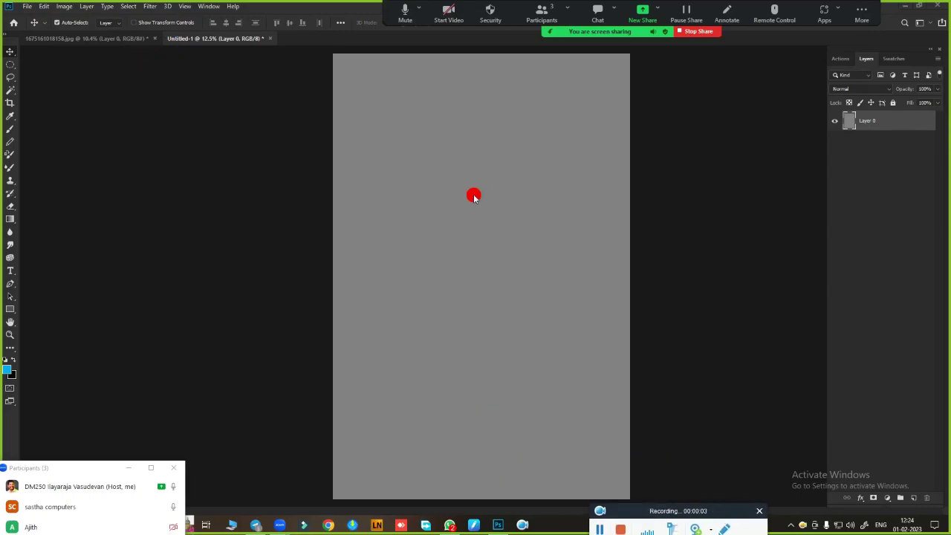
Place the walking-man photo on the grey Untitled-1 canvas and scale it up to fill it.
left_click_drag(512, 204, 248, 102)
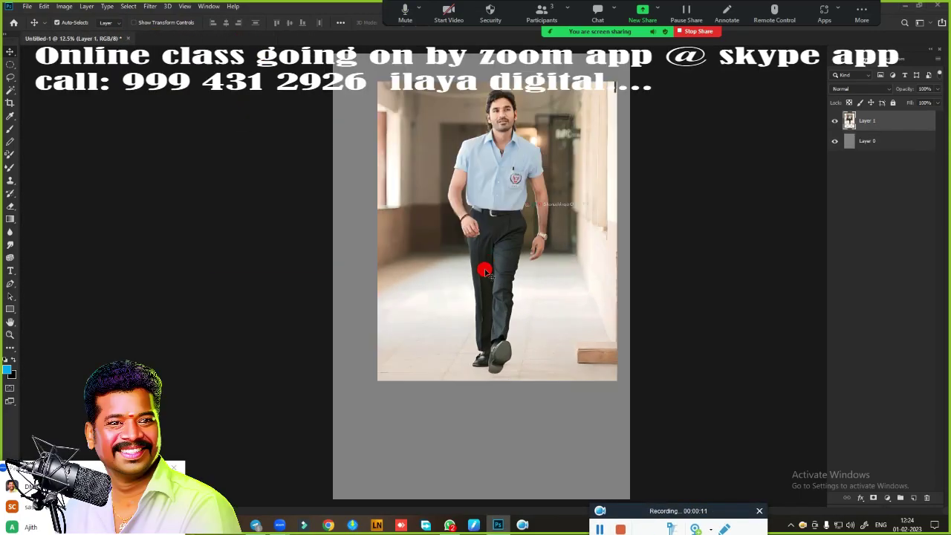
mouse_move(486, 265)
left_mouse_down()
mouse_move(441, 336)
mouse_move(442, 361)
left_mouse_up()
key("ctrl+t")
left_click_drag(535, 229, 588, 132)
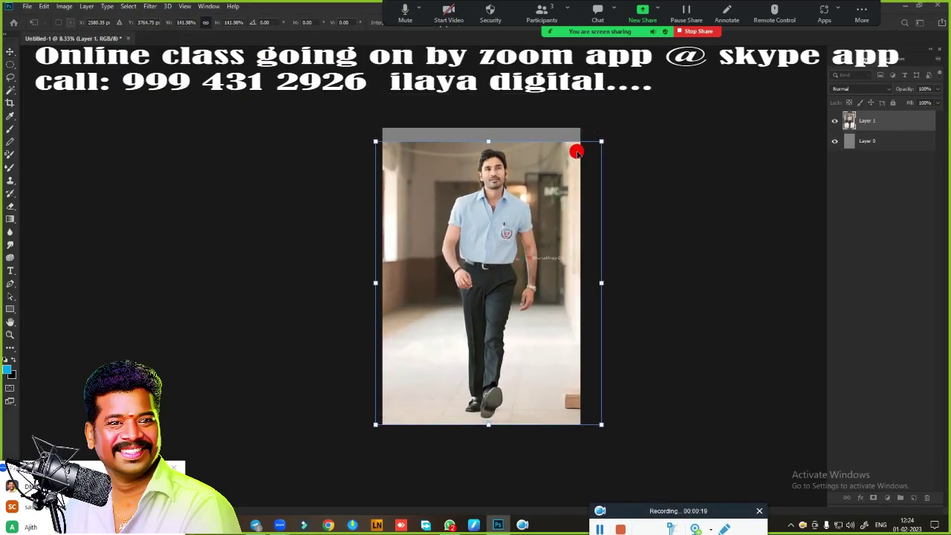
key("Return")
key("ctrl+plus")
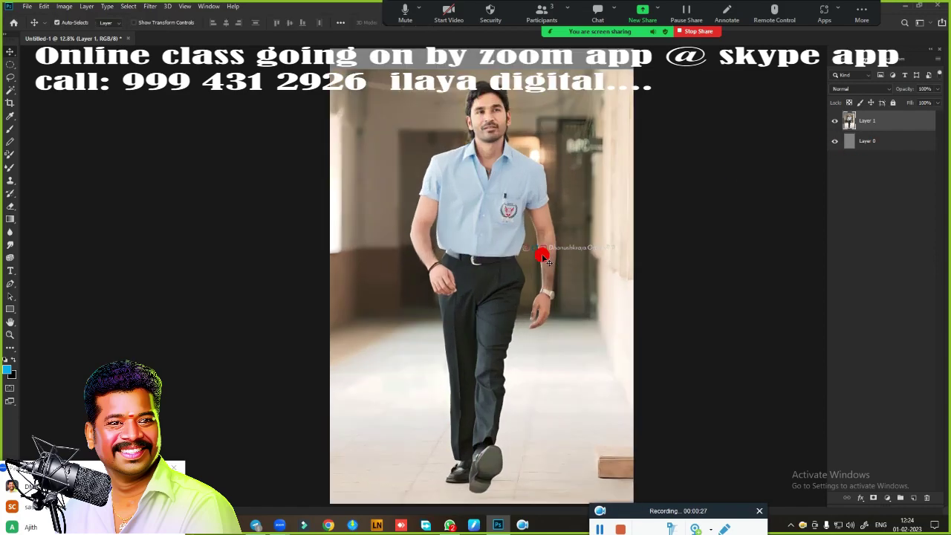
scroll(477, 265, "up", 5)
scroll(558, 240, "up", 5)
Start a pen path tracing around the edges of both shoes with curved anchors.
key("p")
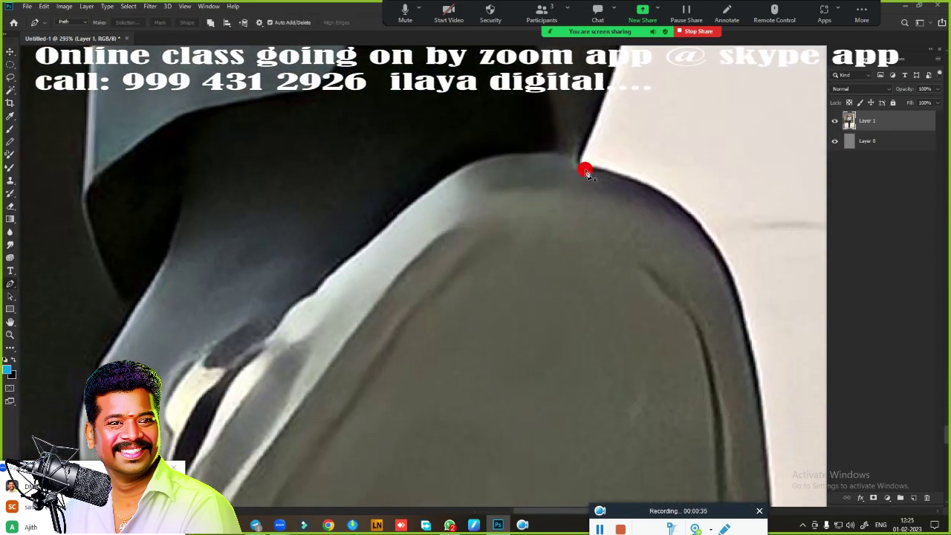
left_click(578, 167)
left_click(706, 242)
scroll(722, 322, "down", 2)
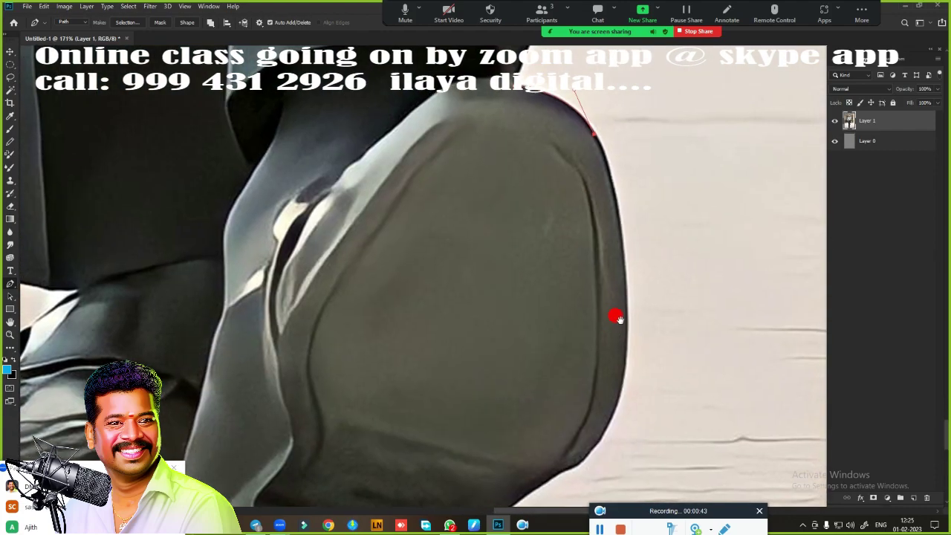
left_click_drag(634, 318, 635, 360)
left_click(613, 426)
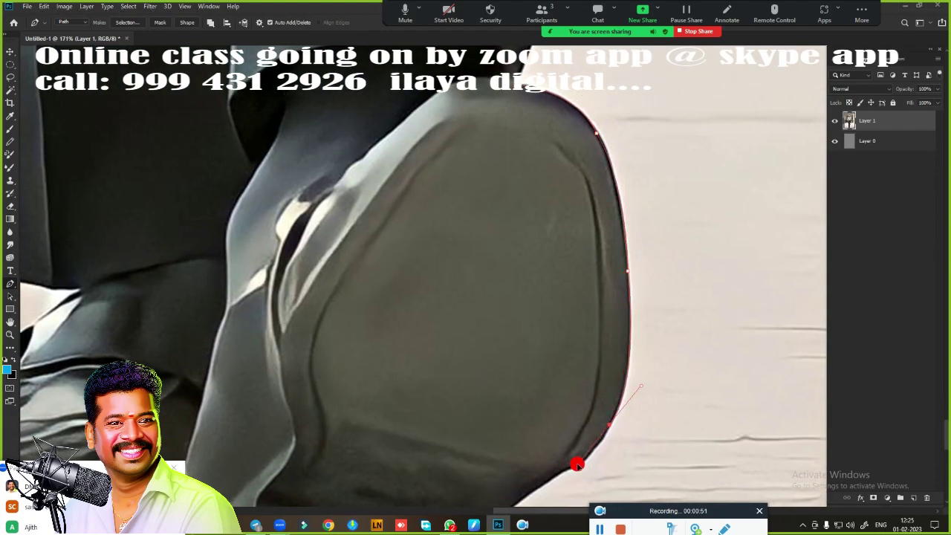
left_click_drag(613, 427, 743, 99)
left_click_drag(609, 205, 595, 230)
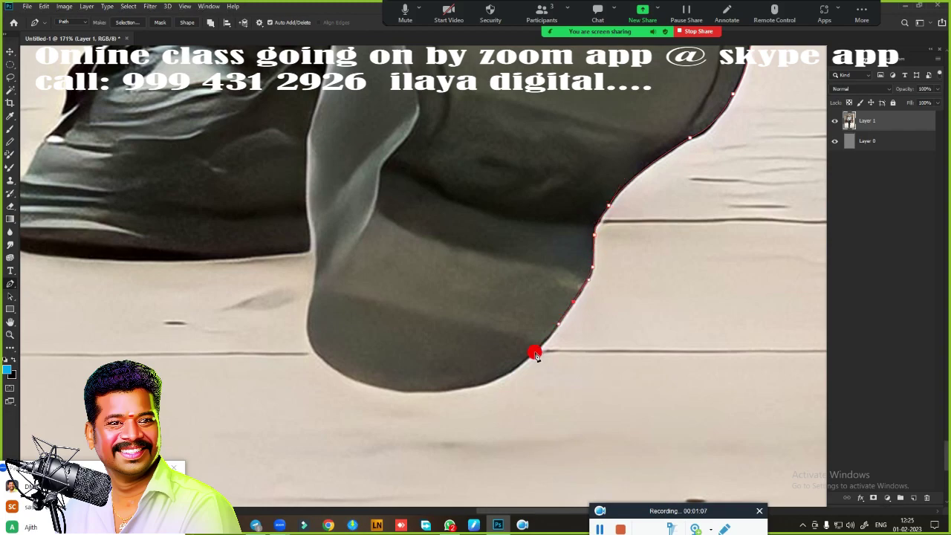
left_click_drag(389, 391, 302, 380)
left_click_drag(308, 335, 316, 375)
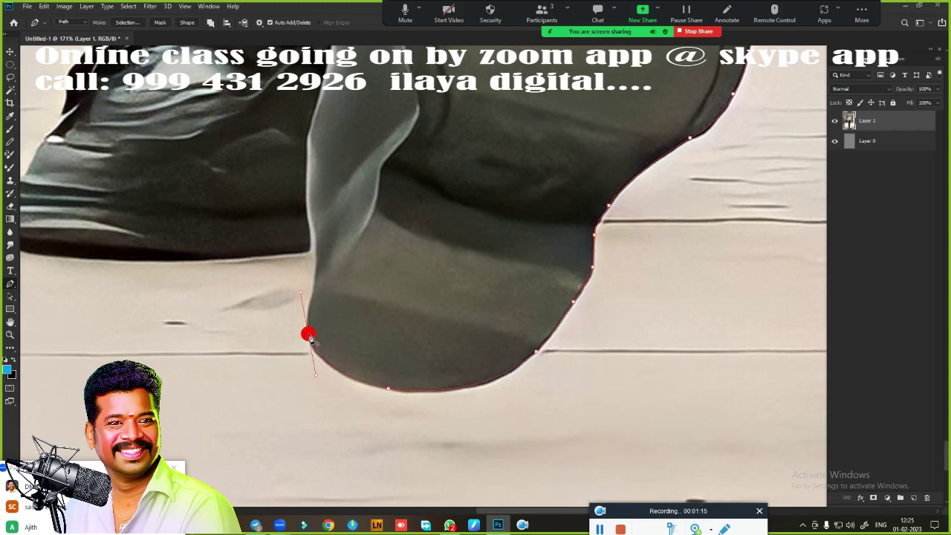
left_click_drag(312, 240, 559, 399)
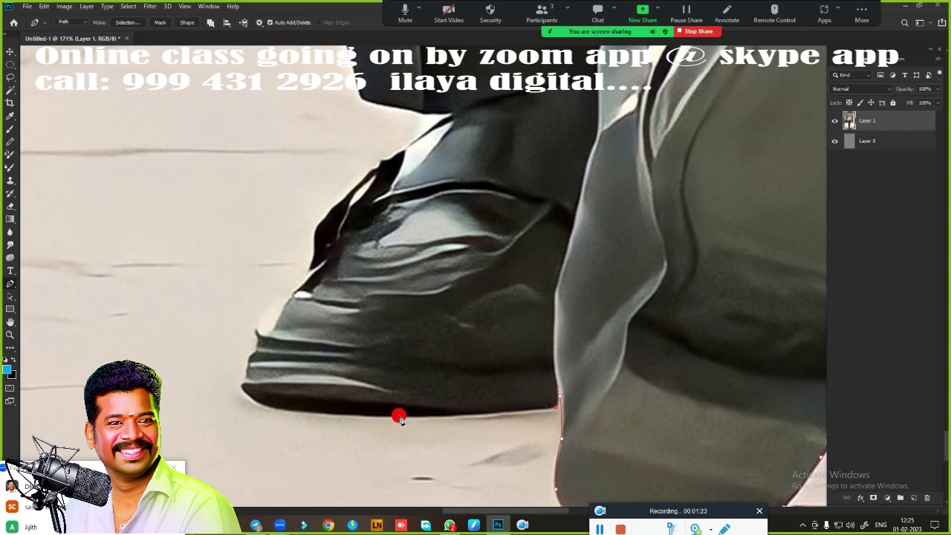
left_click_drag(272, 410, 246, 379)
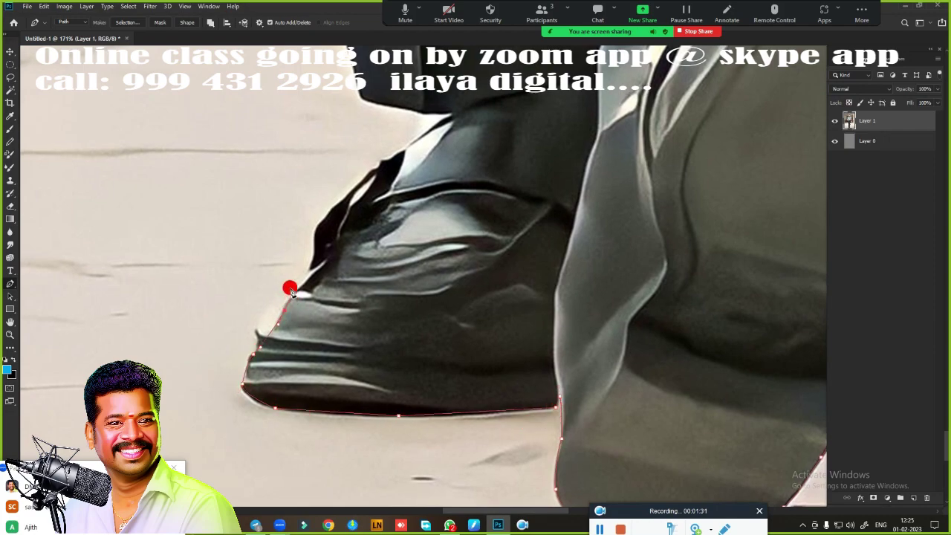
Extend the pen path up the trouser leg edge.
scroll(419, 319, "down", 3)
scroll(362, 277, "up", 5)
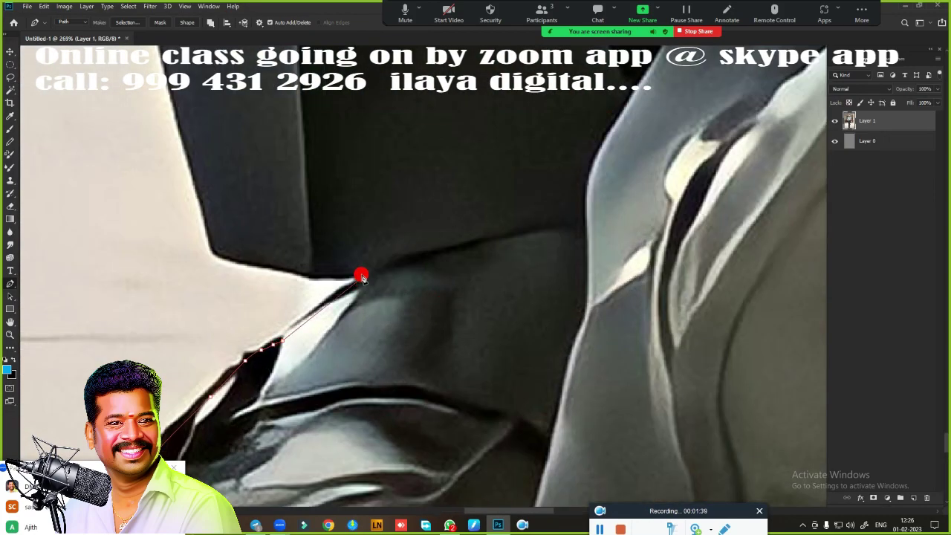
scroll(215, 252, "down", 3)
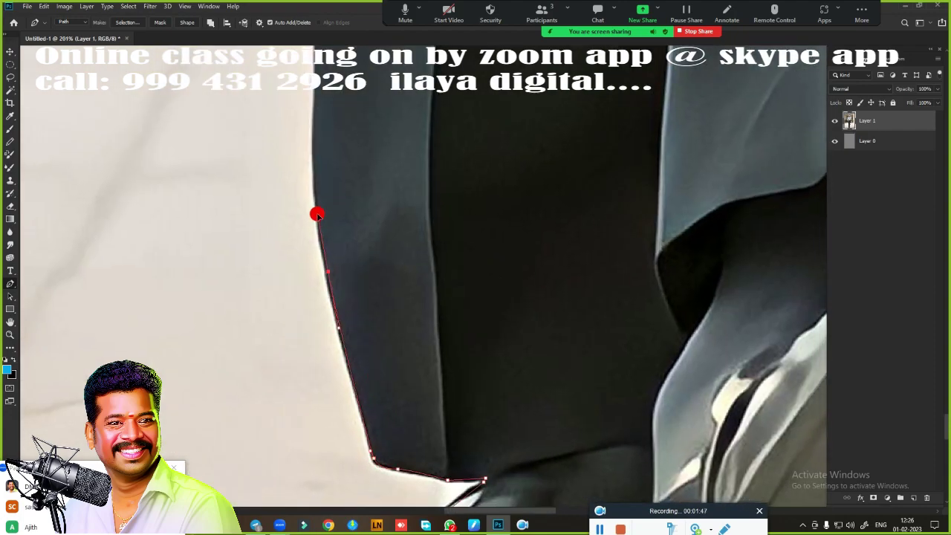
scroll(330, 253, "up", 2)
scroll(330, 253, "down", 2)
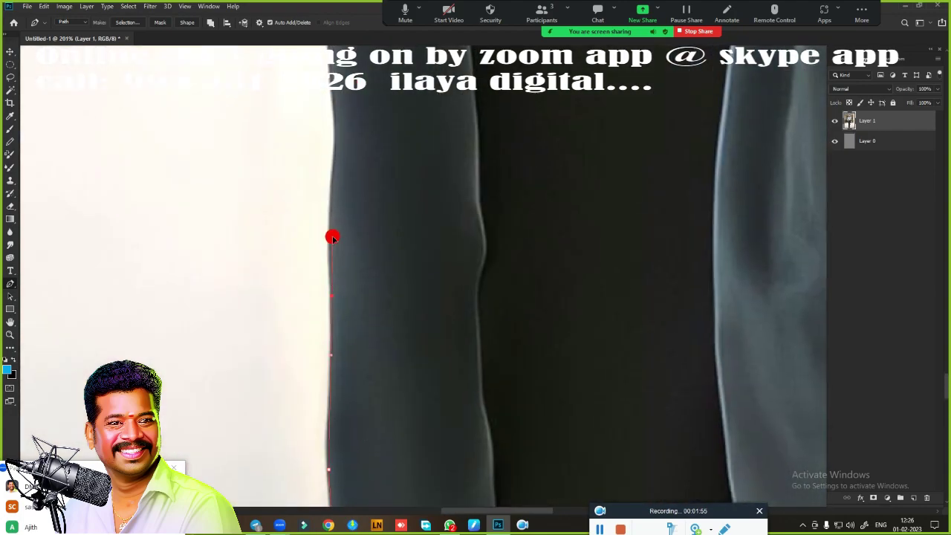
left_click(335, 253)
scroll(344, 263, "up", 2)
scroll(295, 122, "up", 3)
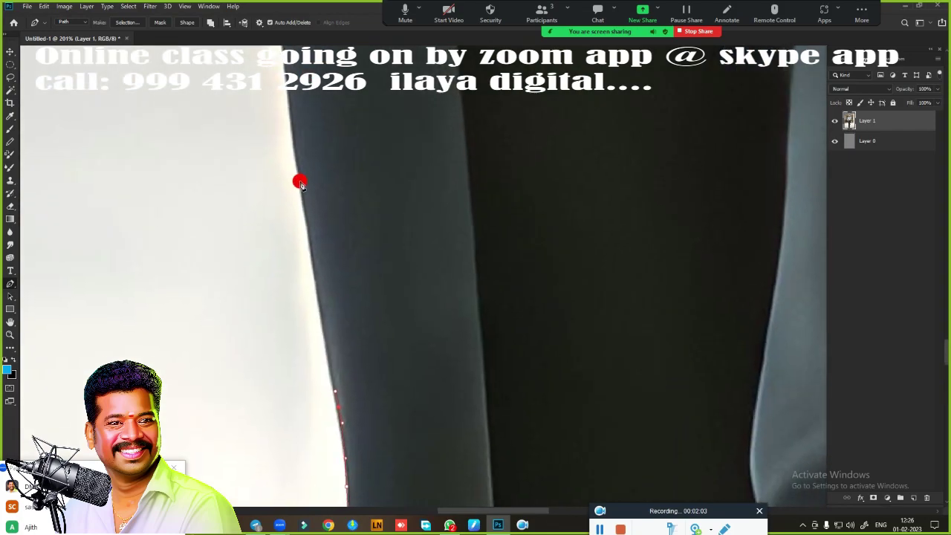
scroll(295, 172, "up", 2)
scroll(294, 236, "up", 1)
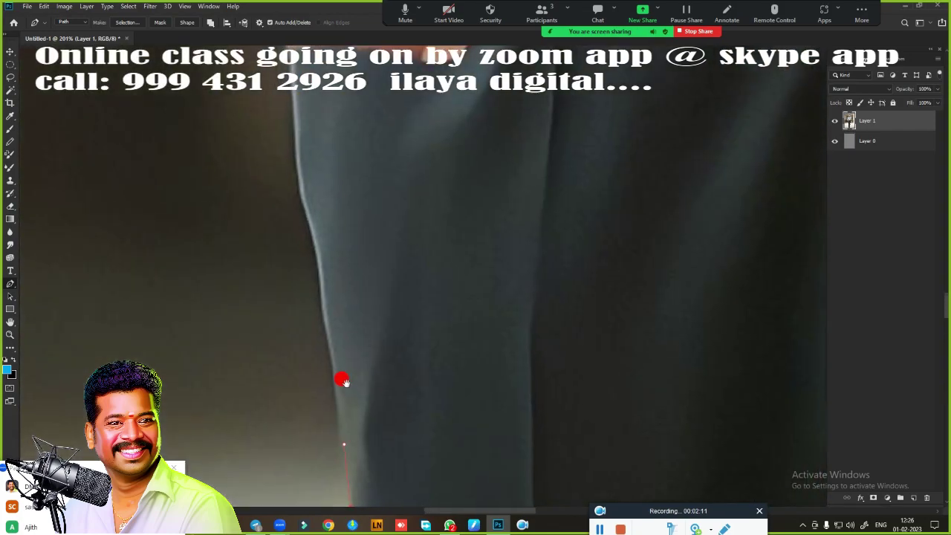
left_click(332, 324)
left_click(316, 260)
Continue the path along the hand and up the forearm edge.
scroll(297, 93, "up", 5)
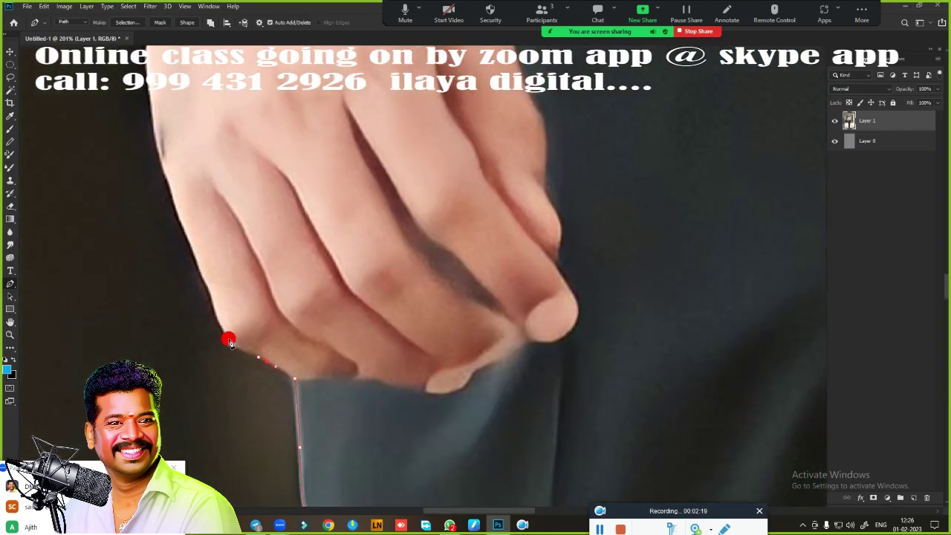
scroll(161, 148, "up", 5)
scroll(161, 149, "left", 3)
left_click(385, 312)
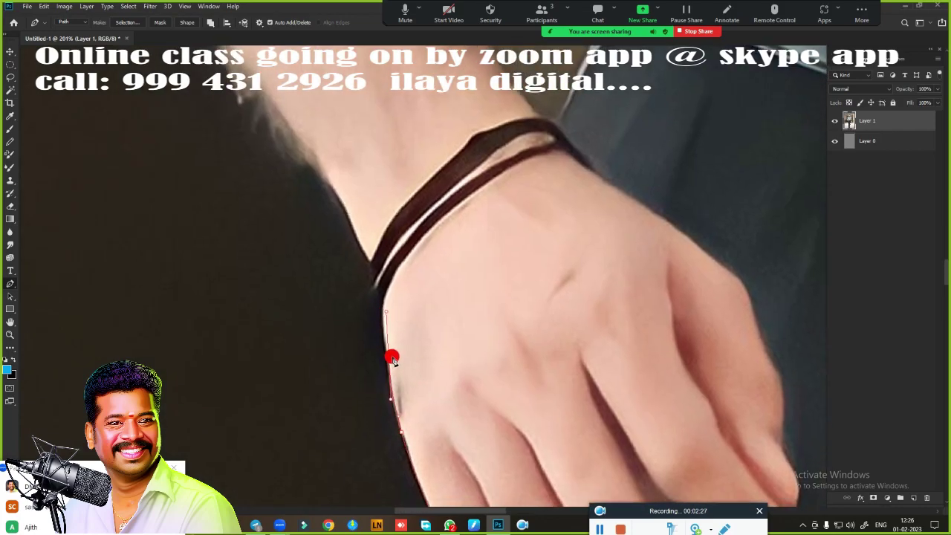
left_click(368, 262)
left_click(339, 200)
scroll(340, 201, "up", 3)
scroll(339, 200, "left", 2)
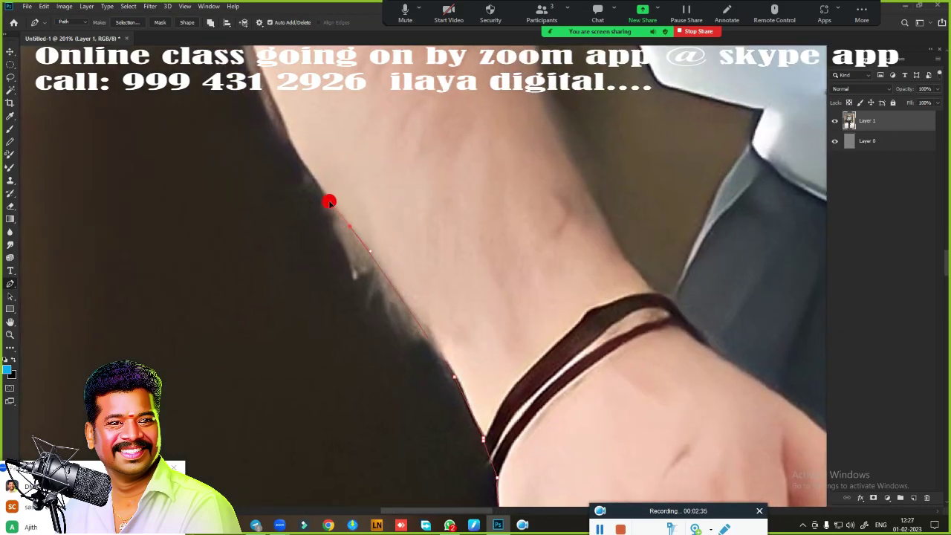
left_click(299, 164)
scroll(416, 253, "down", 2)
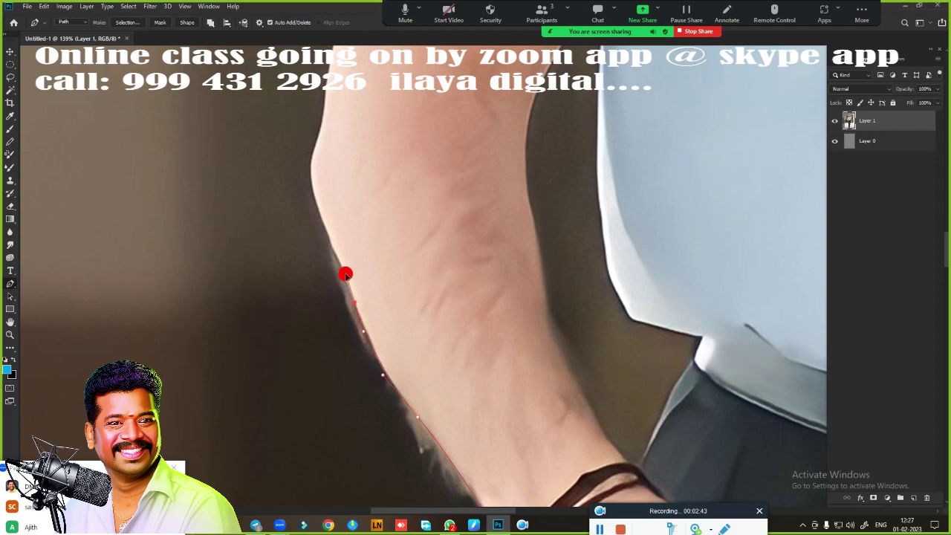
Extend the path along the sleeve edge up to the shoulder.
mouse_move(323, 128)
left_mouse_down()
mouse_move(342, 188)
mouse_move(401, 219)
mouse_move(400, 344)
left_mouse_up()
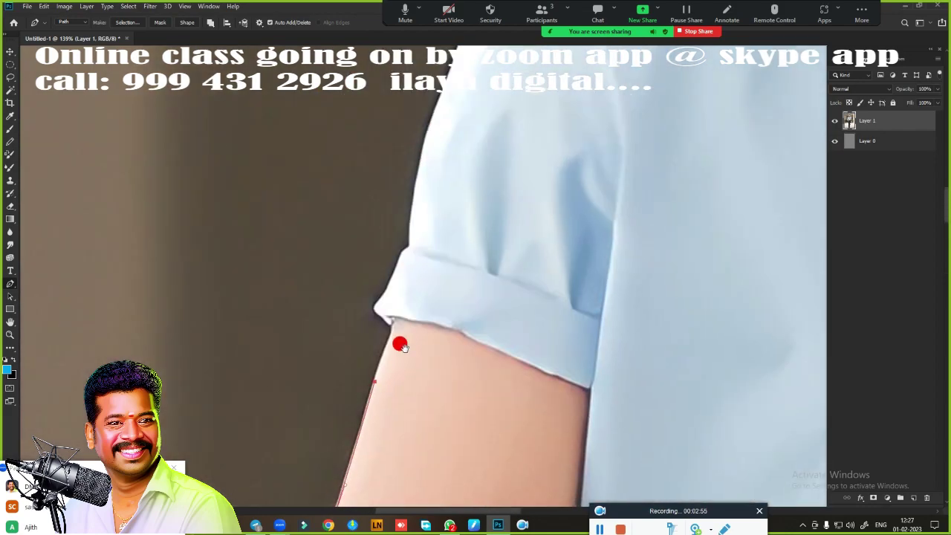
left_click_drag(421, 201, 421, 349)
left_click(424, 253)
left_click(452, 191)
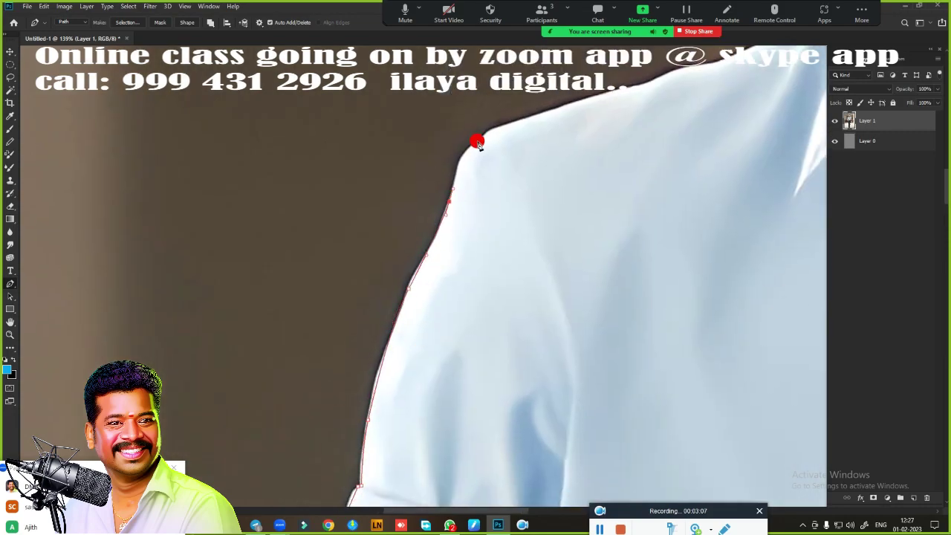
left_click(675, 70)
Pan over the face and hair, adding an anchor at the hair's right edge.
left_click_drag(676, 70, 377, 226)
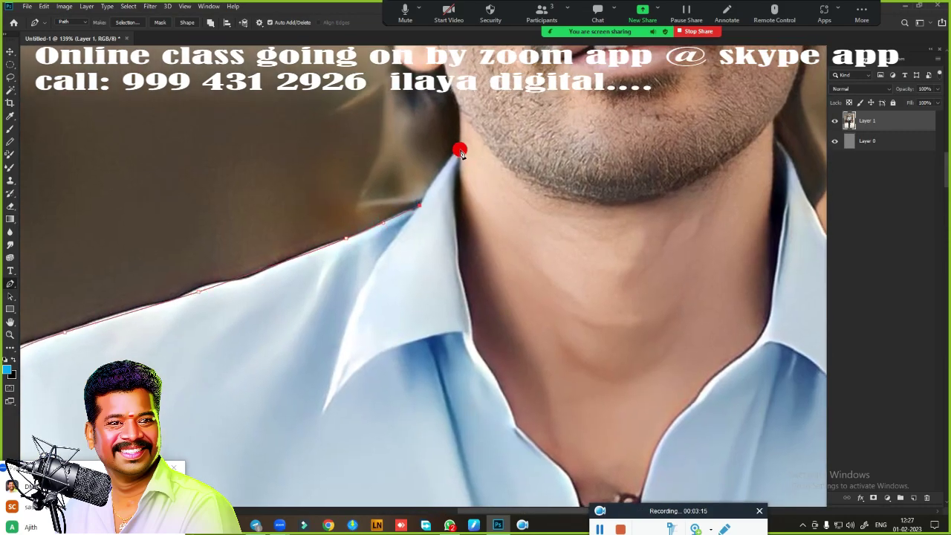
left_click_drag(461, 112, 448, 310)
scroll(520, 206, "down", 2)
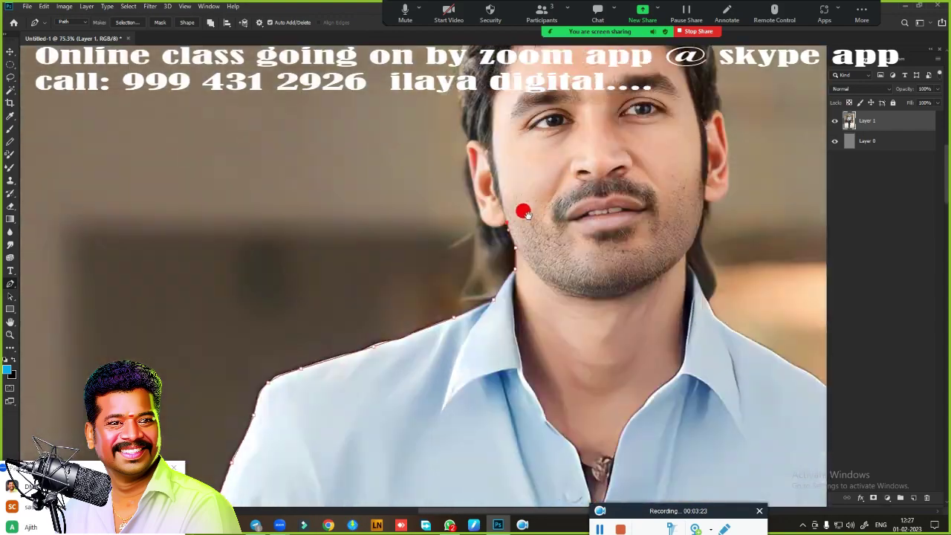
scroll(529, 268, "up", 2)
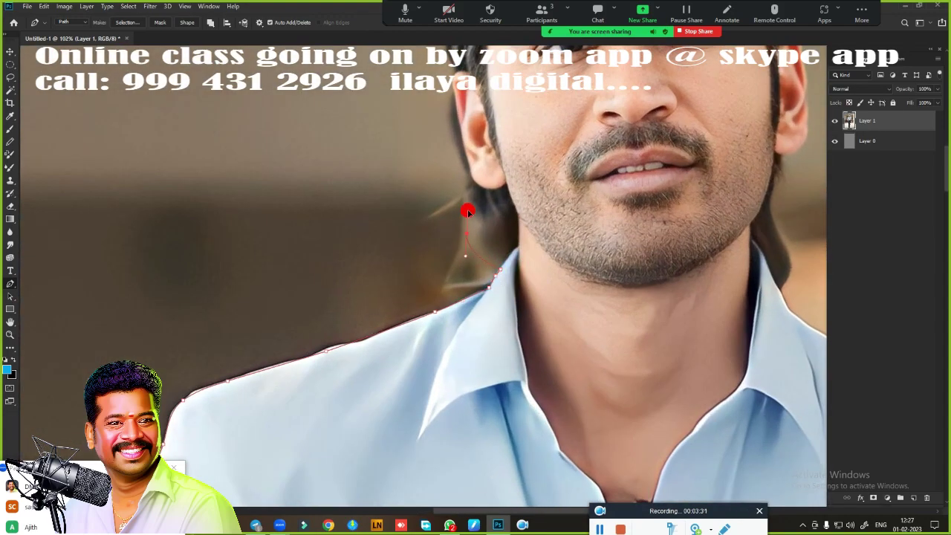
left_click_drag(465, 166, 459, 279)
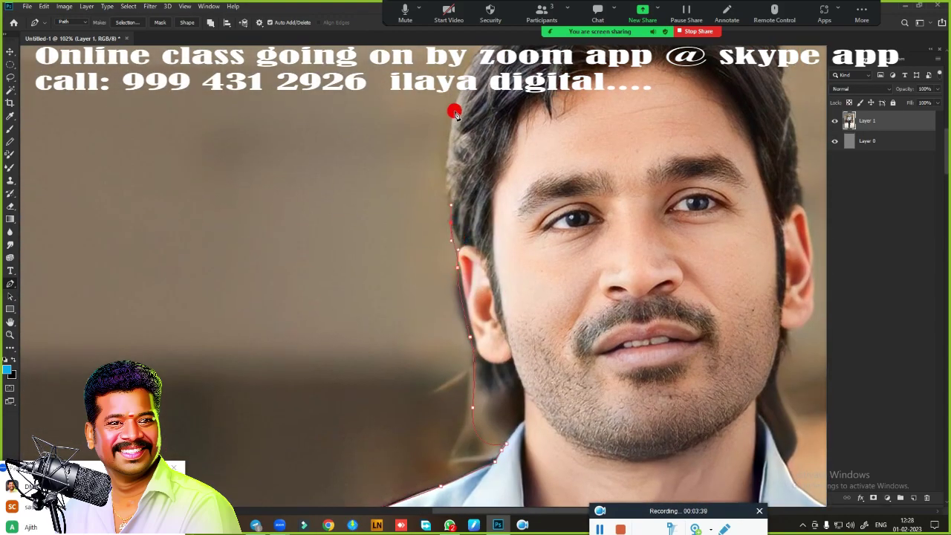
left_click_drag(455, 112, 414, 292)
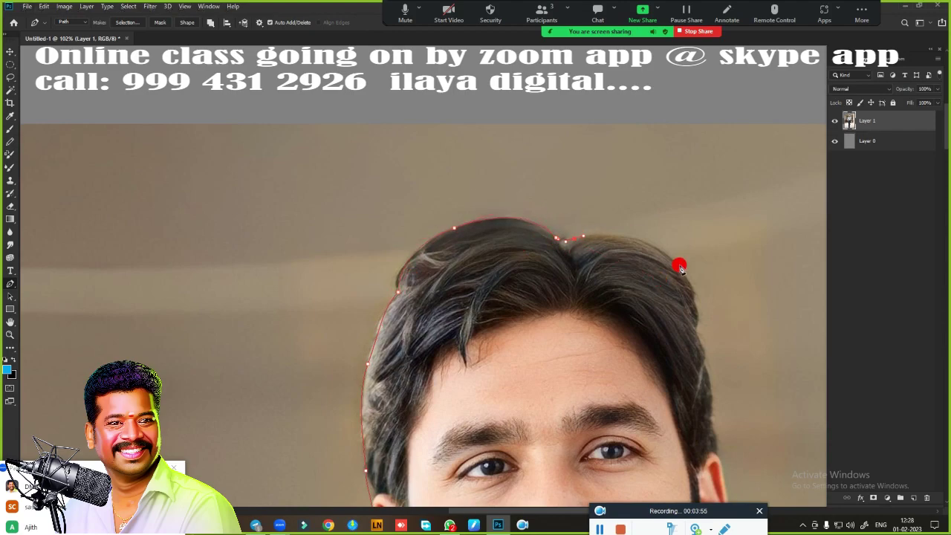
left_click_drag(688, 266, 554, 80)
left_click(563, 130)
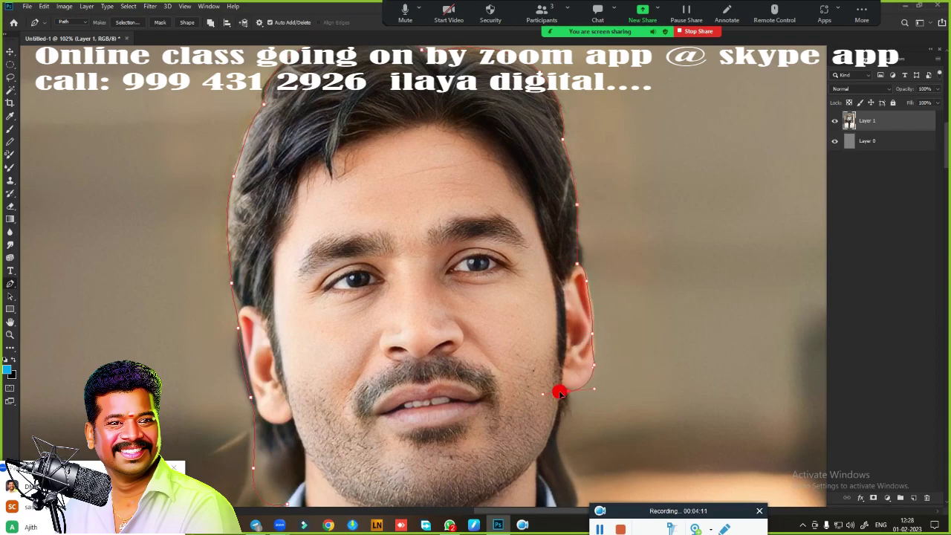
Trace the shirt shoulder down to where it meets the sleeve.
left_click_drag(559, 392, 600, 166)
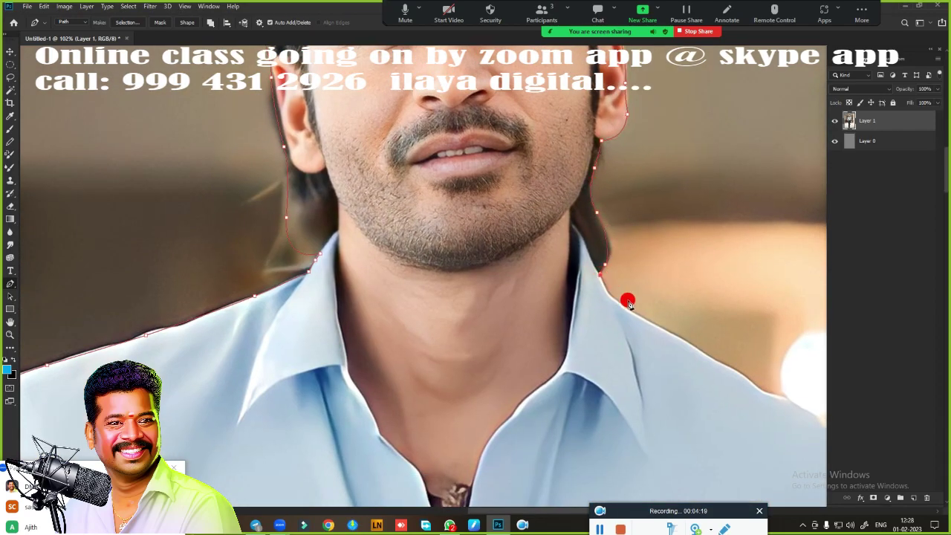
scroll(628, 302, "up", 3)
left_click(640, 234)
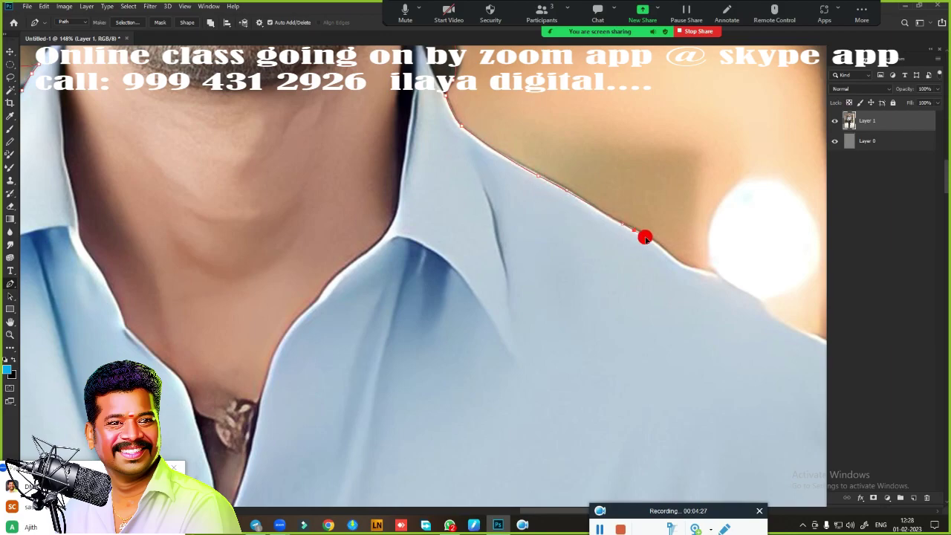
left_click(693, 271)
left_click_drag(693, 270, 558, 230)
left_click(450, 193)
left_click(537, 235)
left_click(542, 267)
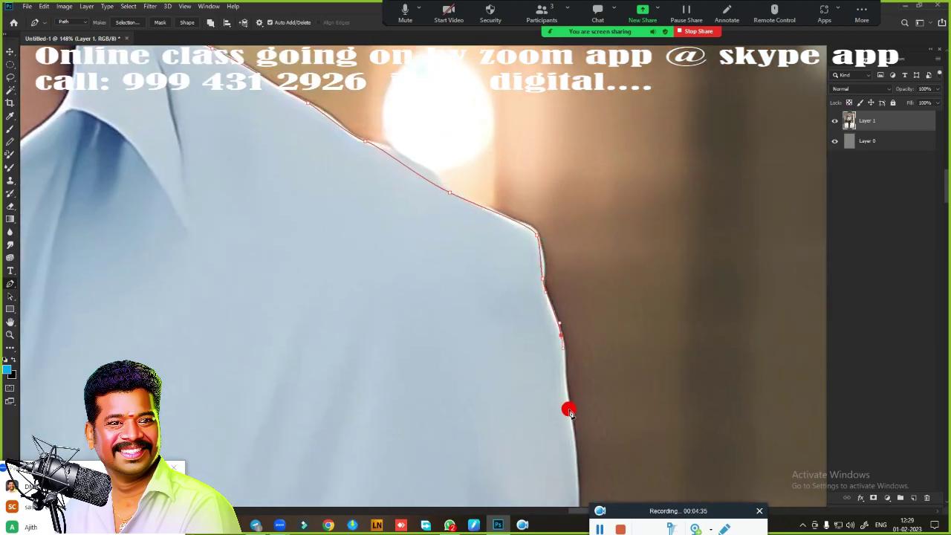
Continue the outline down the sleeve and along the forearm edge.
scroll(602, 456, "down", 3)
left_click_drag(601, 455, 604, 163)
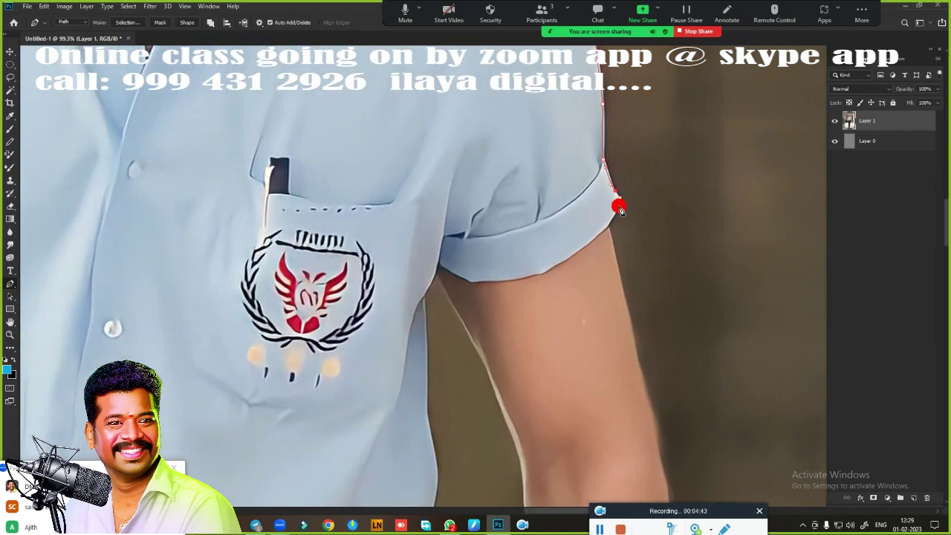
scroll(616, 265, "down", 2)
scroll(564, 237, "down", 3)
scroll(545, 322, "down", 2)
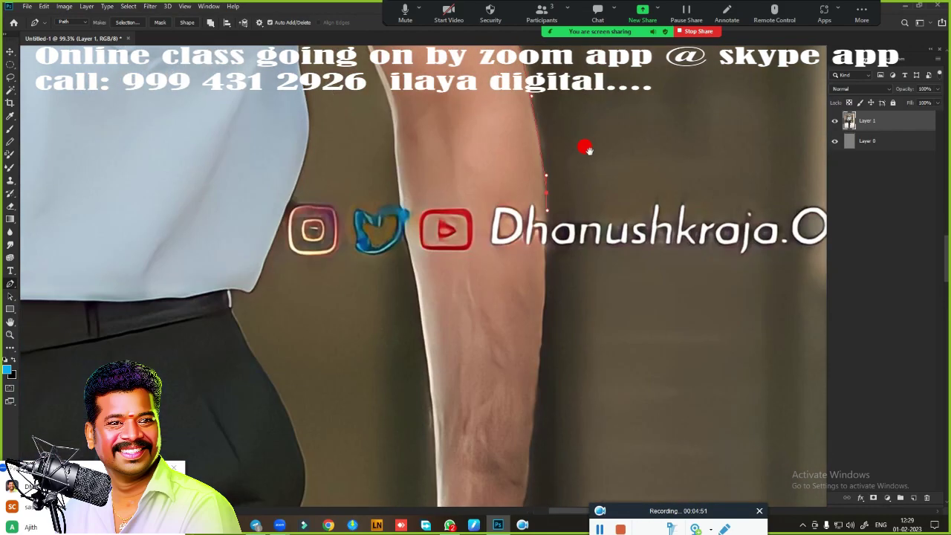
scroll(584, 146, "down", 2)
left_click(548, 313)
scroll(540, 430, "down", 4)
scroll(557, 165, "up", 2)
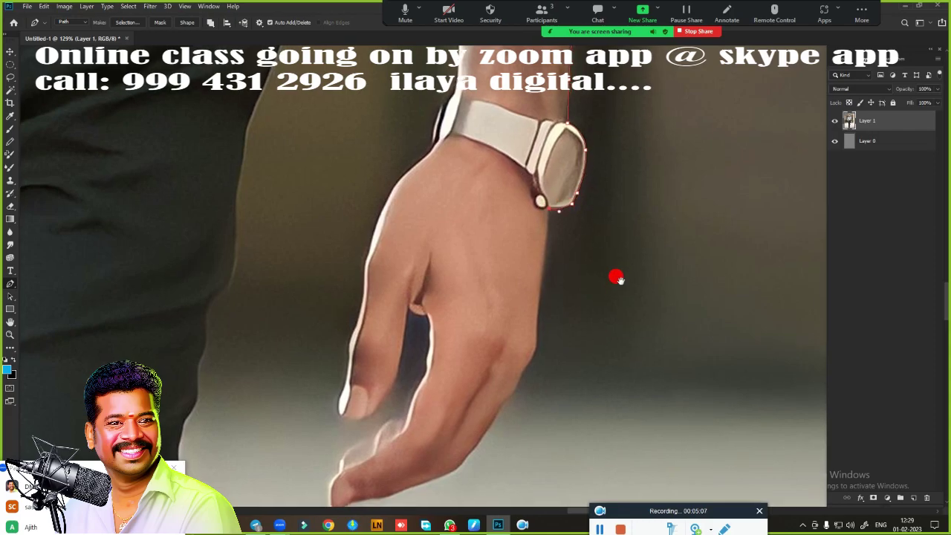
scroll(587, 223, "down", 2)
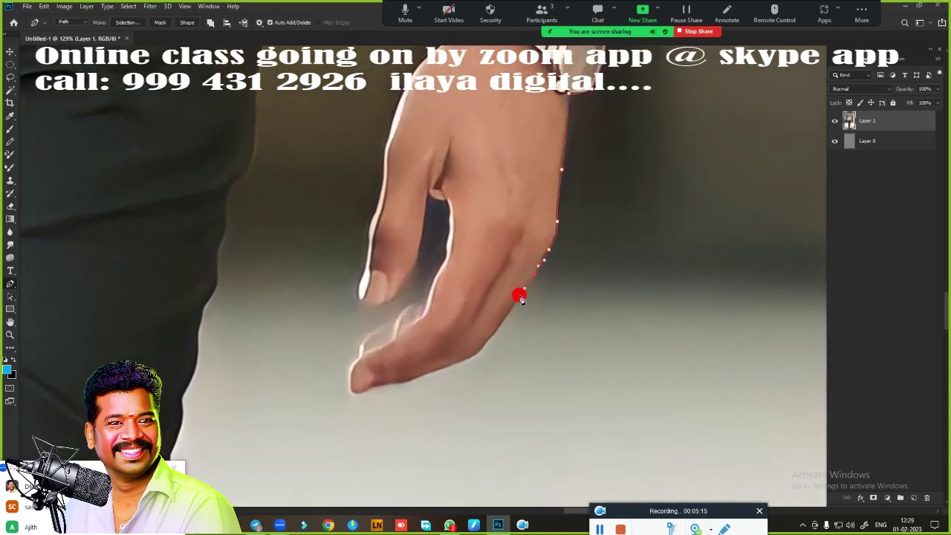
Place a curved anchor at the fingertip and pan along the arm and shirt.
scroll(353, 399, "up", 5)
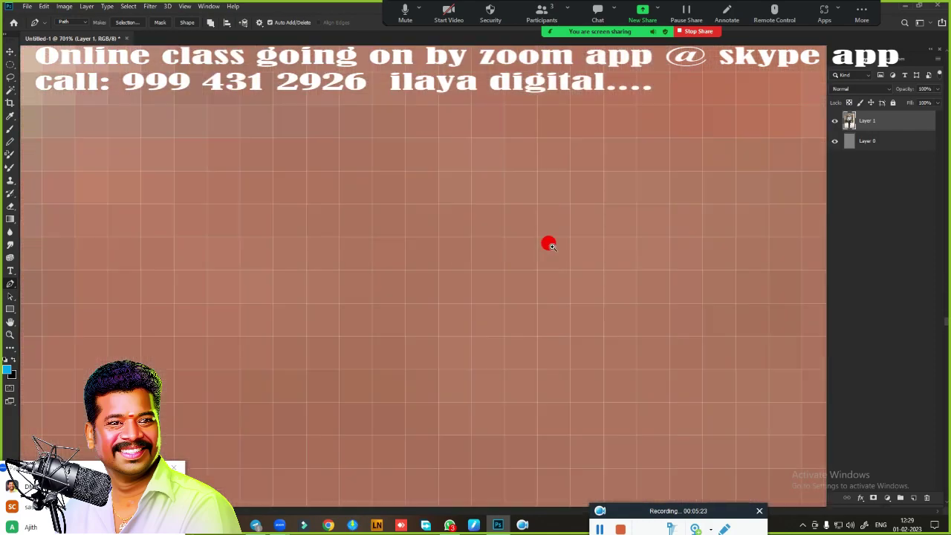
scroll(547, 242, "down", 2)
left_click_drag(379, 357, 365, 331)
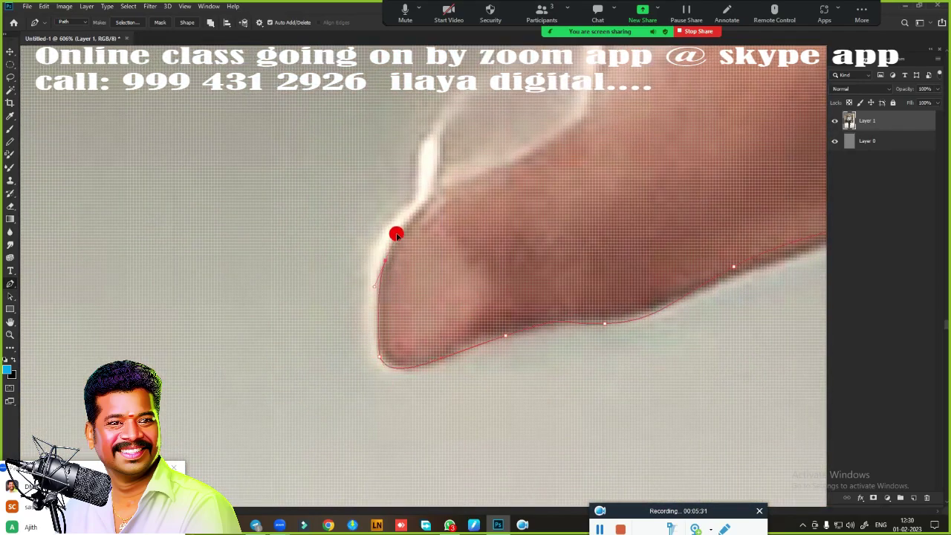
scroll(520, 299, "down", 3)
scroll(513, 321, "down", 3)
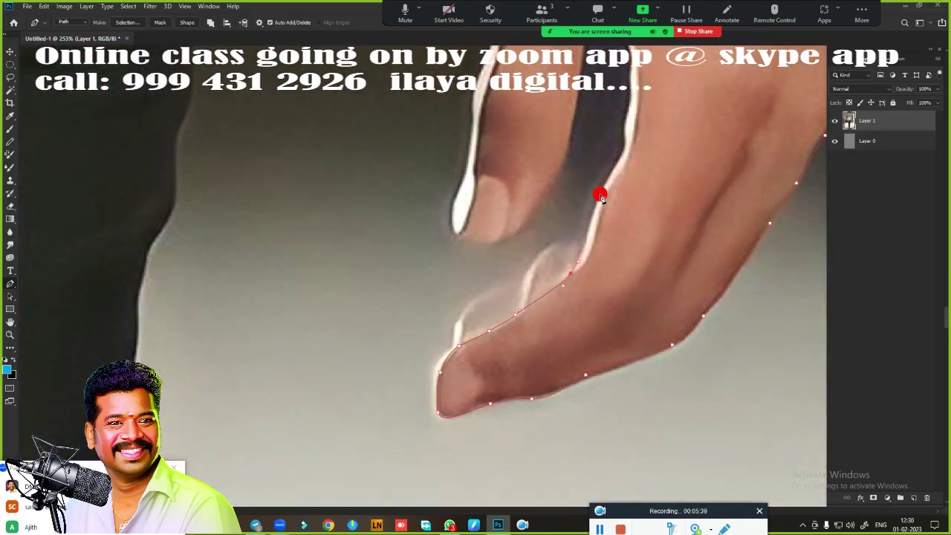
scroll(637, 149, "up", 2)
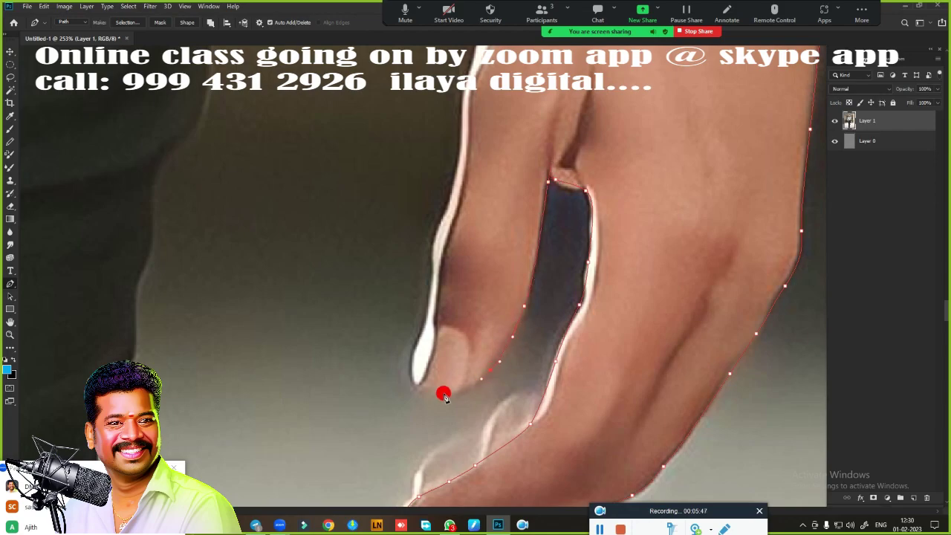
scroll(445, 186, "up", 3)
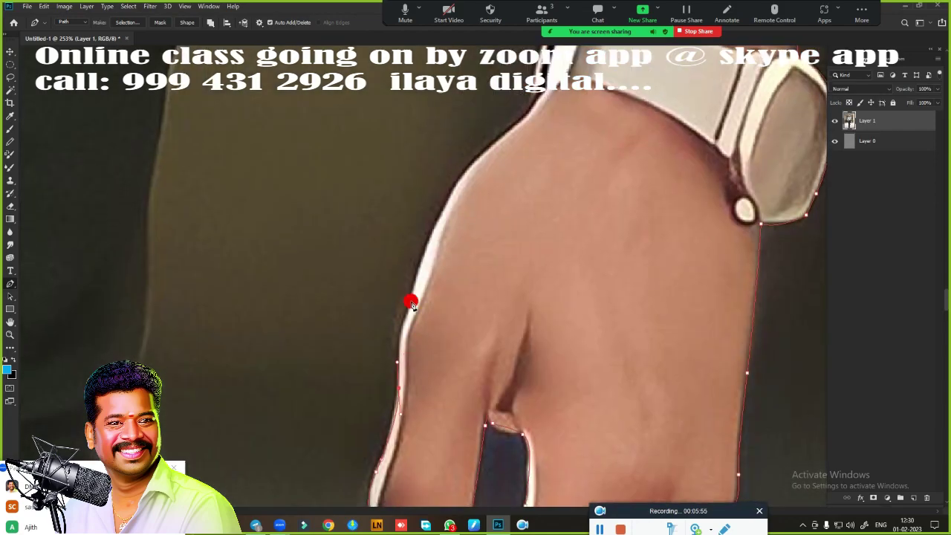
scroll(475, 338, "up", 3)
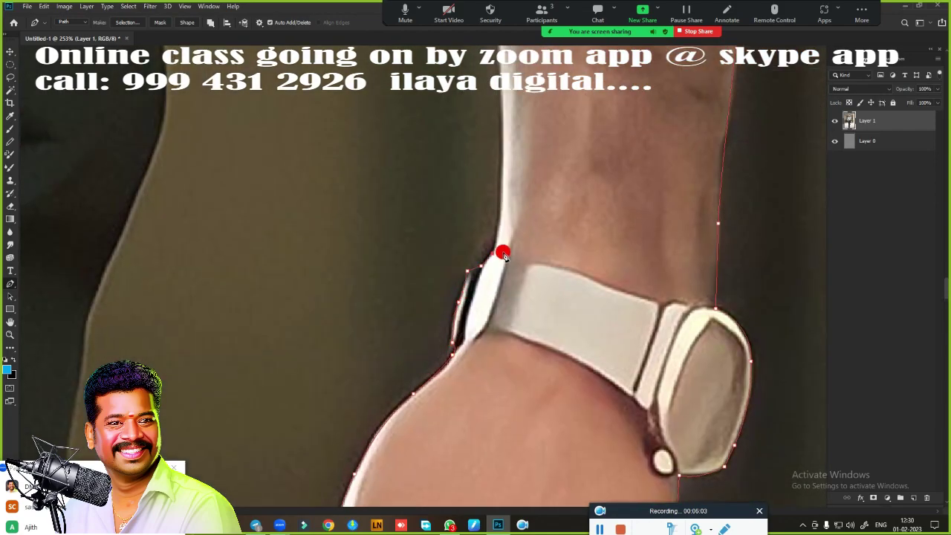
scroll(504, 156, "down", 3)
scroll(491, 163, "up", 3)
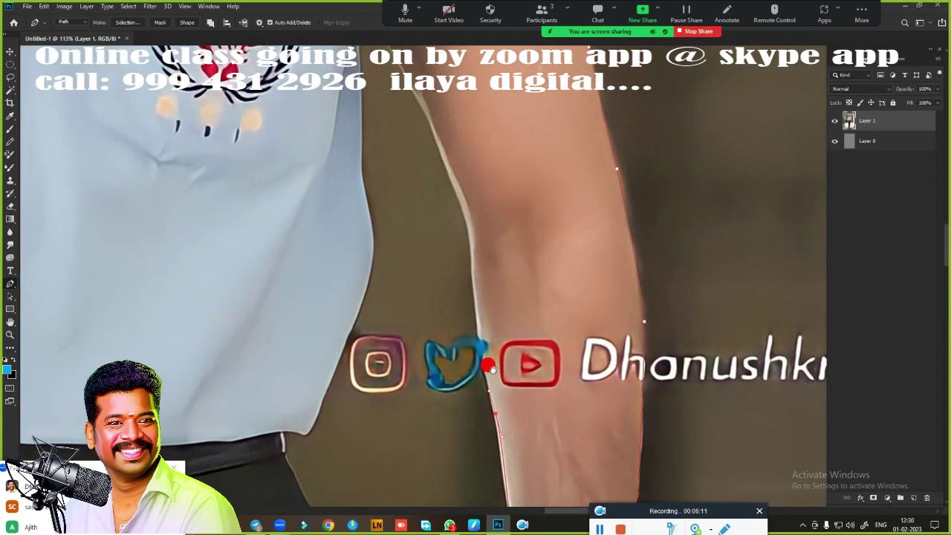
scroll(461, 238, "up", 2)
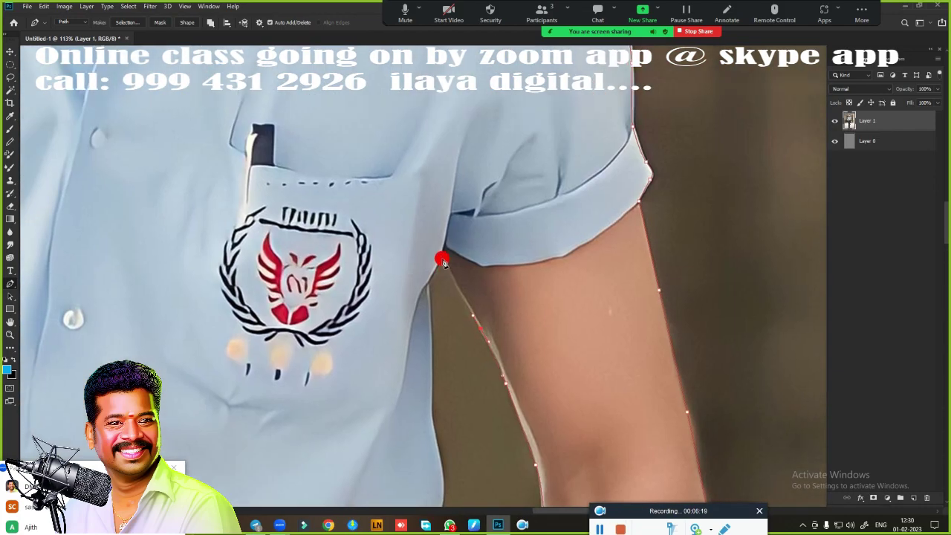
scroll(427, 286, "down", 2)
scroll(428, 264, "down", 3)
scroll(427, 264, "left", 2)
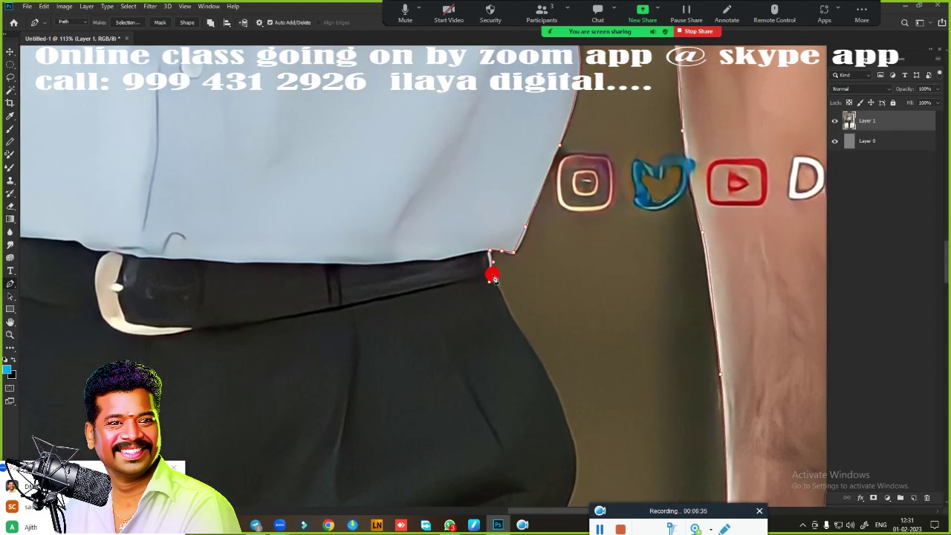
scroll(493, 276, "up", 2)
scroll(446, 252, "up", 2)
scroll(487, 364, "down", 1)
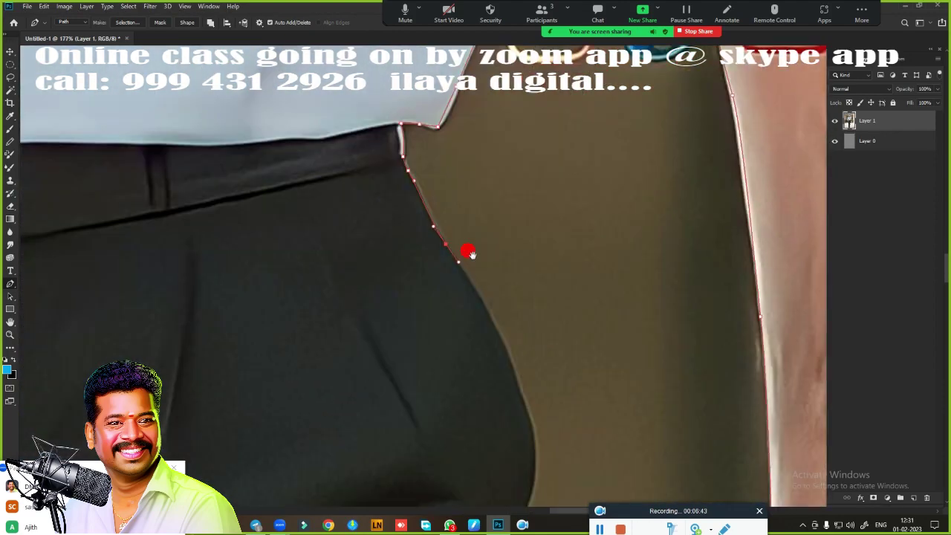
scroll(466, 250, "down", 1)
scroll(475, 361, "down", 2)
scroll(476, 361, "left", 1)
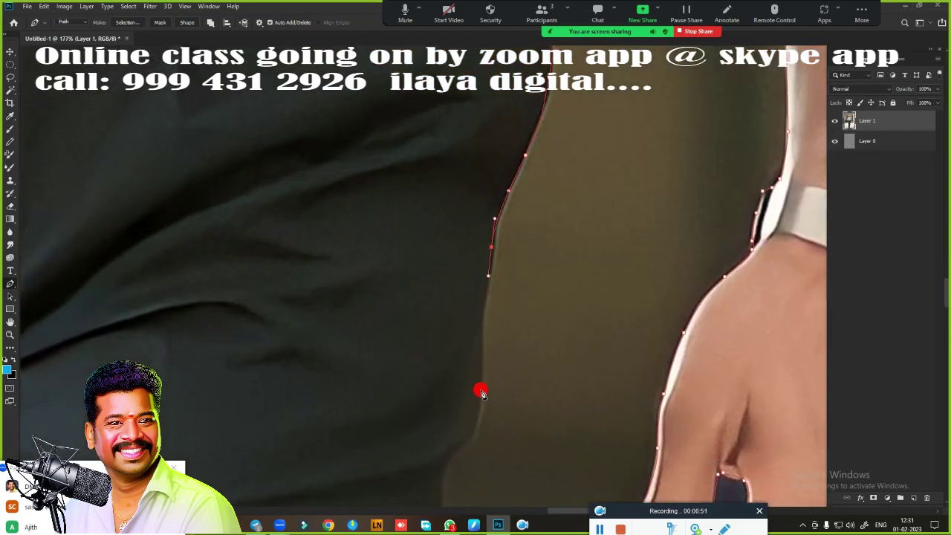
scroll(481, 392, "down", 3)
scroll(611, 124, "down", 1)
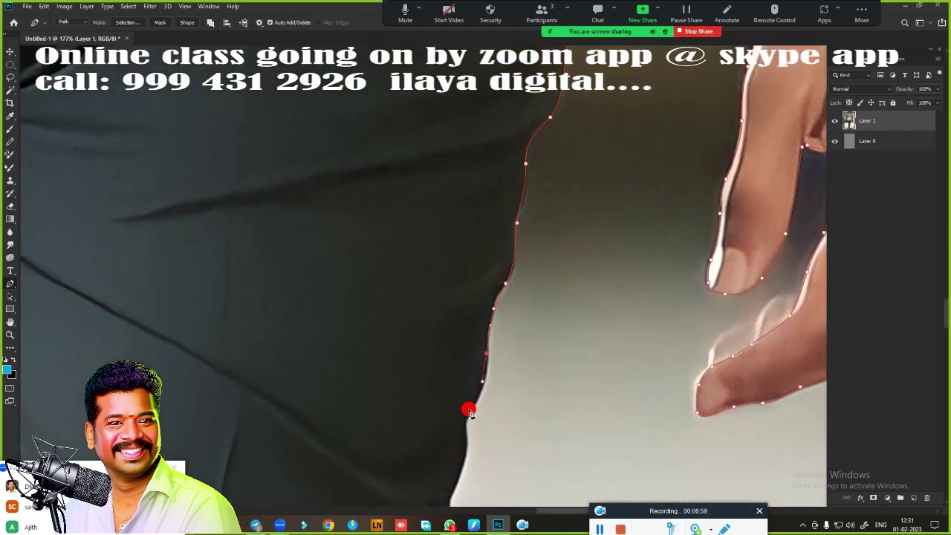
scroll(470, 411, "down", 3)
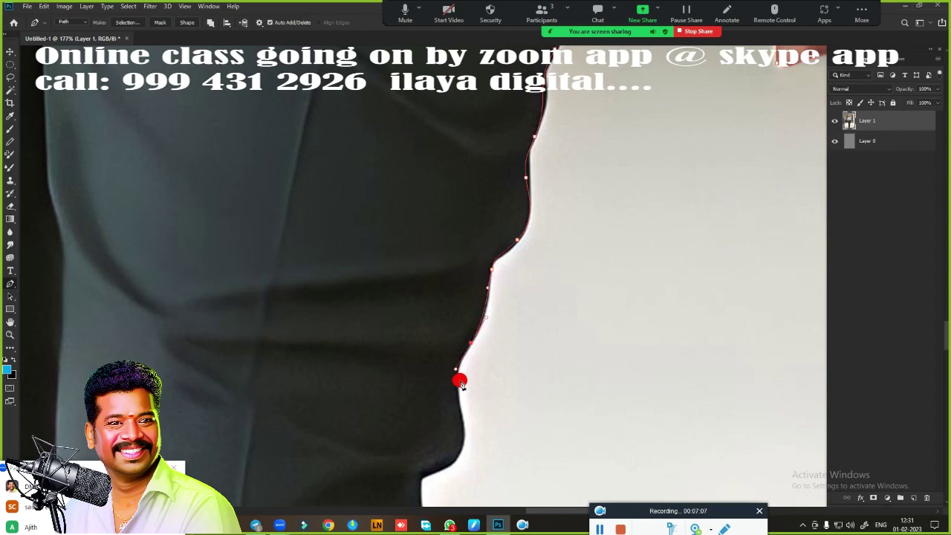
Trace the trouser edge, close the path and convert it to a selection for feathering.
left_click_drag(458, 378, 619, 121)
left_click(574, 324)
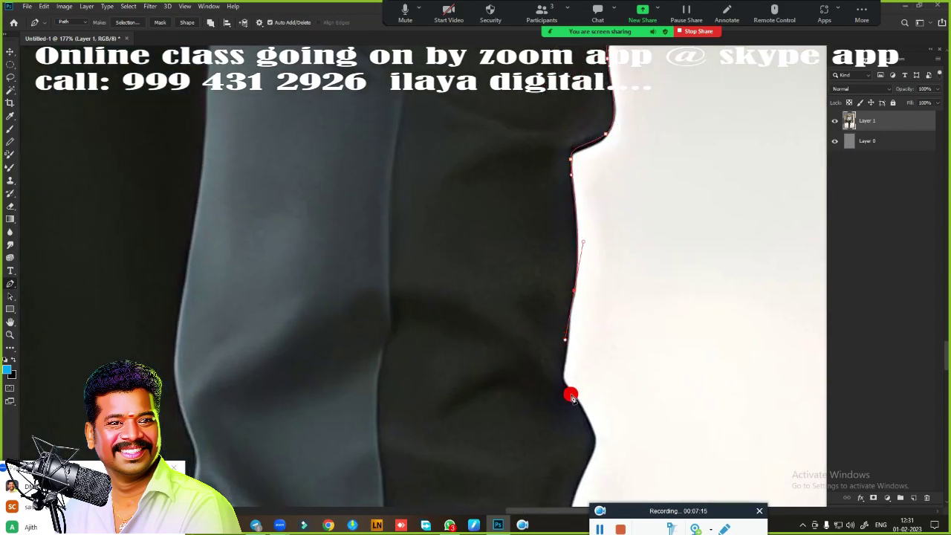
scroll(565, 268, "down", 2)
mouse_move(544, 212)
left_mouse_down()
mouse_move(552, 227)
mouse_move(543, 290)
left_mouse_up()
scroll(537, 433, "down", 3)
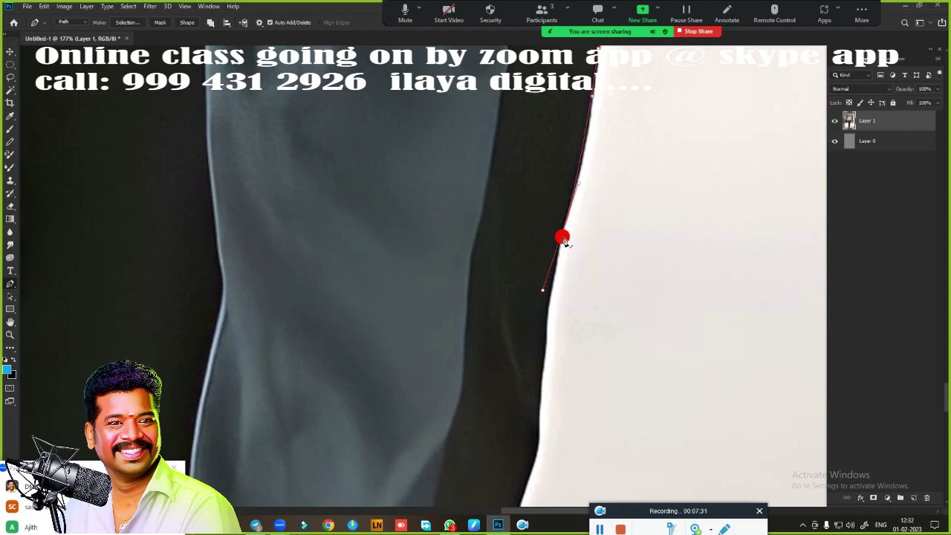
scroll(548, 342, "down", 3)
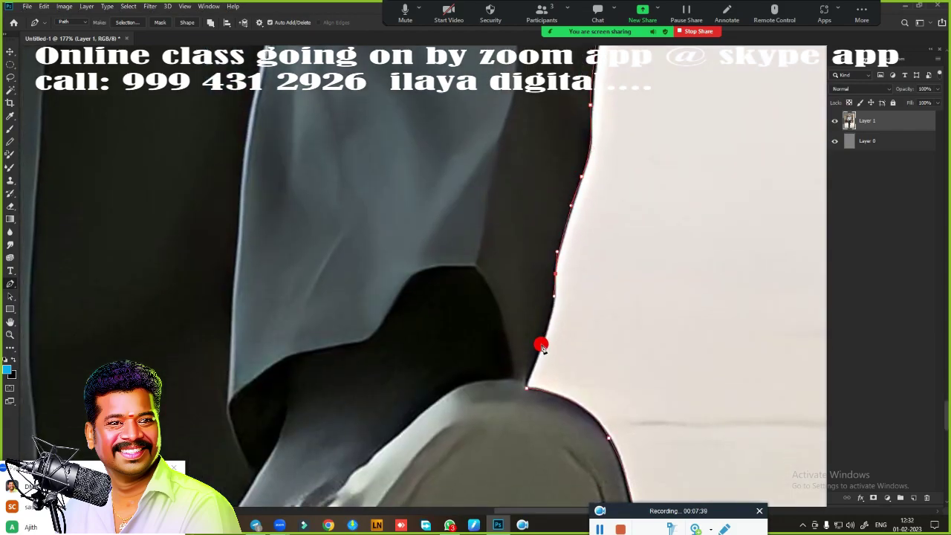
left_click(526, 387)
key("ctrl+Return")
key("shift+F6")
Apply the feather, copy the man to a new layer and move the grey layer beneath it.
key("Return")
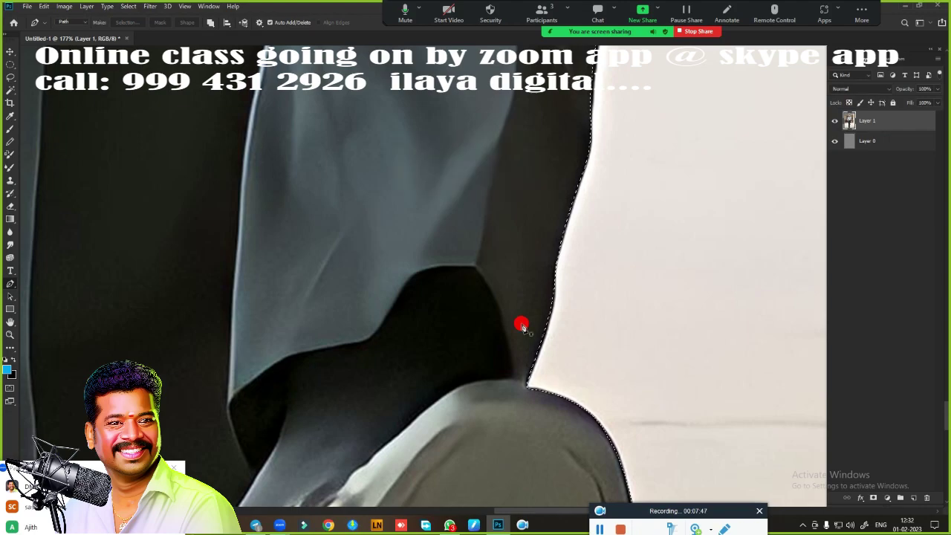
key("ctrl+j")
left_click_drag(873, 160, 870, 134)
Pen-outline the gap between arm and shirt and make the cut-out man's layer active.
key("ctrl+0")
scroll(495, 244, "up", 5)
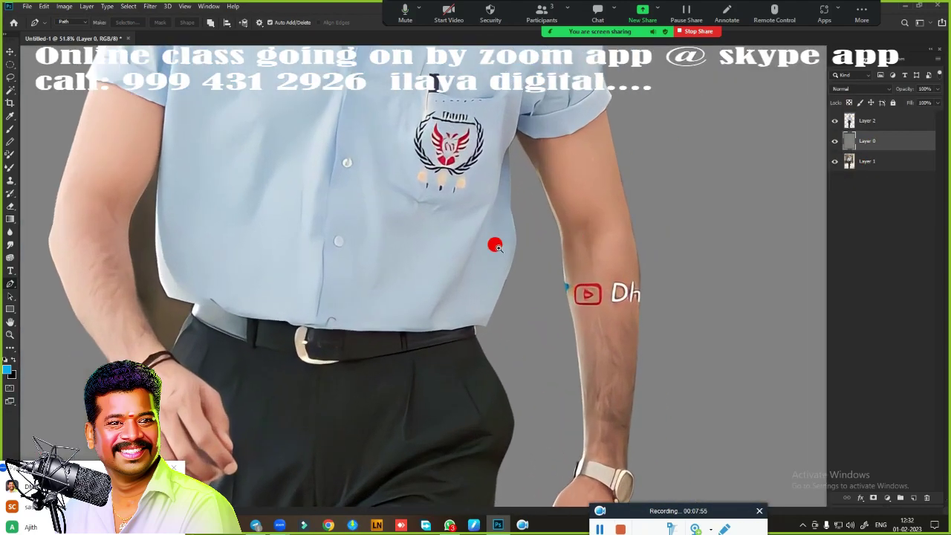
scroll(358, 223, "up", 3)
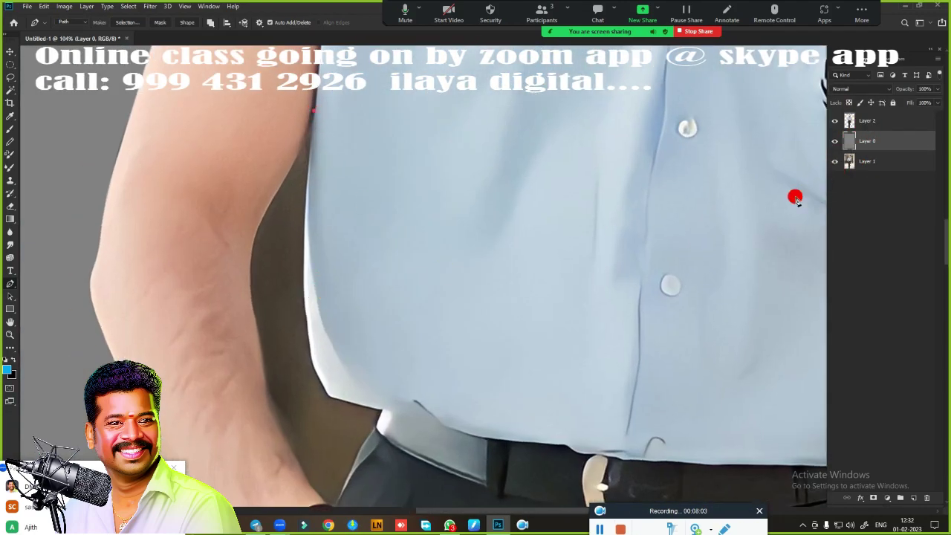
left_click(305, 257)
left_click(305, 296)
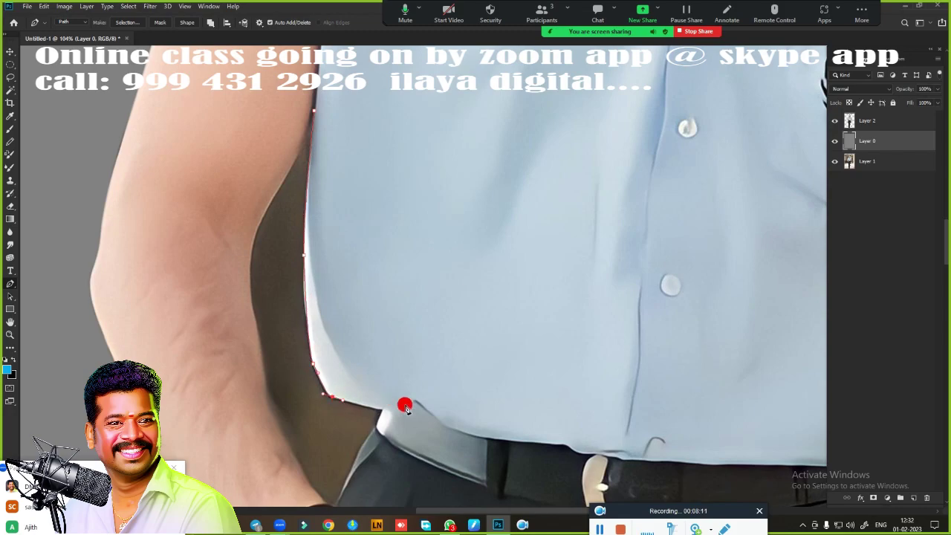
left_click_drag(353, 469, 450, 321)
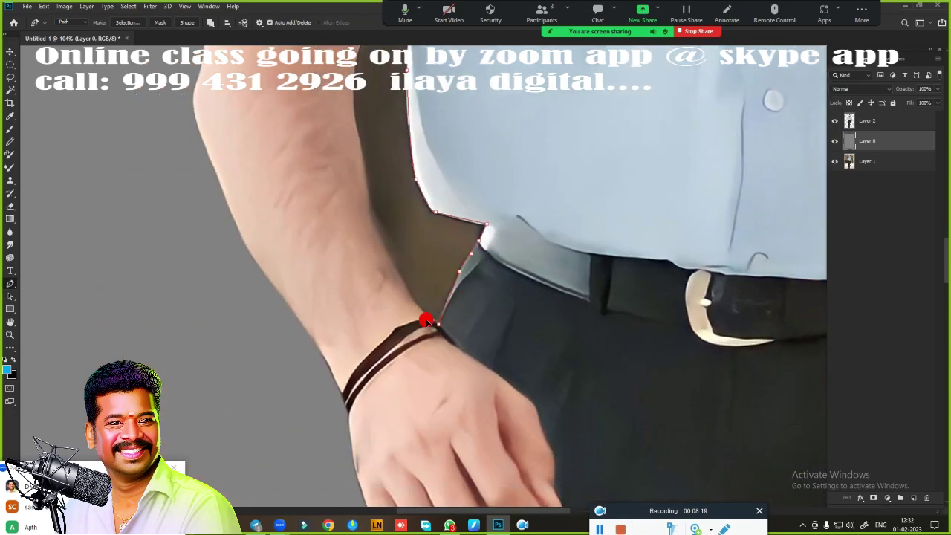
scroll(361, 231, "up", 5)
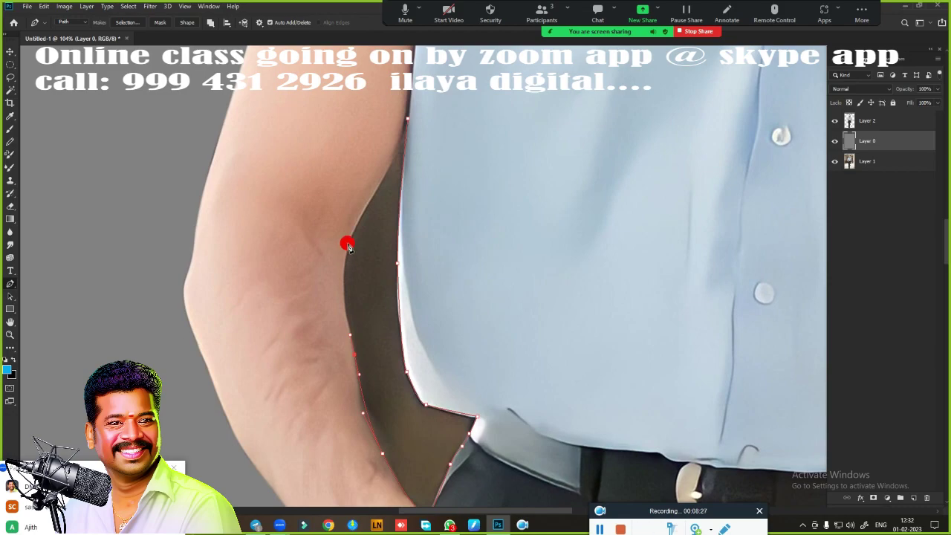
left_click(867, 122)
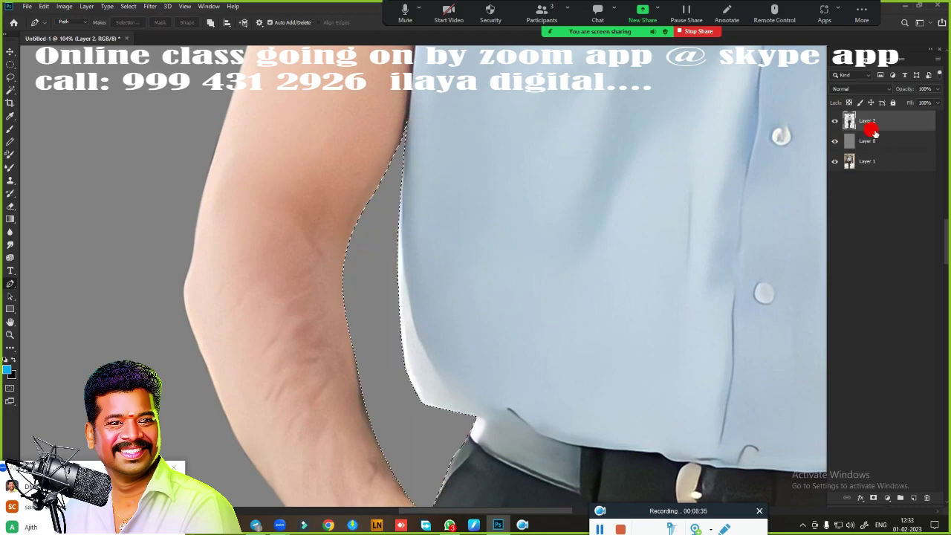
scroll(547, 272, "down", 3)
scroll(547, 223, "down", 2)
scroll(548, 203, "up", 3)
Clone clean skin over the forearm logo and blue spot with a small Clone Stamp brush.
scroll(684, 153, "up", 2)
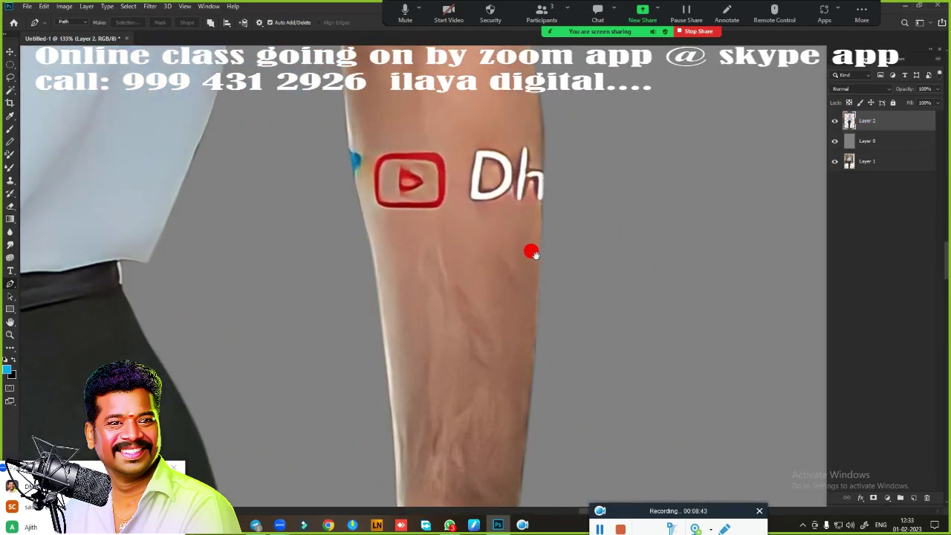
key("s")
key("bracketleft")
key("bracketleft")
key("bracketleft")
left_click(439, 207, "alt")
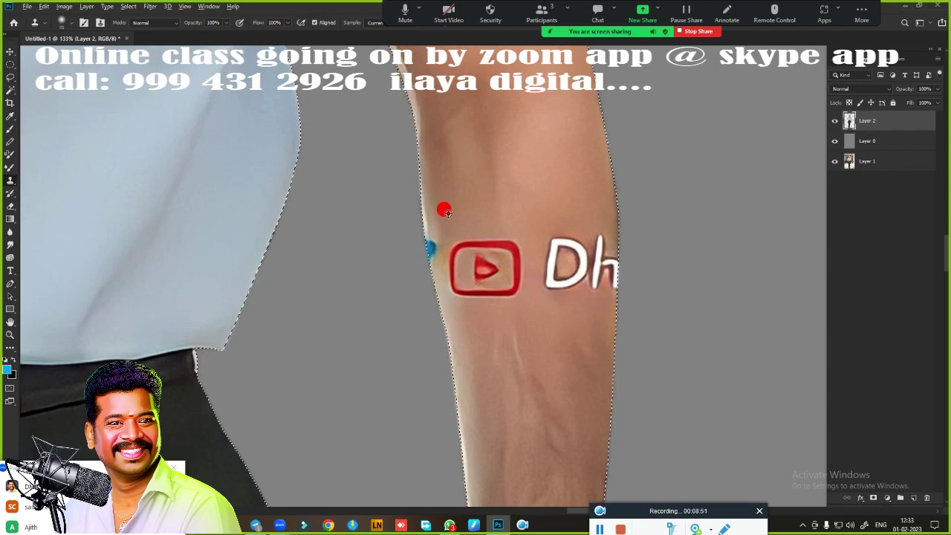
mouse_move(431, 238)
left_mouse_down()
mouse_move(435, 260)
mouse_move(511, 231)
mouse_move(585, 227)
mouse_move(584, 244)
mouse_move(471, 259)
mouse_move(467, 299)
mouse_move(452, 270)
mouse_move(508, 307)
mouse_move(584, 272)
left_mouse_up()
scroll(554, 305, "down", 3)
scroll(494, 184, "down", 2)
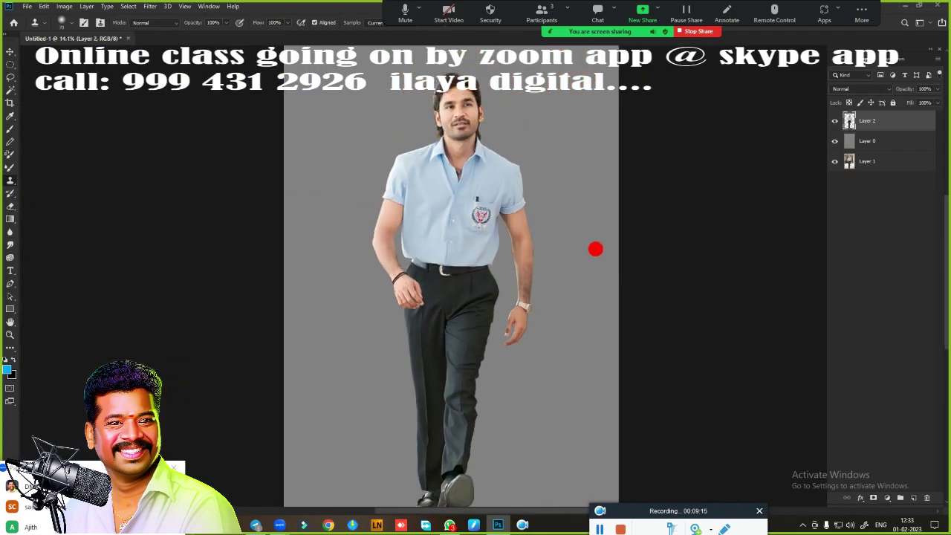
Duplicate the cut-out figure layer.
key("ctrl+j")
scroll(463, 159, "up", 2)
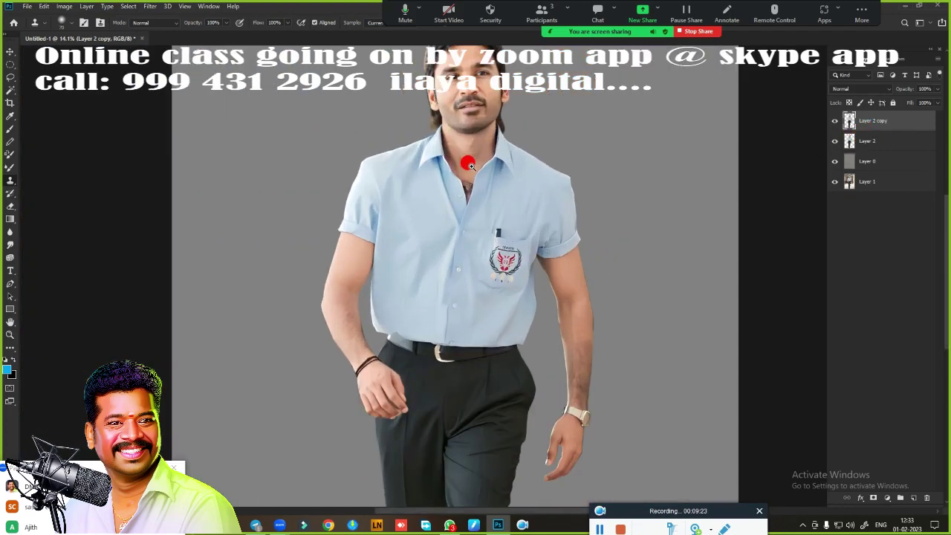
scroll(599, 202, "up", 2)
scroll(543, 221, "up", 1)
key("v")
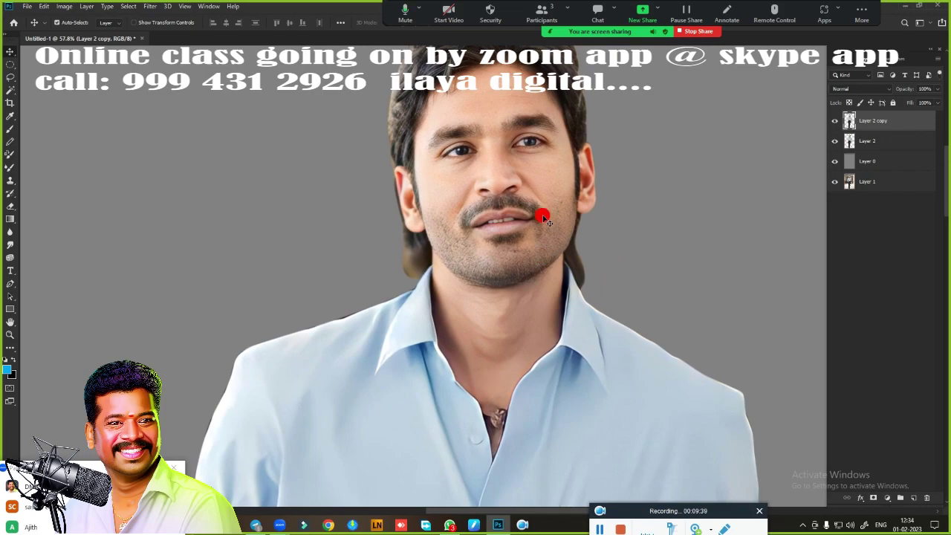
Raise the portrait's contrast with the Camera Raw Filter.
left_click(150, 6)
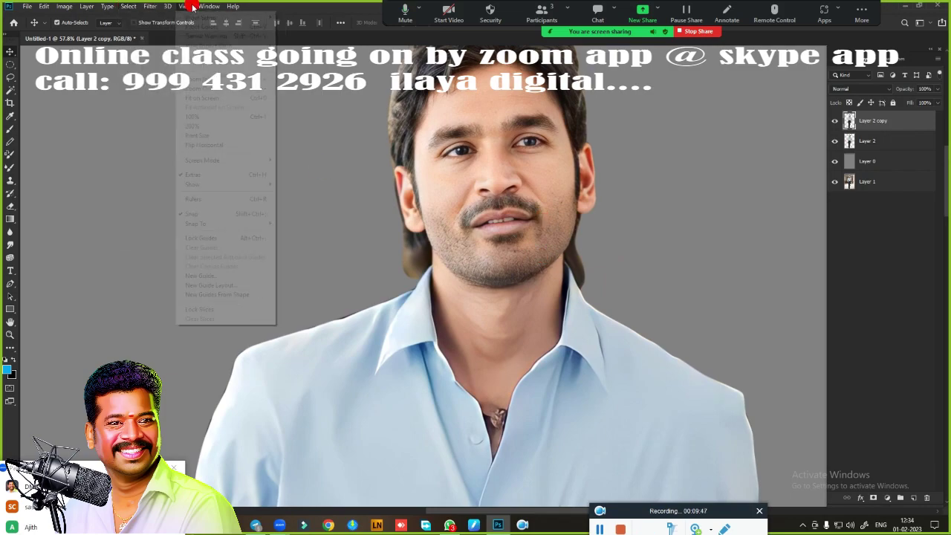
left_click(180, 66)
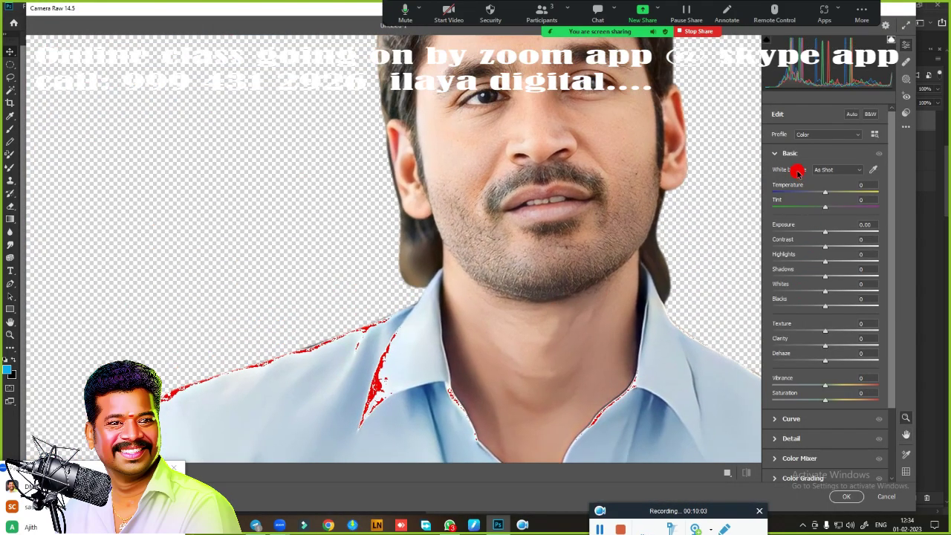
left_click(775, 153)
mouse_move(825, 246)
left_mouse_down()
mouse_move(847, 247)
mouse_move(802, 263)
mouse_move(825, 235)
left_mouse_up()
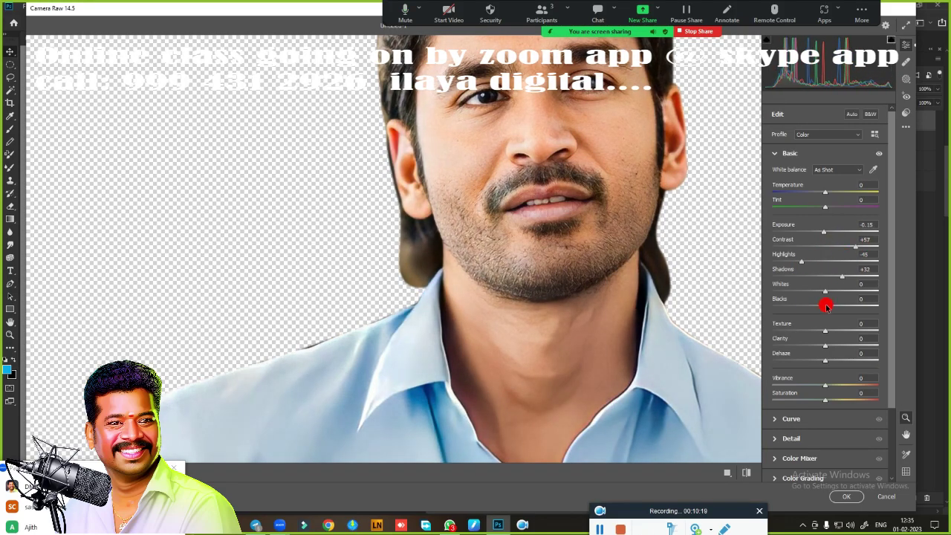
left_click(847, 496)
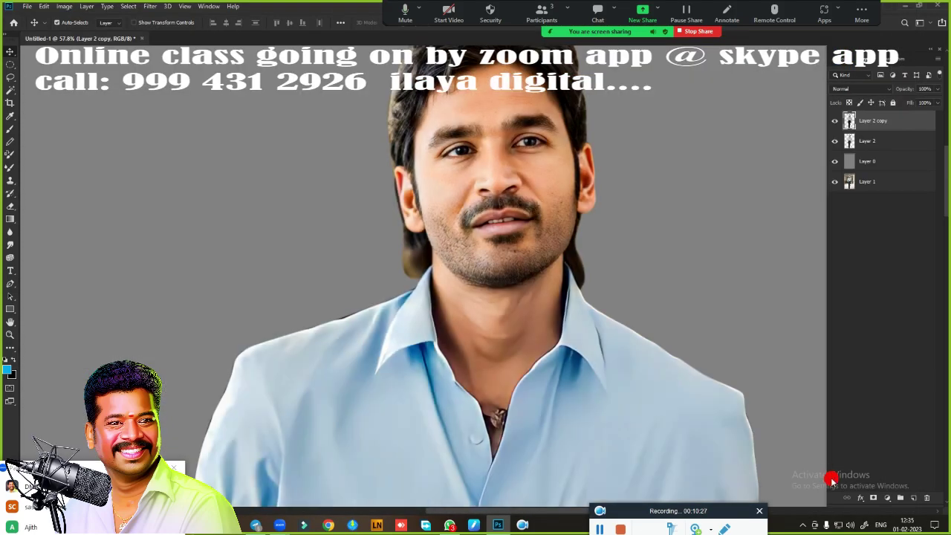
Apply a Color Balance shift, duplicate the layer and hide the earlier figure copy.
key("ctrl+b")
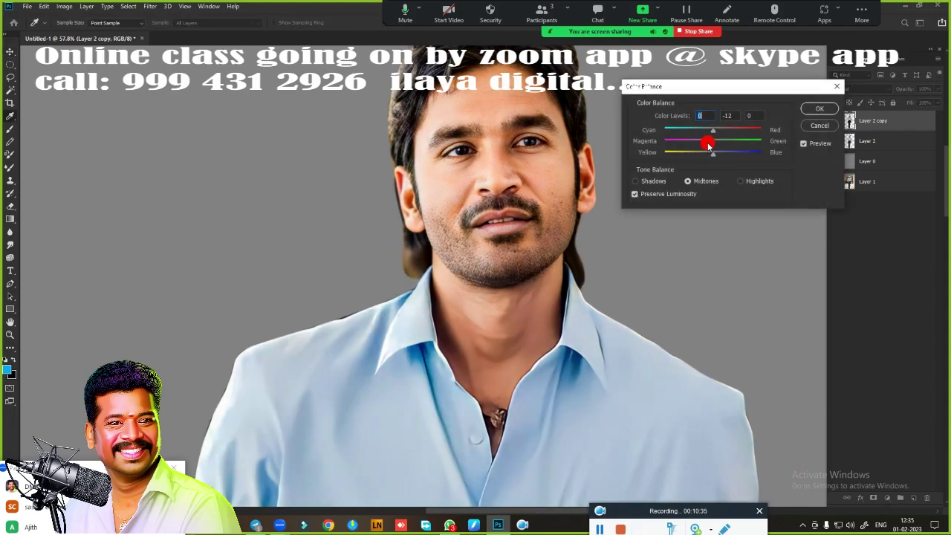
key("Return")
key("ctrl+j")
left_click(913, 497)
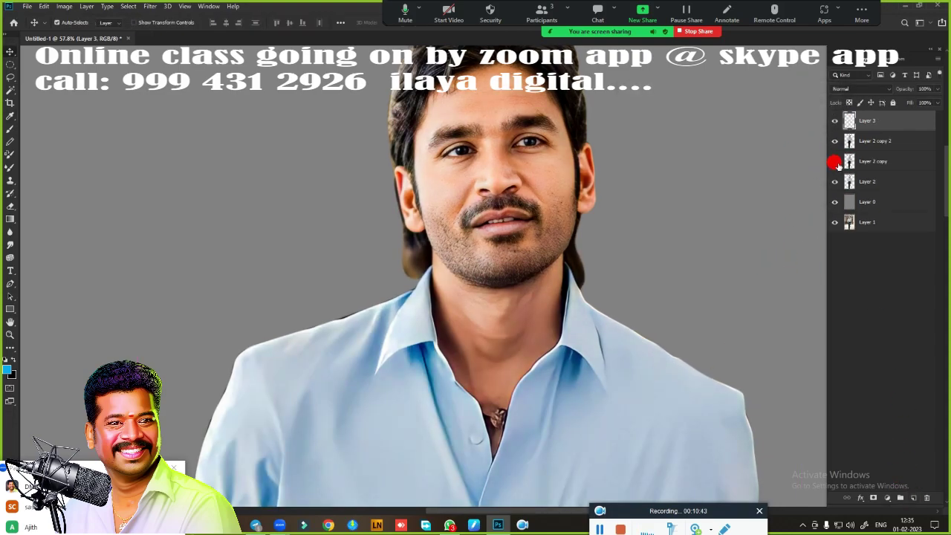
Pick a soft brush tip from the presets in Brush Settings and shrink the brush size.
right_click(399, 308)
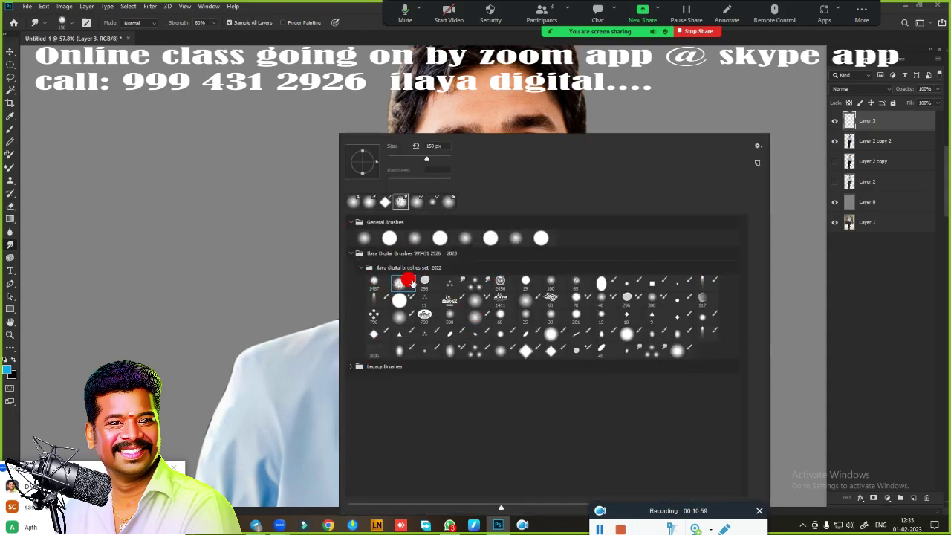
key("shift+b")
key("Escape")
key("F5")
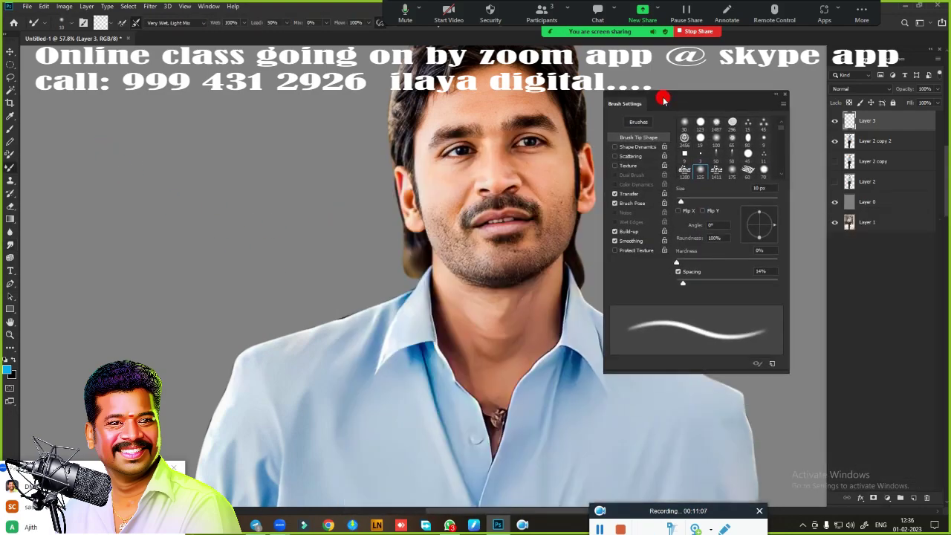
right_click(157, 280)
left_click(255, 281)
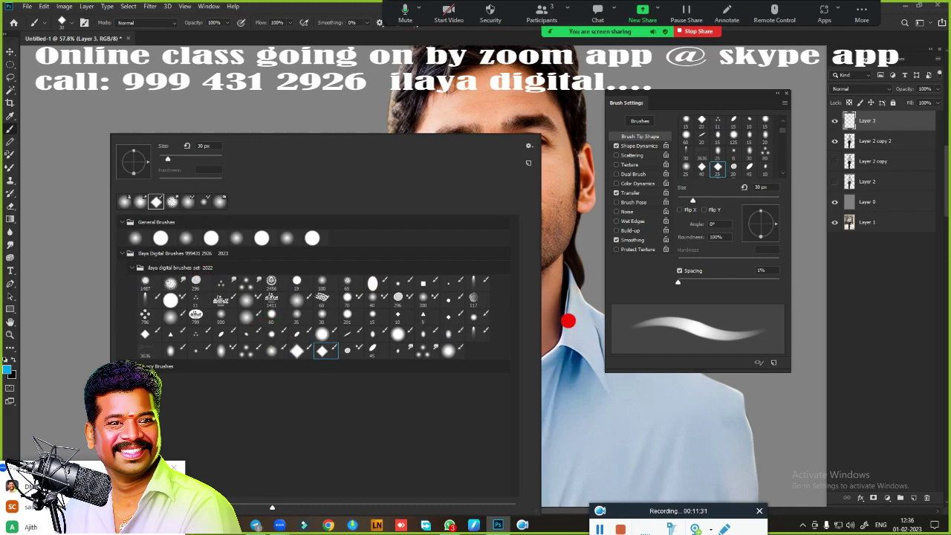
left_click(692, 216)
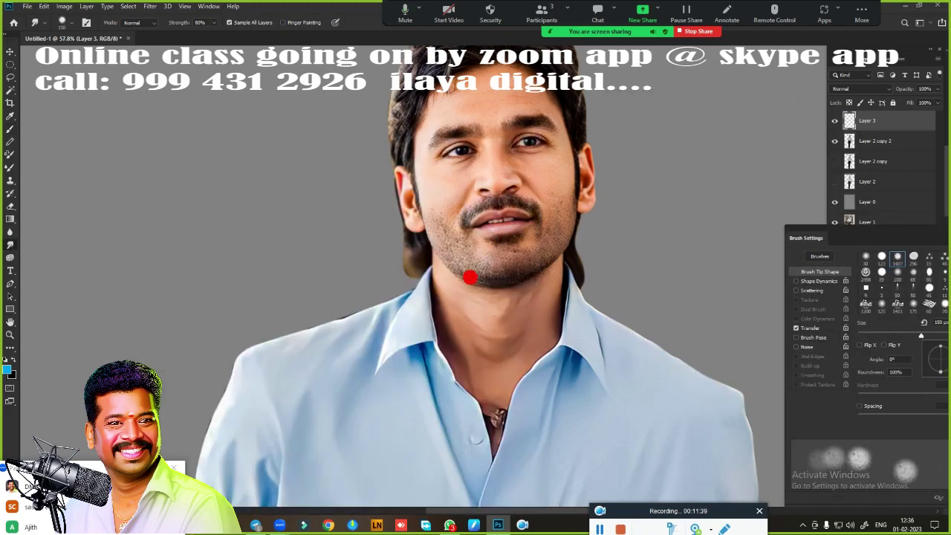
scroll(560, 235, "up", 3)
scroll(560, 235, "up", 3)
key("bracketleft")
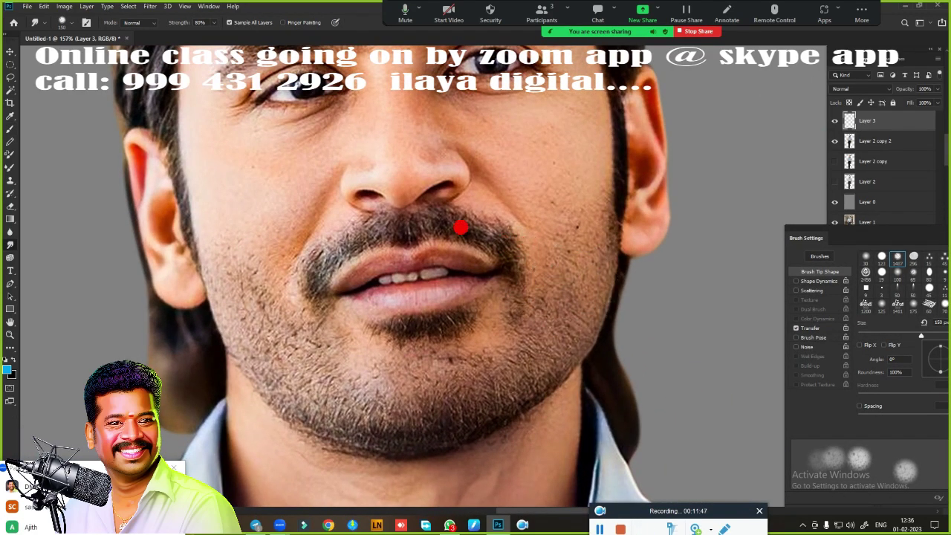
key("bracketleft")
key("bracketleft")
key("bracketleft")
Make two test strokes with the painting brush, then undo them.
left_click(15, 134)
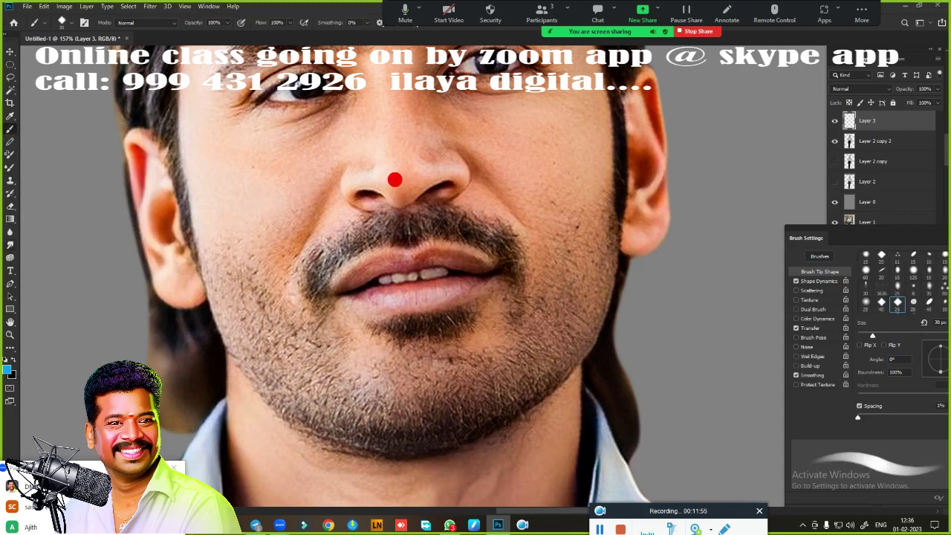
right_click(393, 178)
left_click_drag(249, 178, 237, 215)
left_click_drag(299, 187, 288, 239)
key("ctrl+z")
key("ctrl+z")
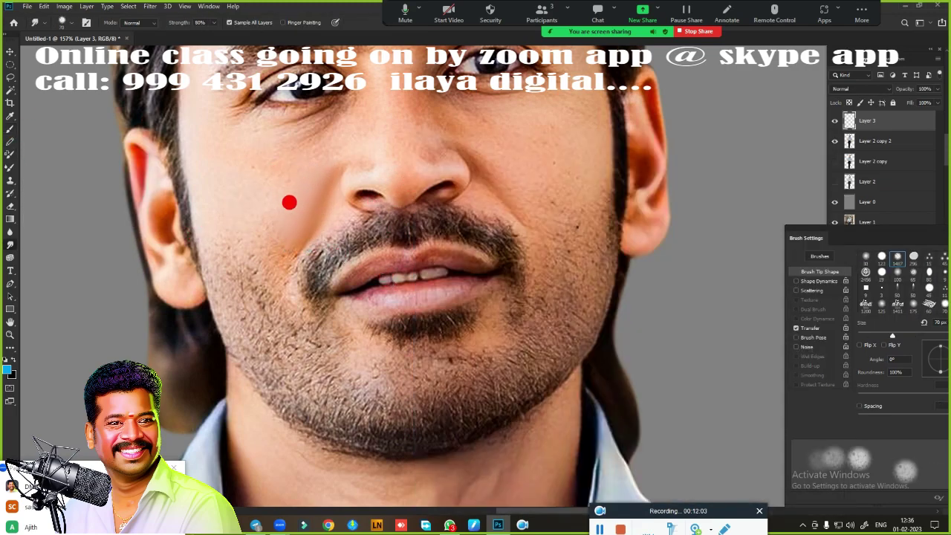
Settle on an 80%-strength Smudge tool with a textured tip, sampling all layers.
left_click(12, 155)
right_click(347, 227)
key("Return")
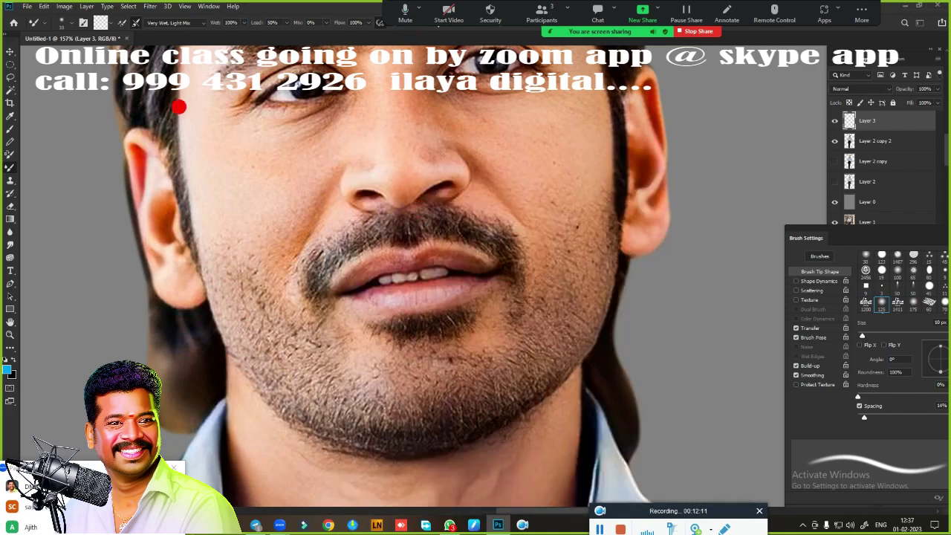
right_click(431, 244)
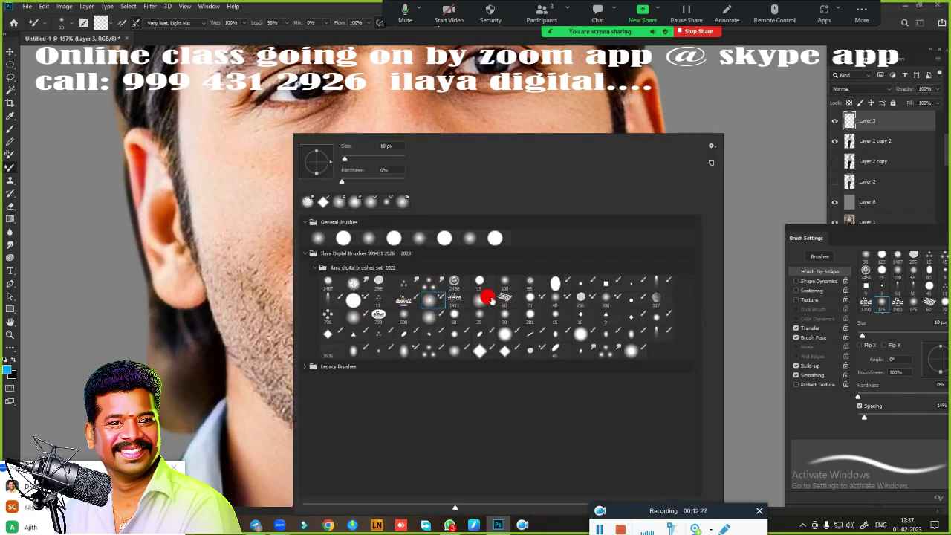
key("Return")
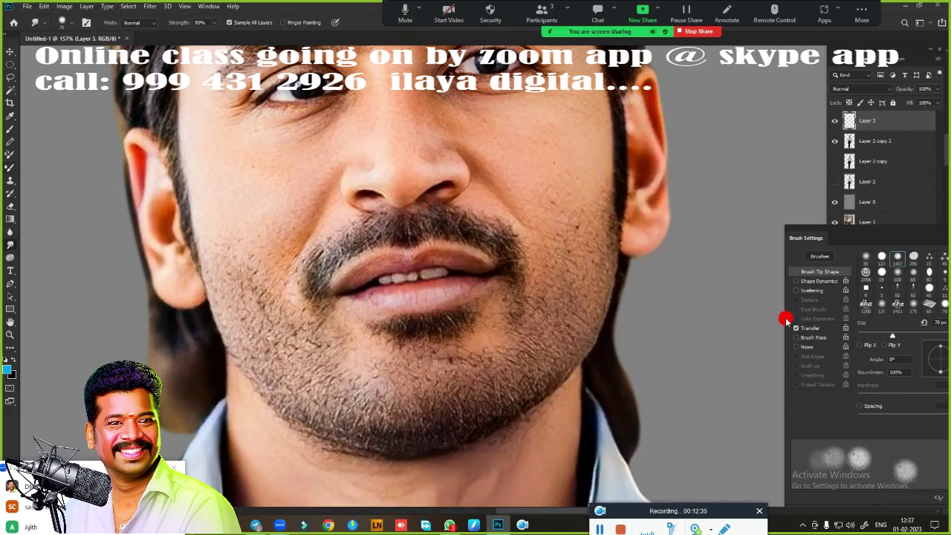
left_click(810, 328)
right_click(357, 161)
key("Return")
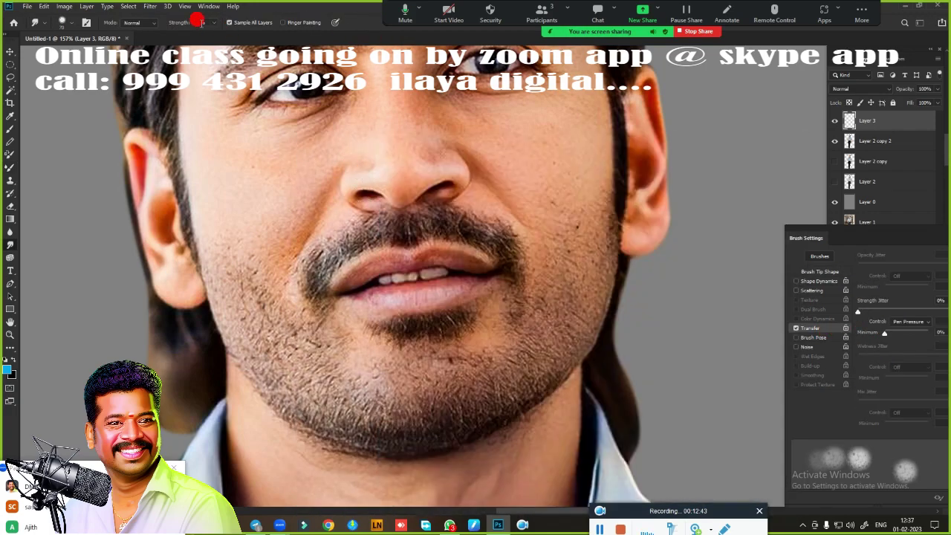
scroll(401, 179, "up", 3)
scroll(477, 234, "up", 3)
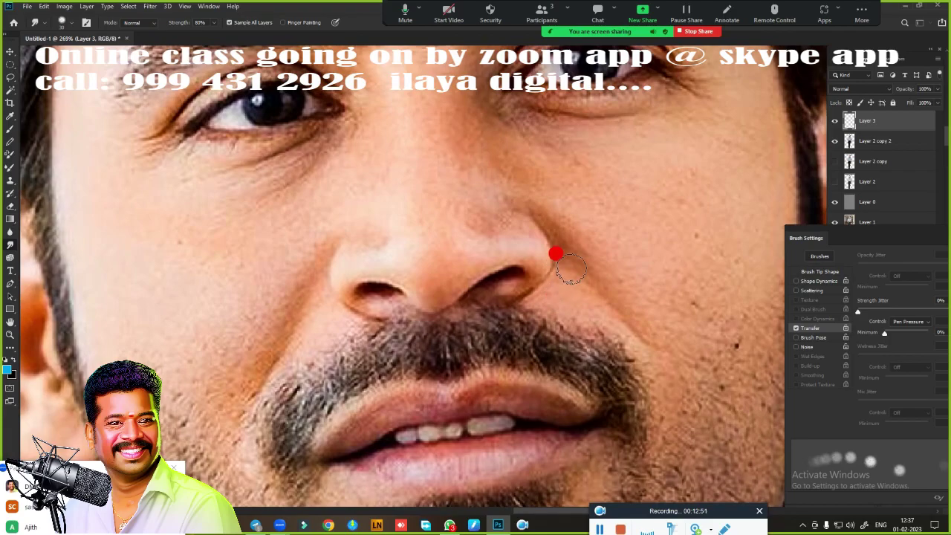
Rotate the canvas view to tilt the face slightly.
key("r")
left_click(595, 226)
left_click_drag(594, 225, 573, 286)
scroll(573, 287, "up", 2)
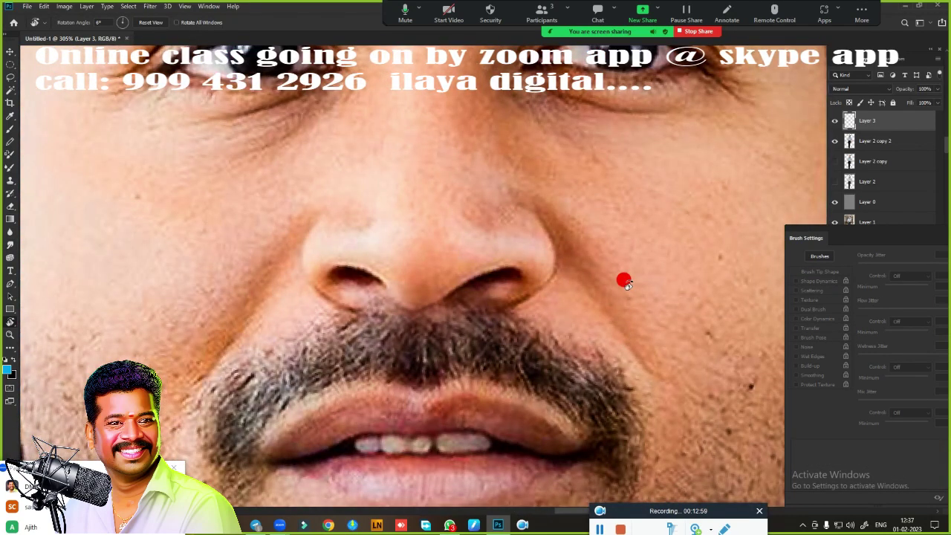
Resize the image through the Image Size dialog (Ctrl+Alt+I).
key("ctrl+alt+i")
key("Escape")
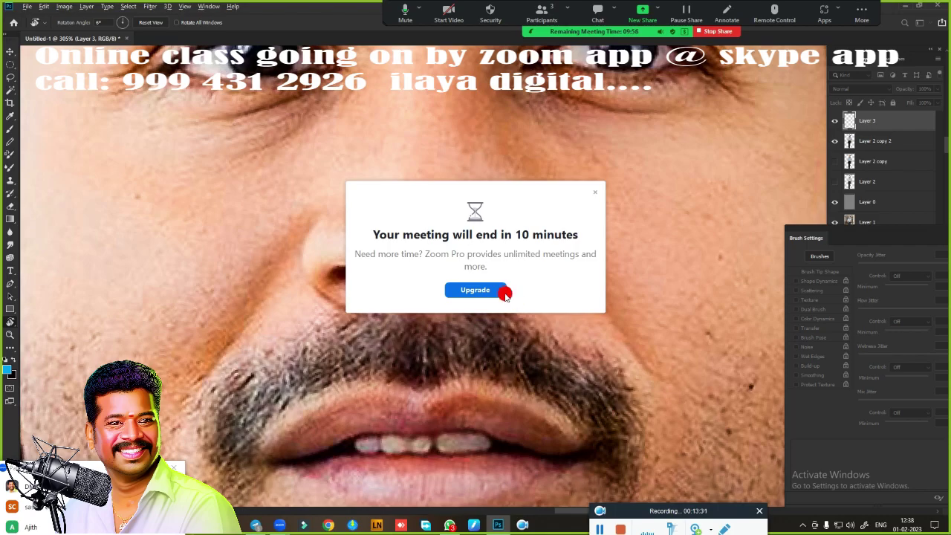
left_click(595, 191)
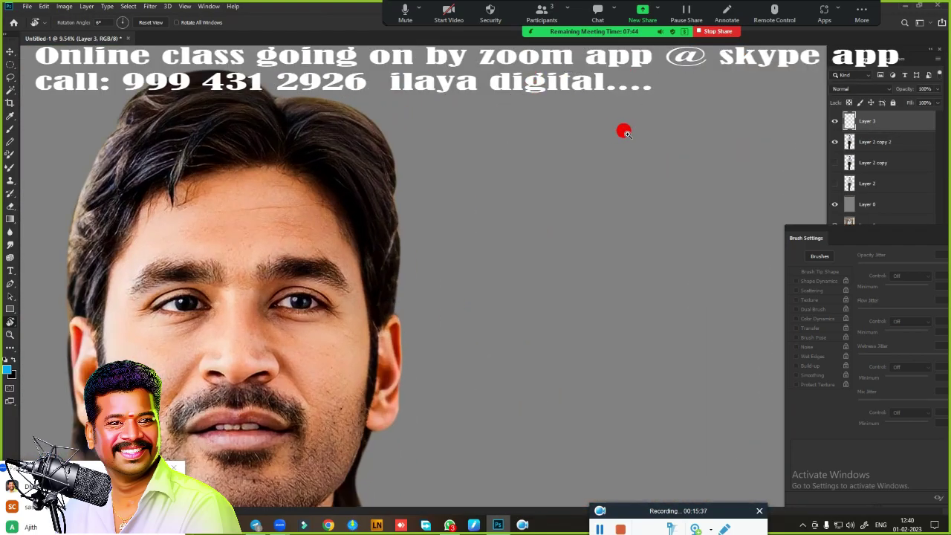
Zoom in and blend the nostril and nose edges with the Mixer Brush.
left_click_drag(588, 183, 648, 206)
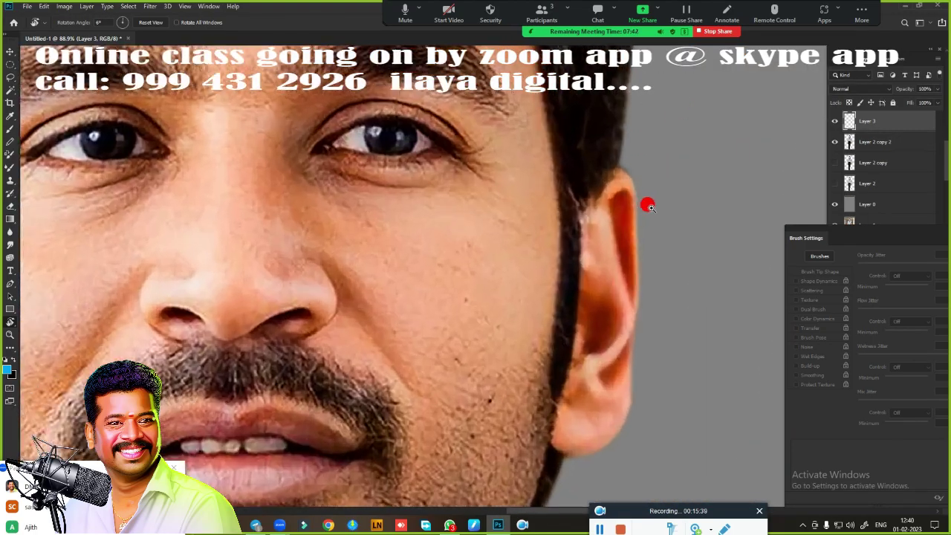
scroll(525, 250, "up", 3)
scroll(552, 246, "up", 2)
scroll(520, 297, "up", 2)
key("b")
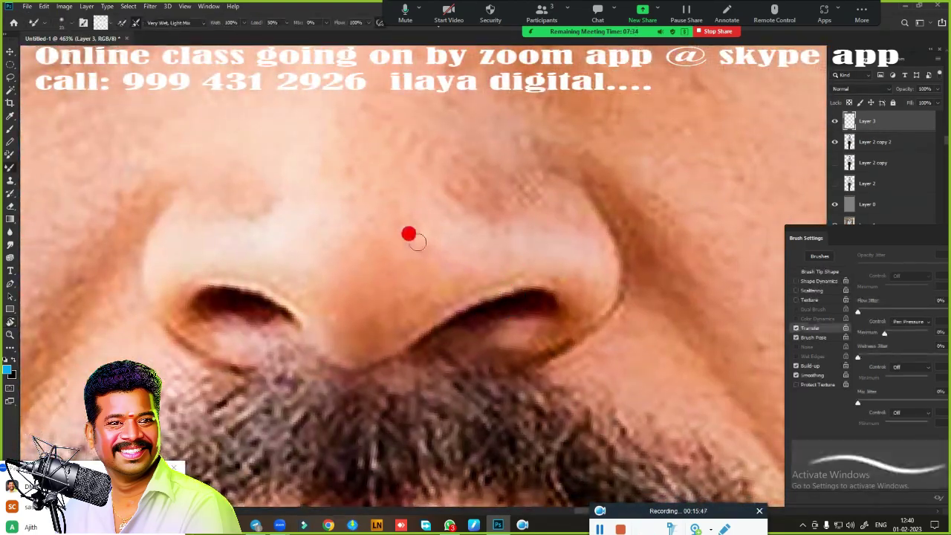
right_click(417, 242)
key("Escape")
mouse_move(478, 322)
left_mouse_down()
mouse_move(464, 215)
mouse_move(394, 231)
left_mouse_up()
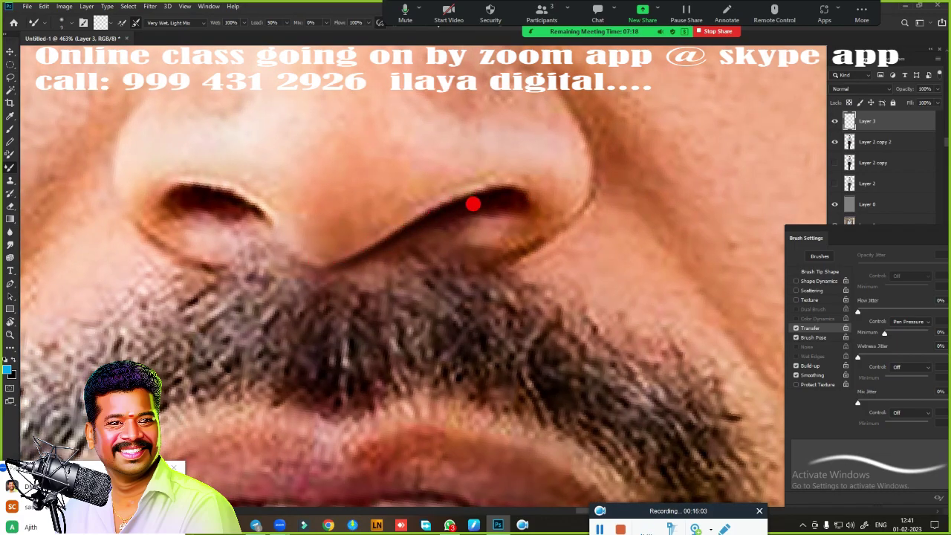
left_click_drag(473, 204, 453, 209)
mouse_move(503, 236)
left_mouse_down()
mouse_move(525, 240)
mouse_move(557, 221)
mouse_move(590, 176)
mouse_move(561, 287)
left_mouse_up()
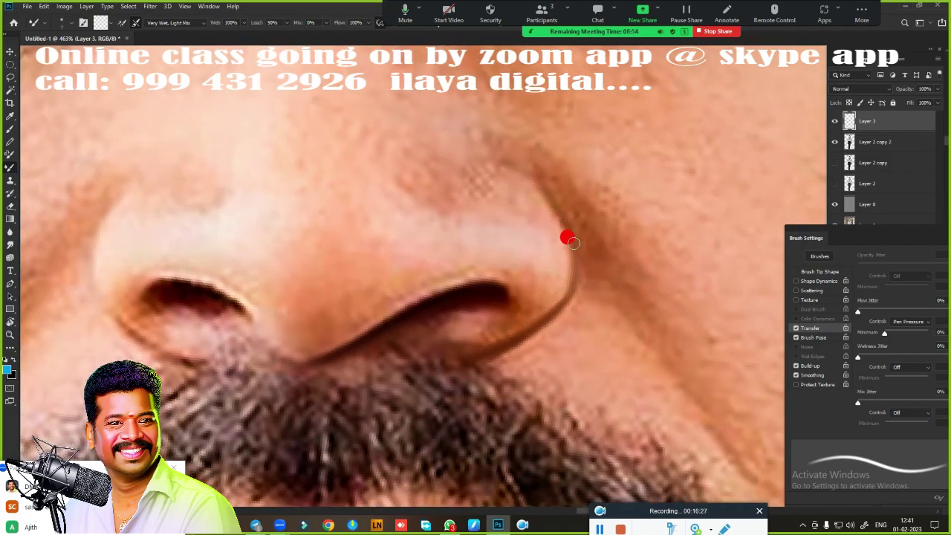
mouse_move(538, 188)
left_mouse_down()
mouse_move(471, 178)
mouse_move(584, 354)
left_mouse_up()
Blend the lower and upper lip edges and smooth over the teeth.
scroll(565, 312, "down", 3)
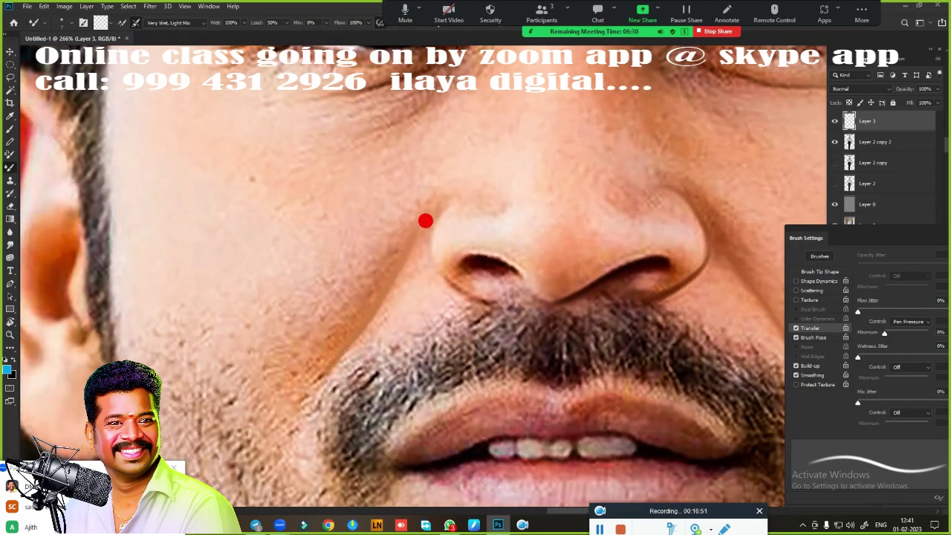
scroll(425, 221, "up", 2)
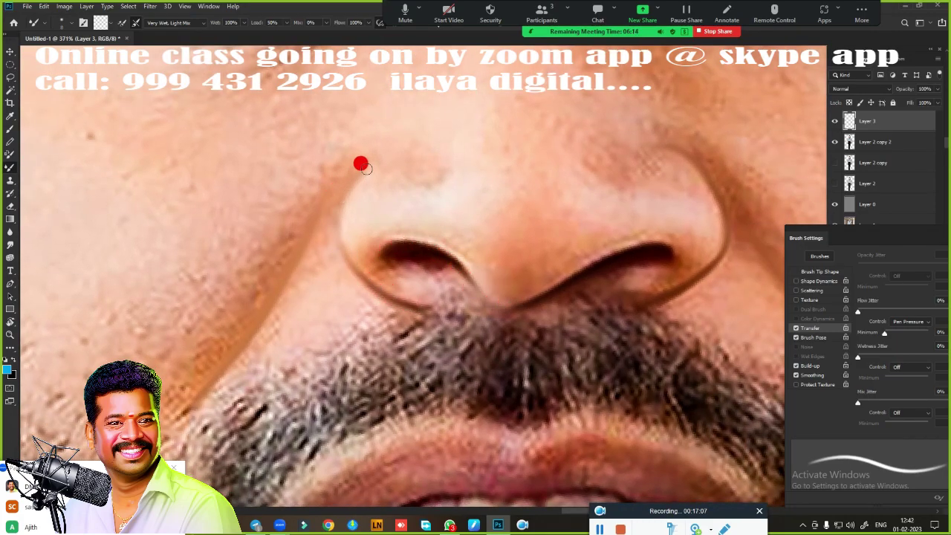
scroll(595, 324, "down", 3)
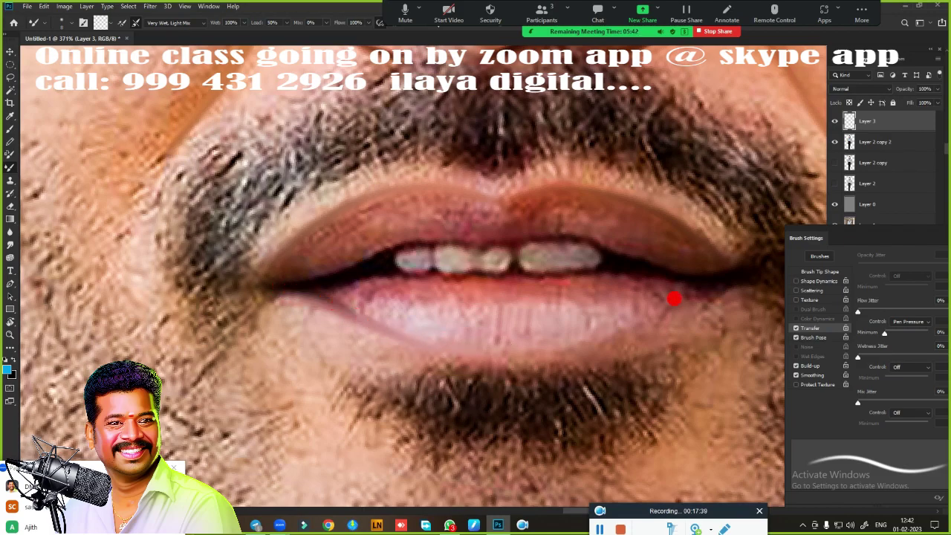
mouse_move(318, 301)
left_mouse_down()
mouse_move(693, 295)
mouse_move(600, 333)
mouse_move(673, 312)
left_mouse_up()
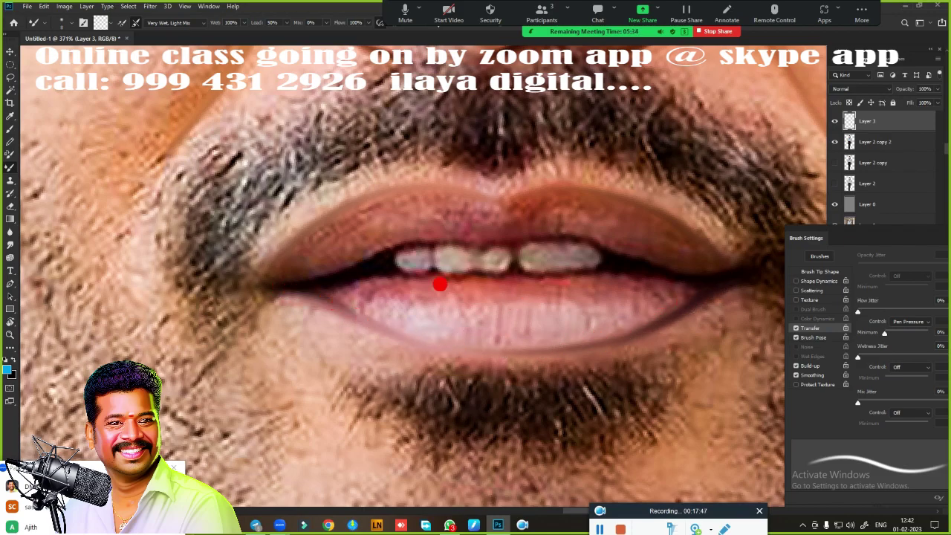
left_click_drag(526, 239, 587, 239)
left_click_drag(550, 272, 391, 270)
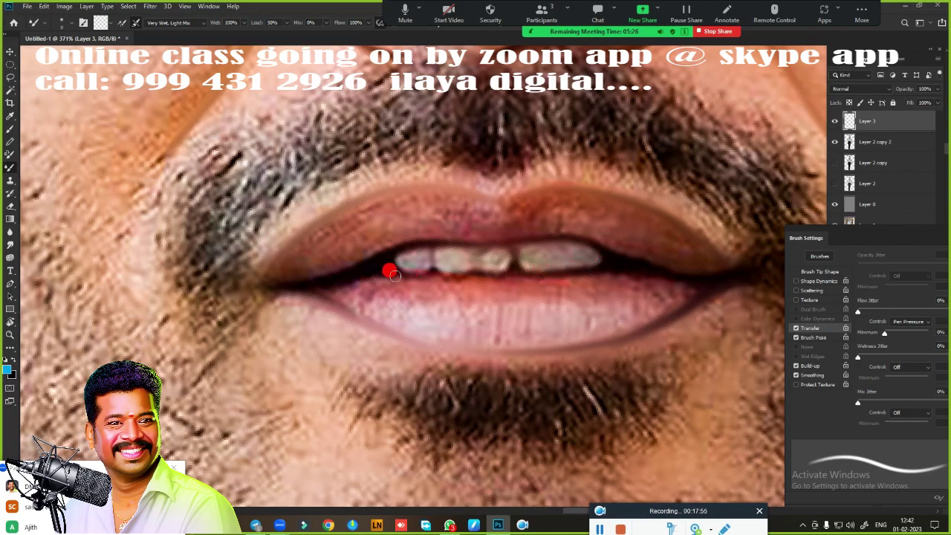
Blend the skin around the eye and the upper eyelid crease, toggling the photo layer to compare.
scroll(573, 314, "up", 5)
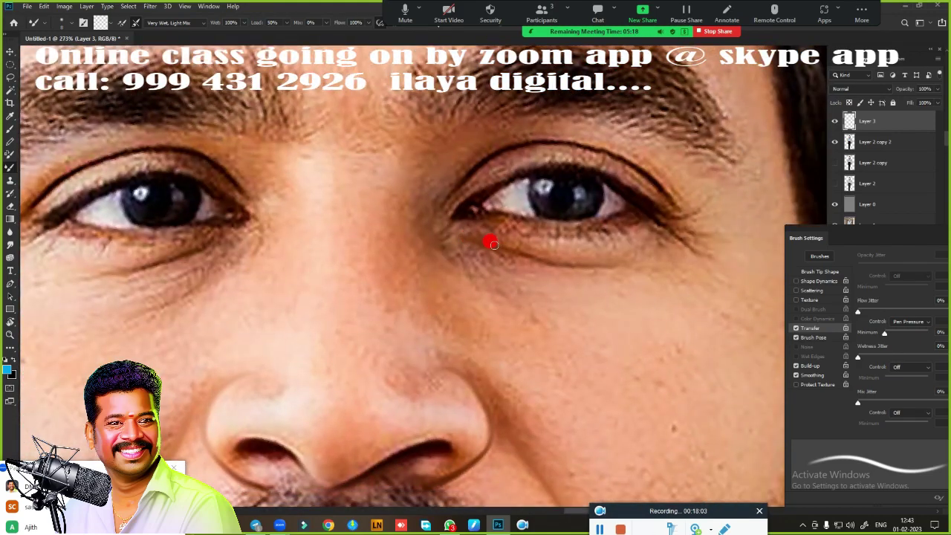
mouse_move(492, 243)
left_mouse_down()
mouse_move(456, 260)
mouse_move(442, 198)
mouse_move(616, 155)
left_mouse_up()
scroll(329, 244, "up", 2)
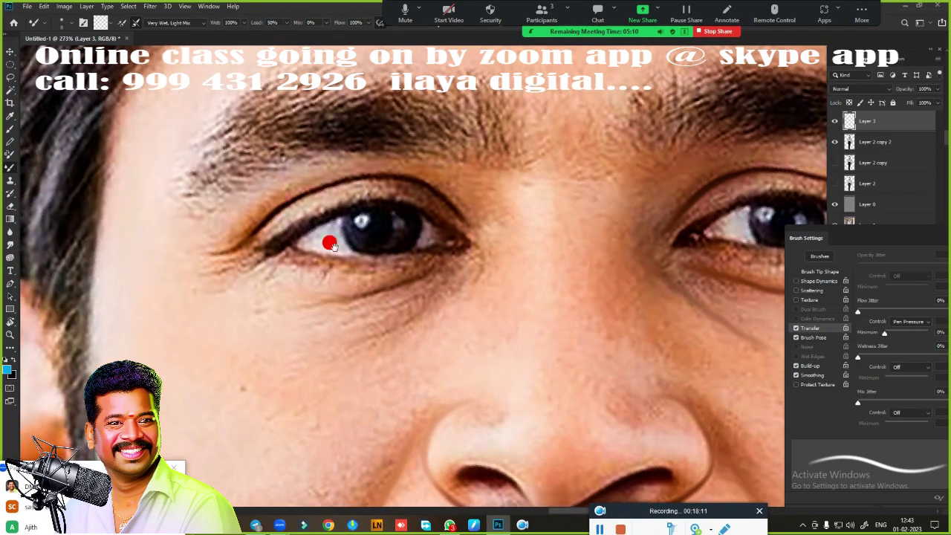
left_click_drag(245, 239, 418, 183)
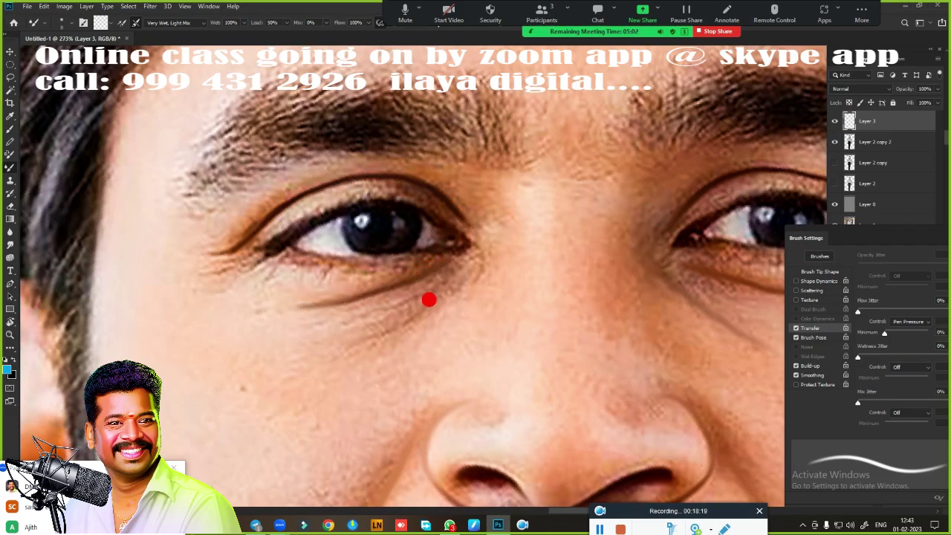
scroll(557, 236, "down", 4)
scroll(557, 237, "up", 2)
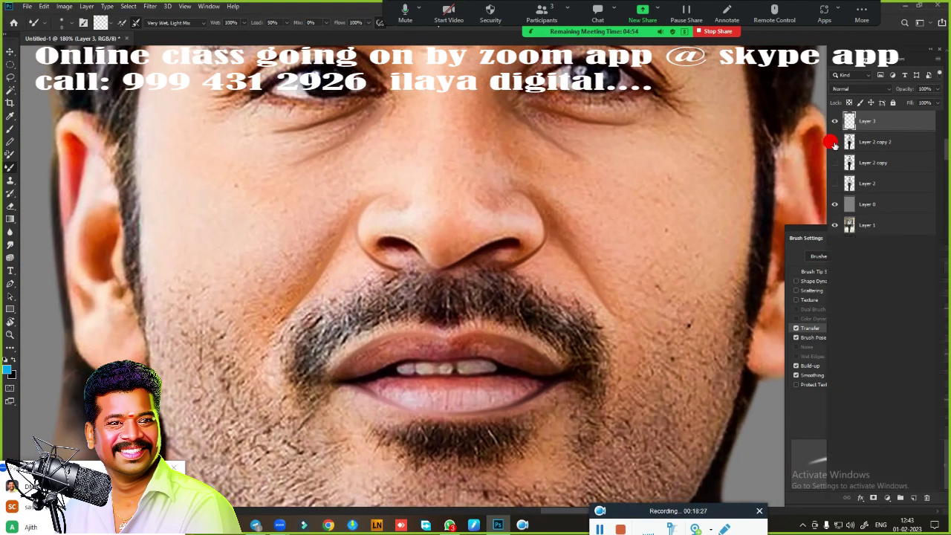
left_click(835, 141)
left_click(835, 142)
Save the document as Untitled-1.psd on Local Disk (F:).
key("ctrl+shift+s")
left_click(47, 216)
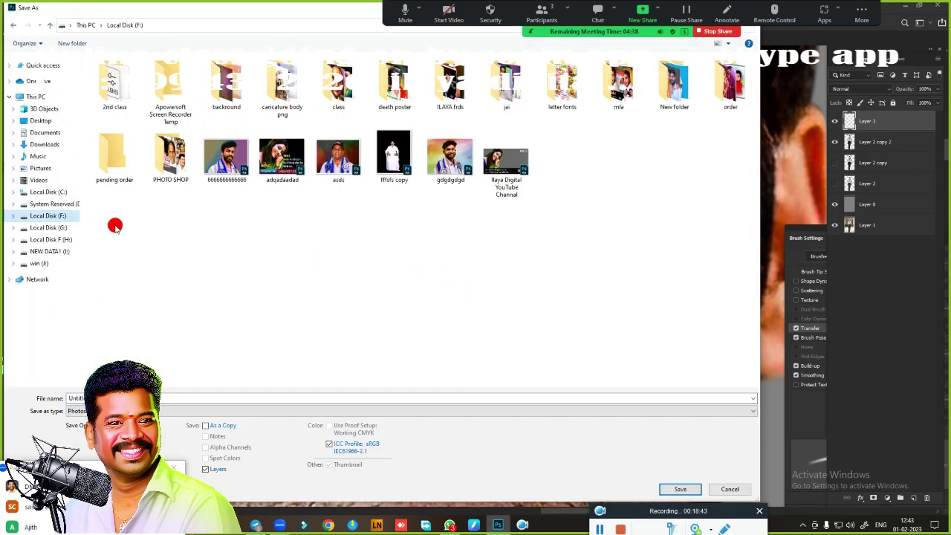
left_click(680, 489)
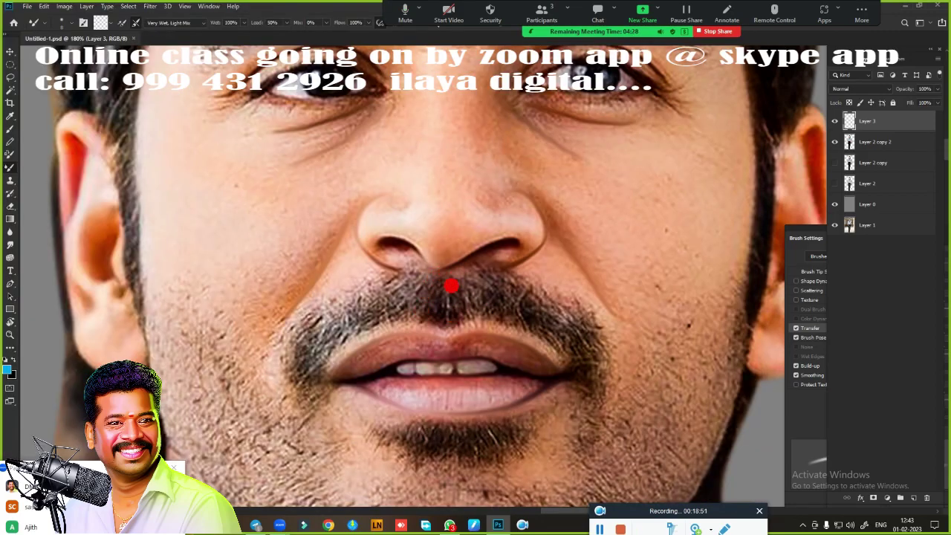
scroll(450, 282, "up", 2)
scroll(495, 327, "up", 2)
scroll(521, 319, "down", 2)
Switch from the Mixer Brush to the Smudge tool for softer blending.
scroll(540, 333, "up", 3)
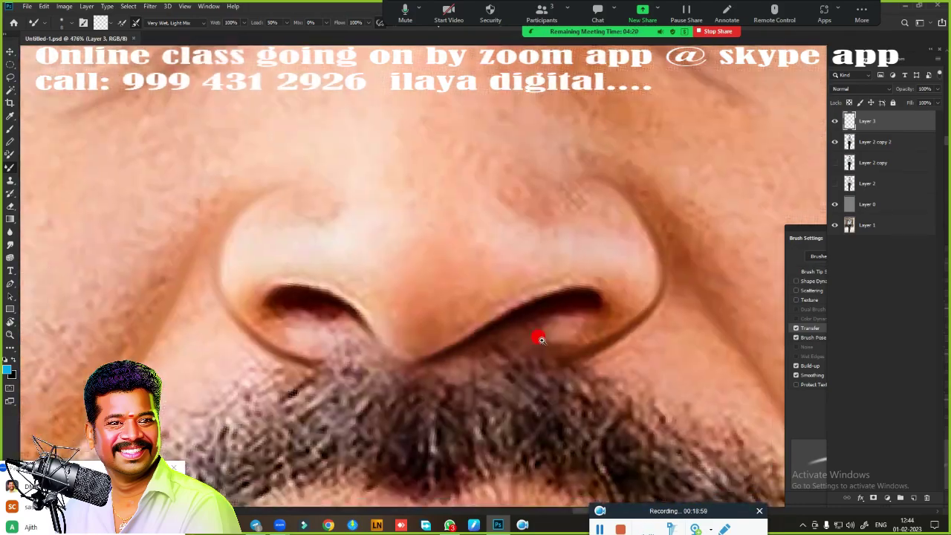
key("r")
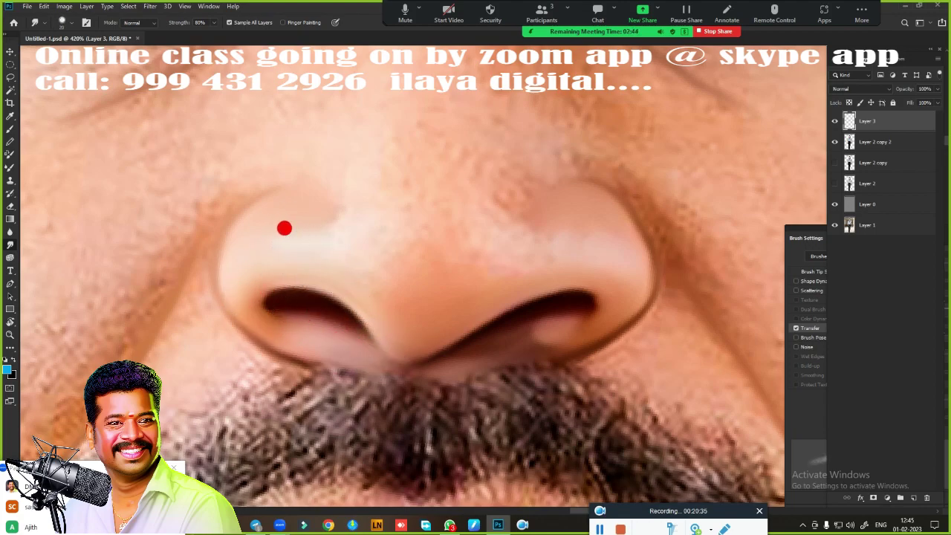
Frame the nose and moustache closely and smudge the moustache's top edge.
left_click(477, 312, "ctrl+alt")
left_click_drag(476, 312, 552, 151)
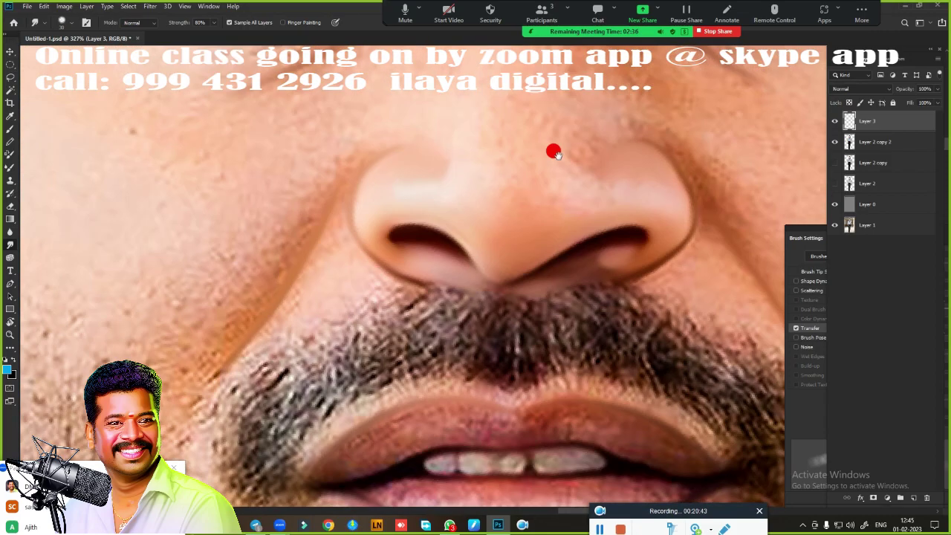
left_click(413, 214, "ctrl+alt")
left_click(378, 278, "ctrl")
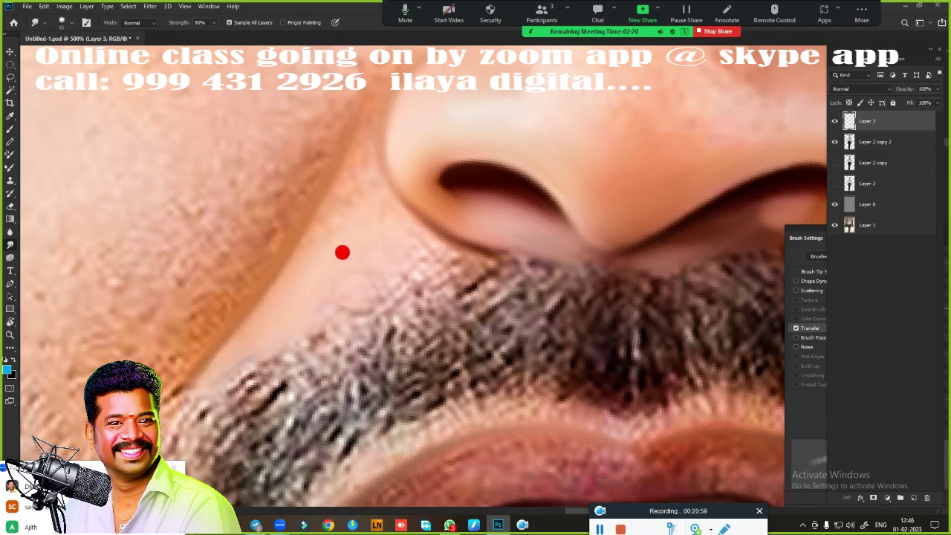
left_click_drag(288, 302, 505, 258)
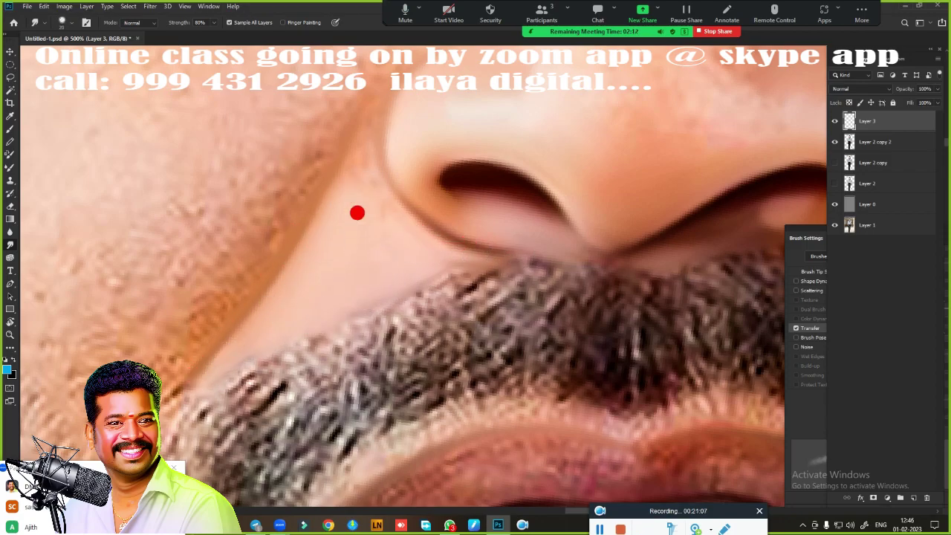
Smudge the nose–cheek crease smooth from the nose down to the moustache.
mouse_move(380, 204)
left_mouse_down()
mouse_move(349, 133)
mouse_move(360, 115)
left_mouse_up()
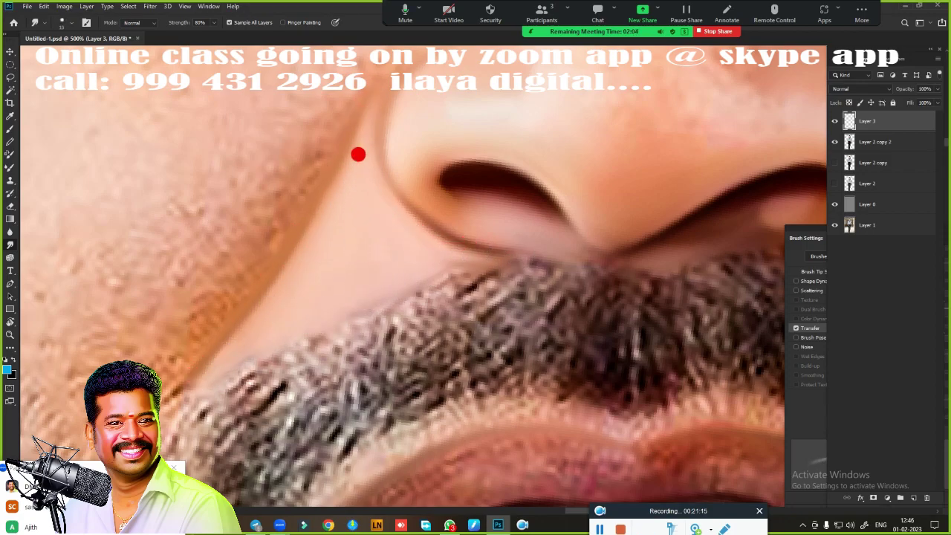
left_click_drag(358, 153, 400, 319)
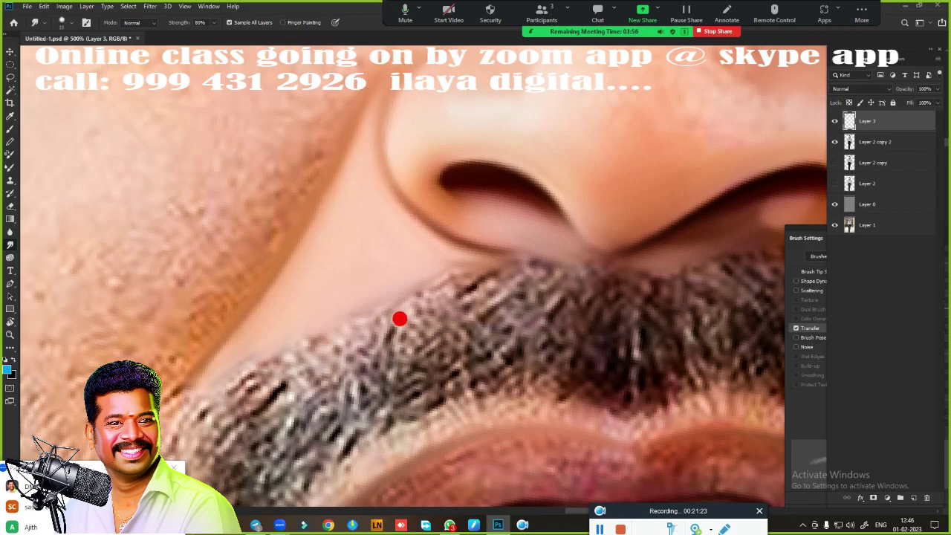
scroll(400, 319, "down", 2)
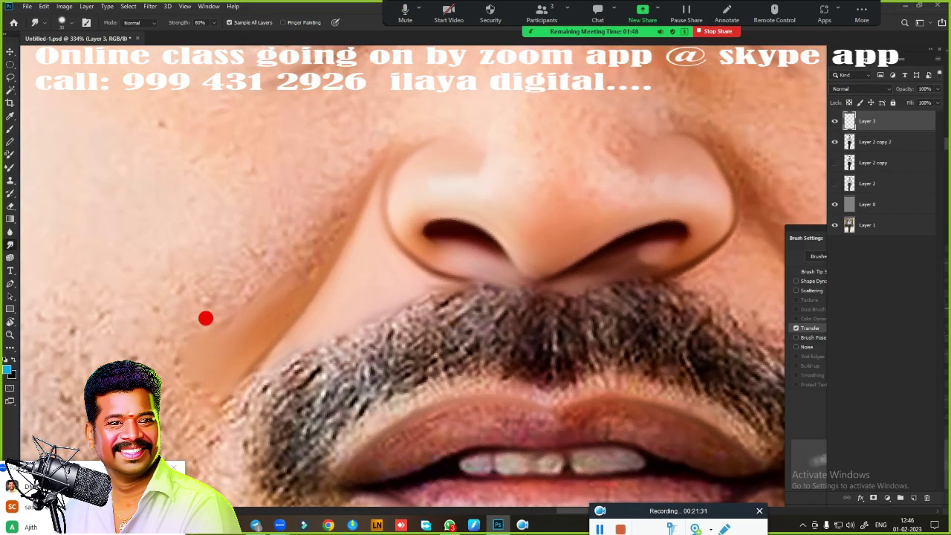
mouse_move(223, 334)
left_mouse_down()
mouse_move(251, 322)
mouse_move(355, 174)
mouse_move(263, 289)
mouse_move(219, 400)
left_mouse_up()
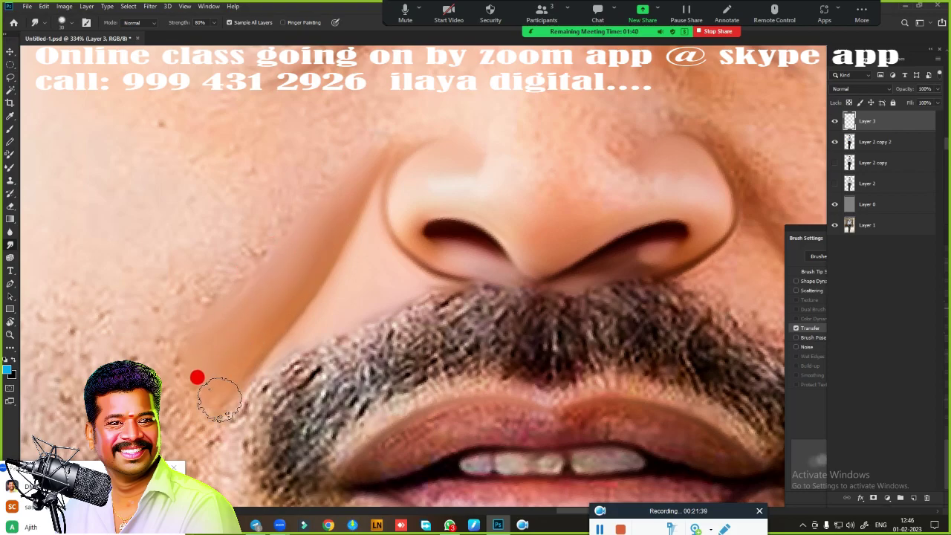
scroll(181, 457, "up", 3)
left_click_drag(408, 227, 331, 217)
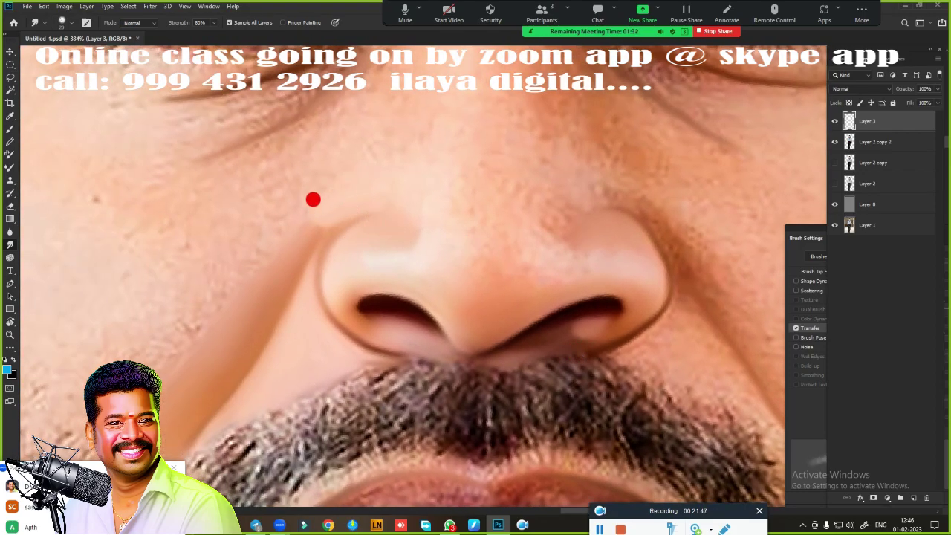
scroll(435, 297, "down", 3)
Toggle Layer 2 copy 2 to compare, then soften the crease under the right eye.
left_click(834, 142)
scroll(525, 311, "up", 3)
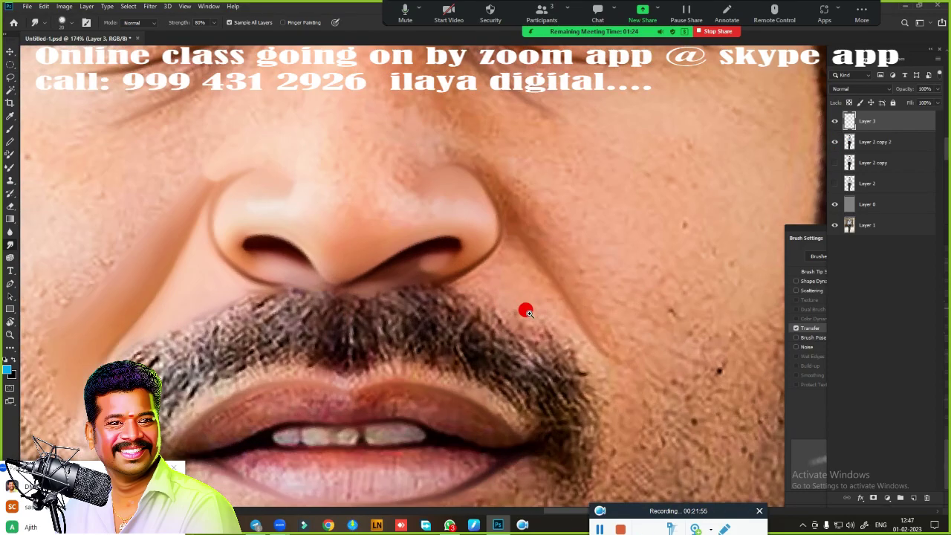
scroll(526, 310, "up", 3)
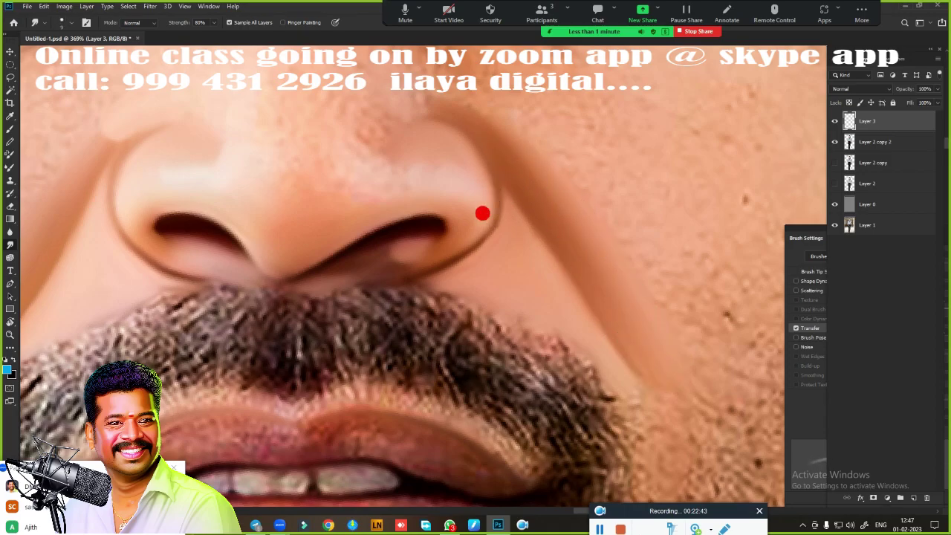
scroll(486, 214, "down", 5)
scroll(442, 329, "up", 5)
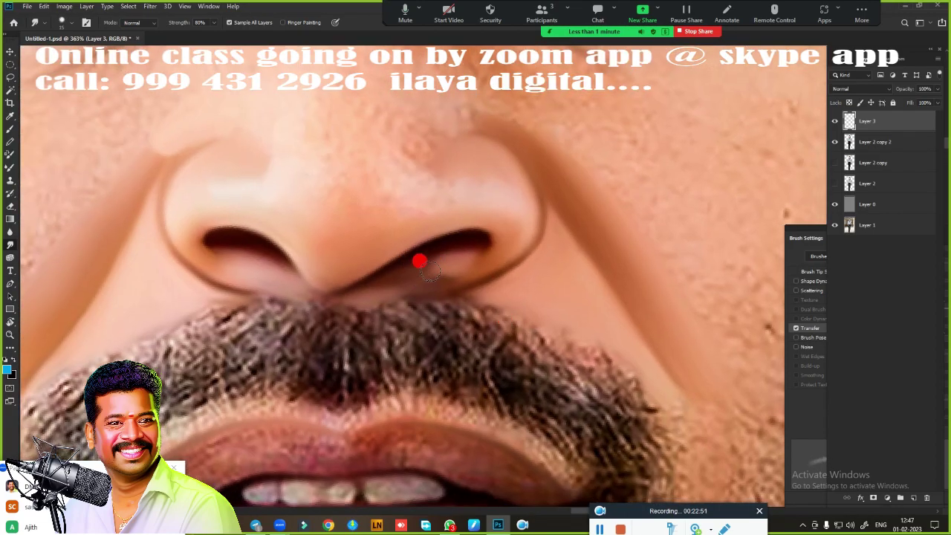
scroll(480, 272, "down", 3)
scroll(520, 344, "up", 1)
scroll(388, 388, "down", 1)
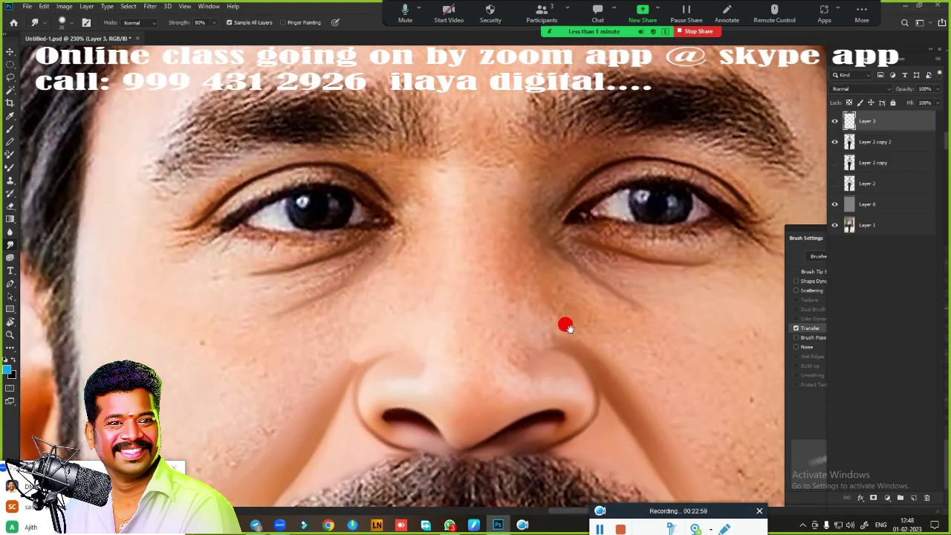
scroll(565, 323, "up", 3)
left_click_drag(570, 302, 626, 335)
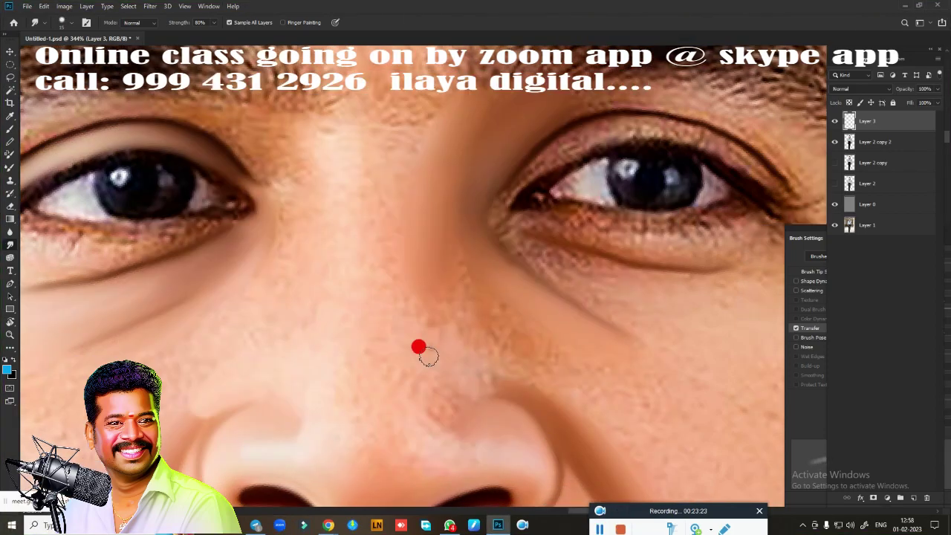
Smudge the forehead, nose bridge, nose tip and right side of the nose smooth.
scroll(437, 306, "down", 5)
scroll(524, 280, "up", 4)
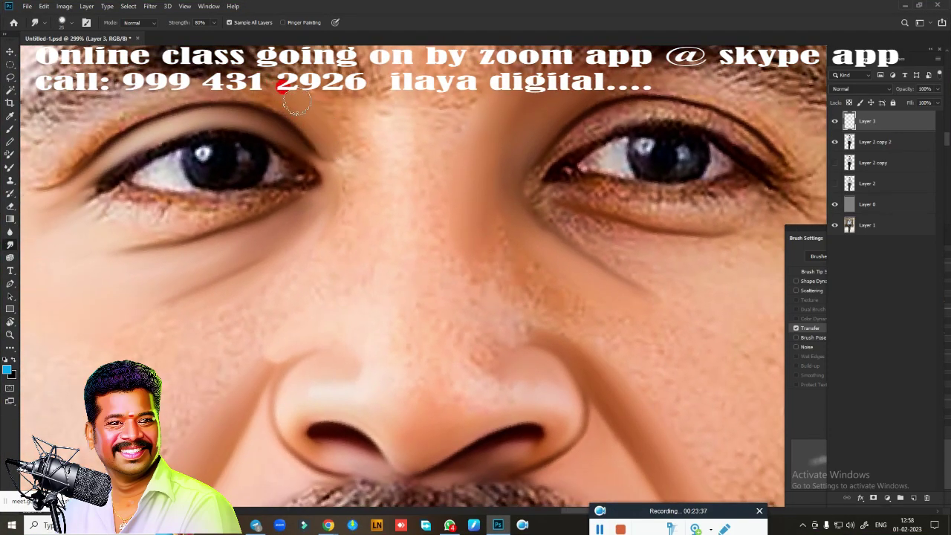
left_click_drag(297, 106, 359, 127)
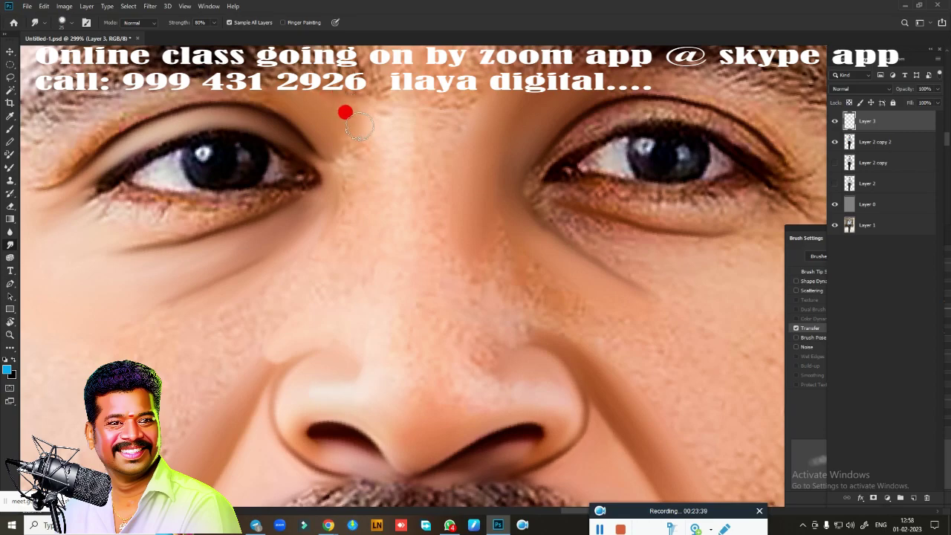
mouse_move(345, 162)
left_mouse_down()
mouse_move(451, 171)
mouse_move(403, 95)
mouse_move(330, 282)
mouse_move(351, 171)
left_mouse_up()
left_click_drag(410, 229, 481, 329)
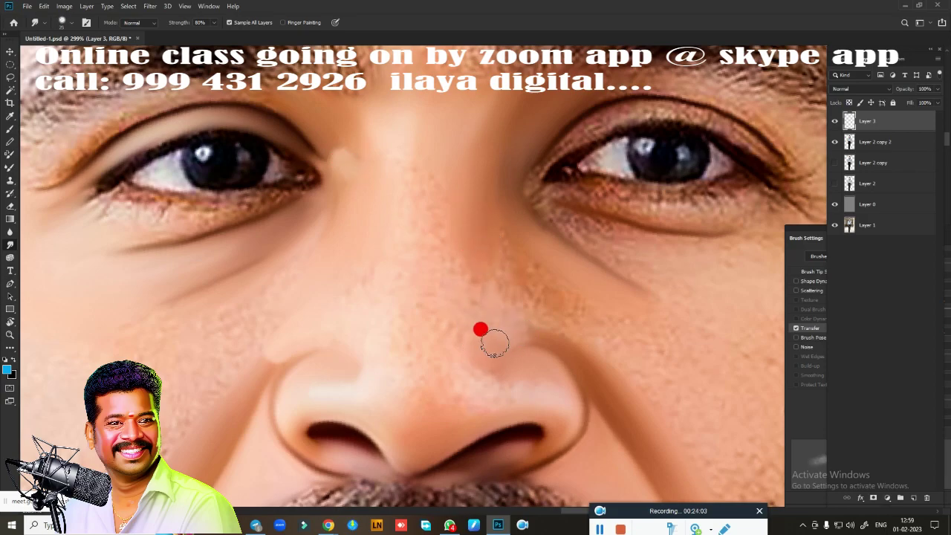
left_click_drag(506, 369, 472, 389)
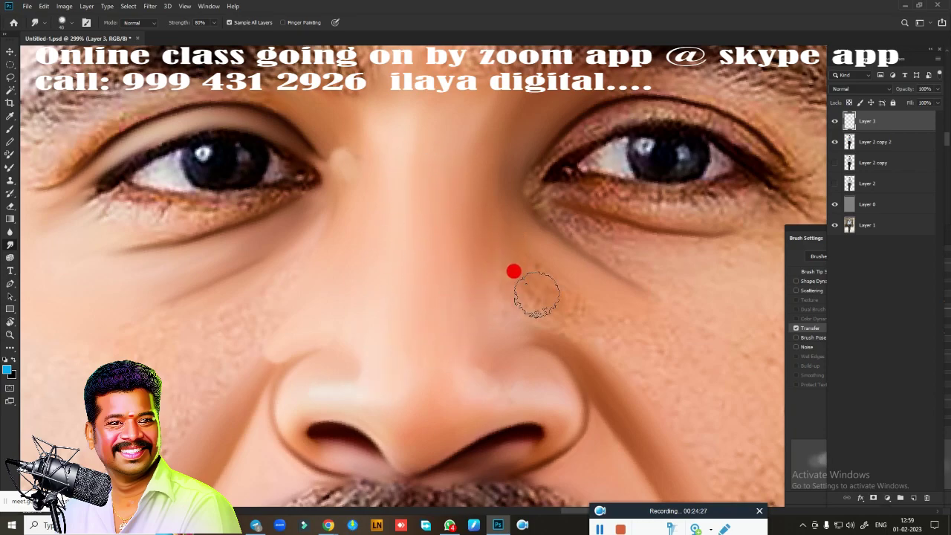
left_click_drag(536, 293, 528, 336)
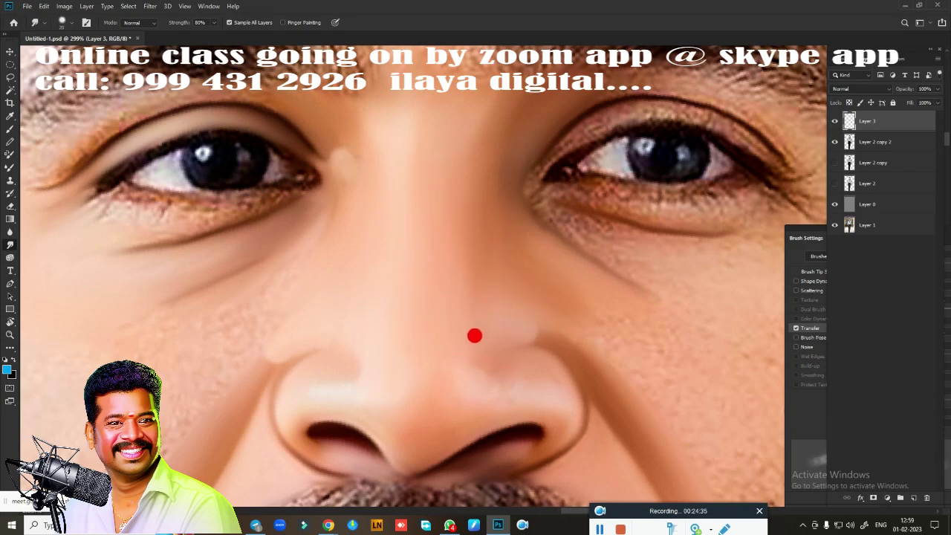
Smooth the upper eyelid and brow skin and blend the upper lash line.
scroll(480, 363, "down", 5)
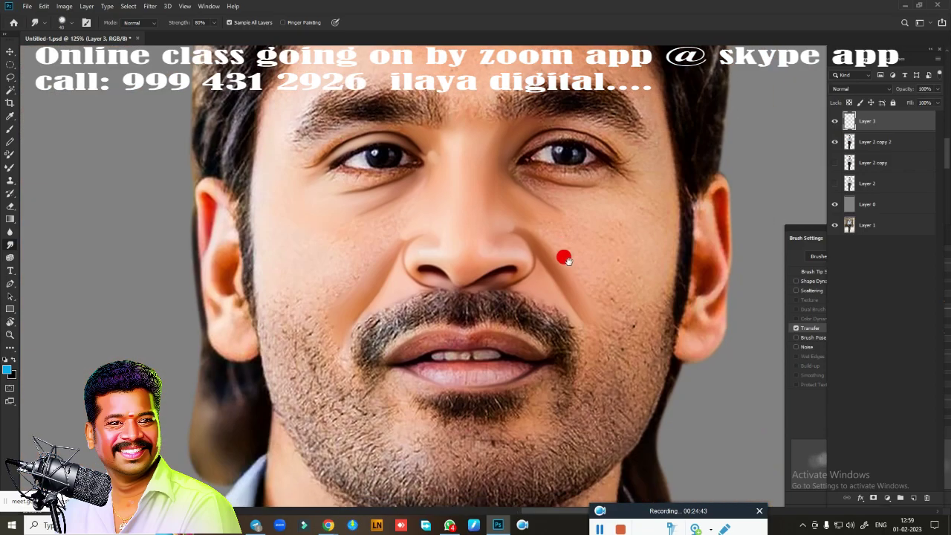
scroll(565, 255, "up", 5)
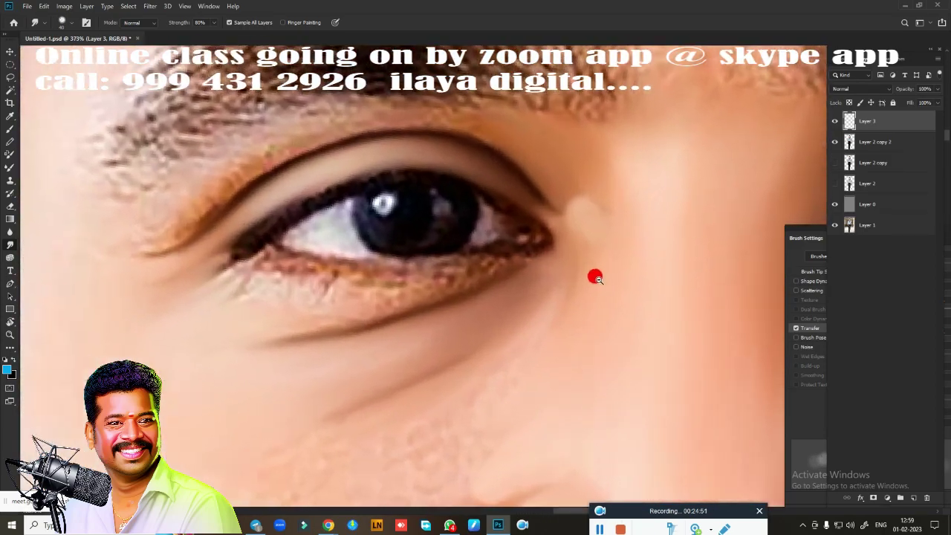
scroll(569, 234, "up", 3)
mouse_move(122, 241)
left_mouse_down()
mouse_move(342, 119)
mouse_move(532, 143)
left_mouse_up()
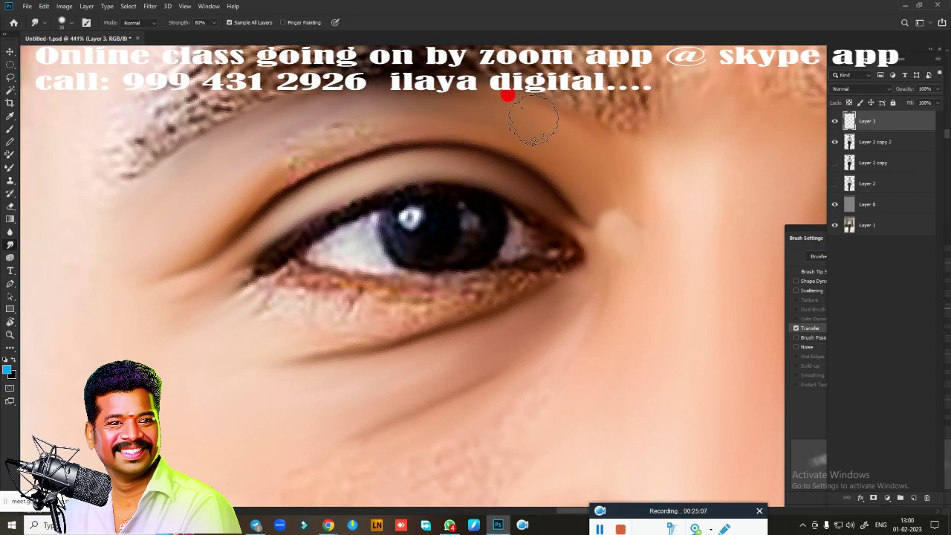
mouse_move(507, 95)
left_mouse_down()
mouse_move(254, 131)
mouse_move(372, 77)
mouse_move(92, 224)
mouse_move(136, 289)
mouse_move(581, 230)
mouse_move(242, 280)
mouse_move(257, 312)
mouse_move(548, 268)
mouse_move(275, 269)
mouse_move(439, 272)
mouse_move(380, 275)
left_mouse_up()
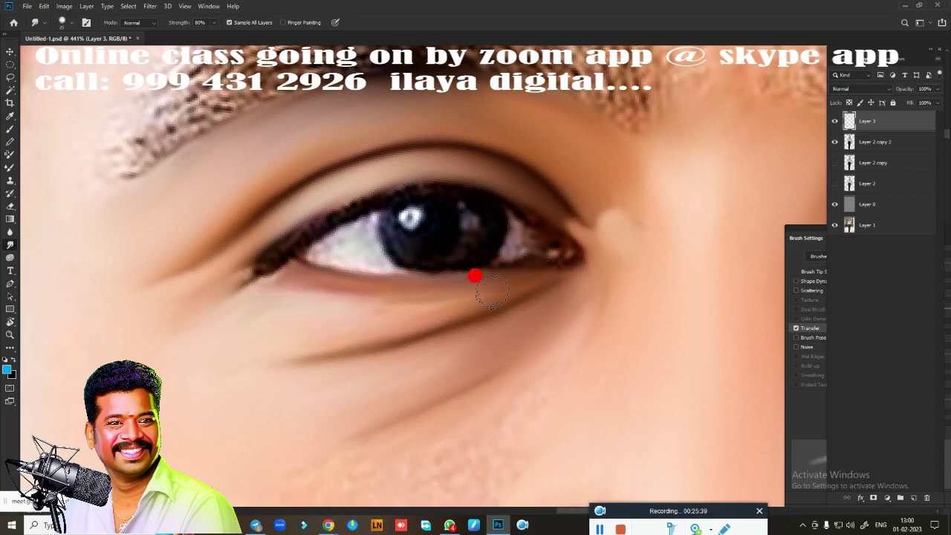
mouse_move(279, 334)
left_mouse_down()
mouse_move(236, 260)
mouse_move(275, 237)
left_mouse_up()
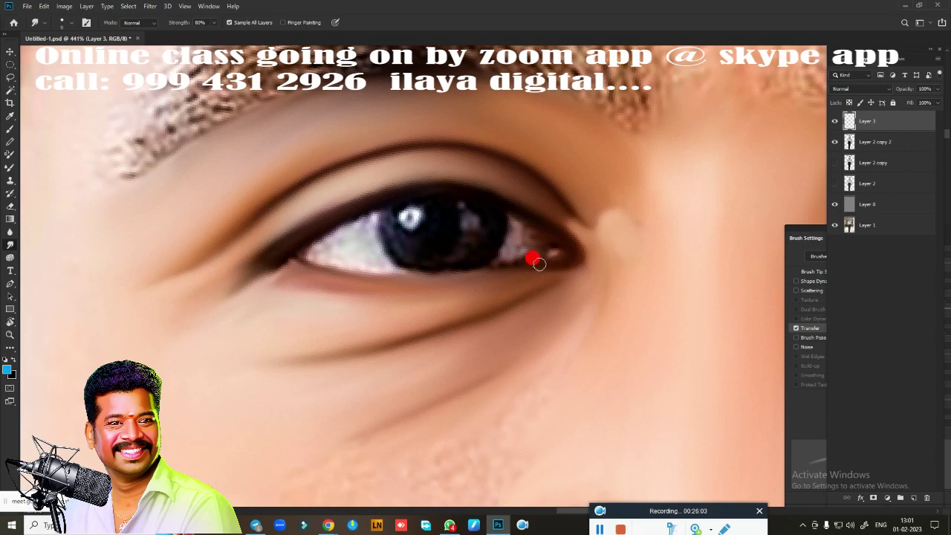
Zoom out slightly on the eye and switch to the Mixer Brush (Very Wet, Light Mix).
left_click_drag(520, 334, 515, 343)
key("b")
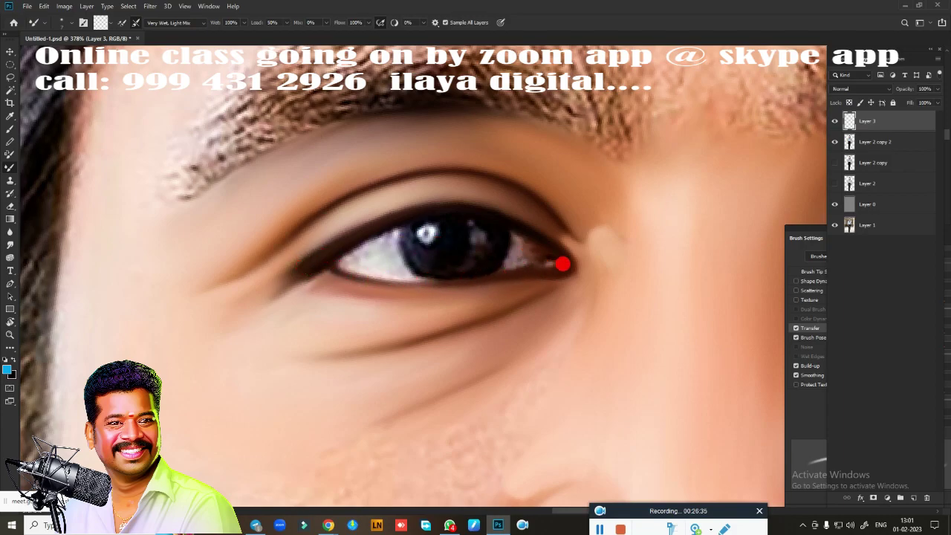
scroll(562, 264, "down", 5)
Smudge the left cheek stubble, the stray hairs between the eyebrows and the forehead wrinkles smooth.
key("r")
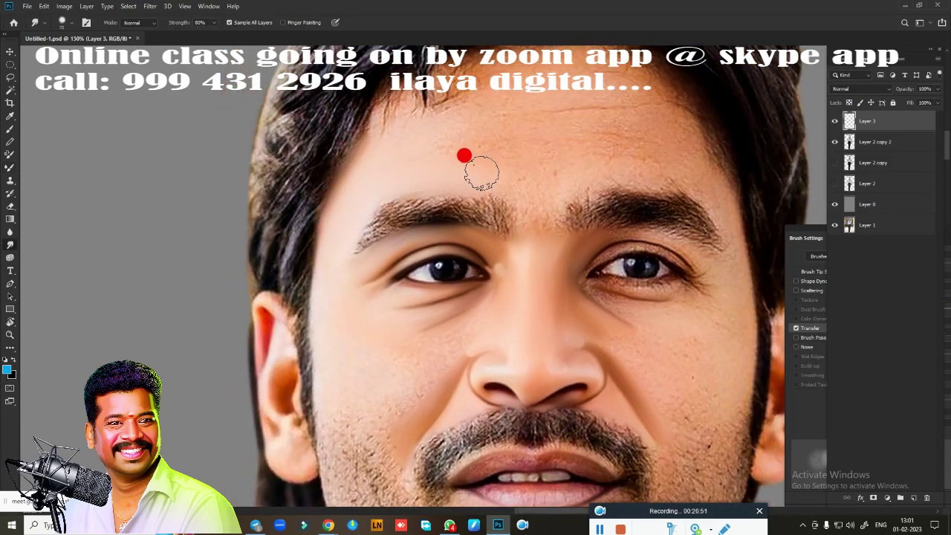
scroll(319, 397, "up", 3)
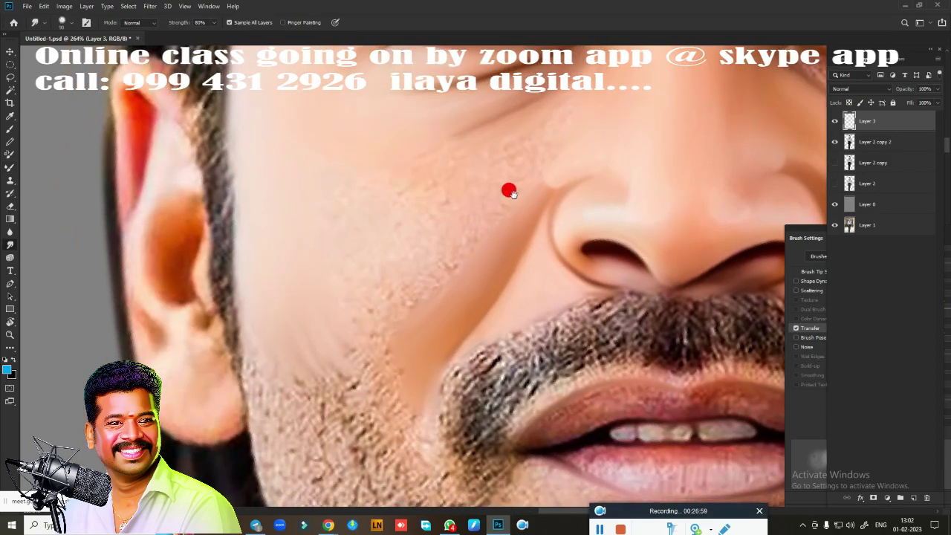
scroll(507, 189, "down", 2)
scroll(376, 221, "up", 1)
mouse_move(362, 282)
left_mouse_down()
mouse_move(361, 302)
mouse_move(291, 225)
mouse_move(310, 210)
mouse_move(354, 209)
left_mouse_up()
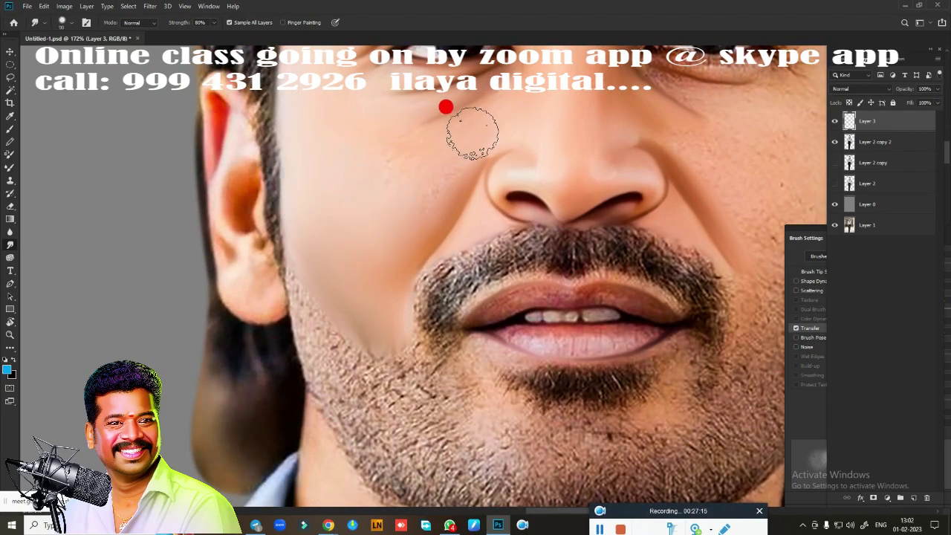
key("e")
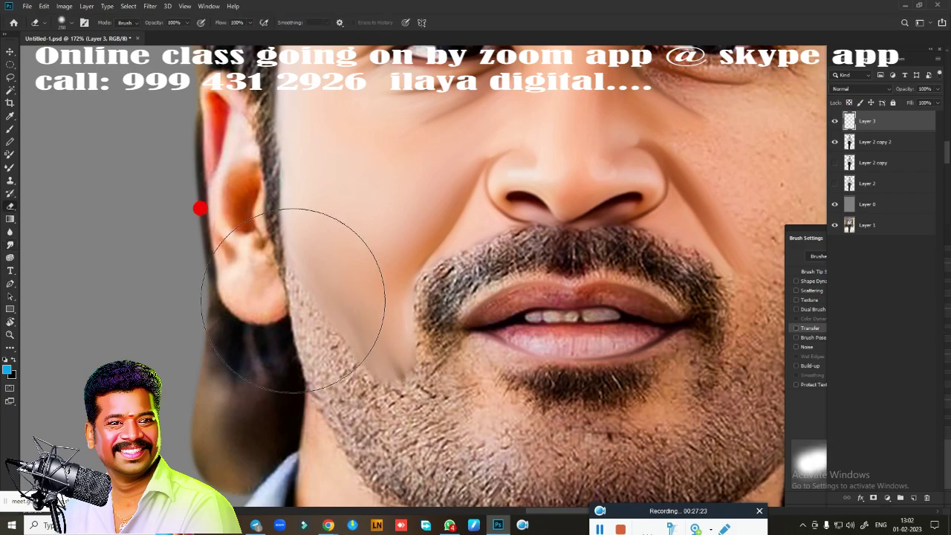
scroll(407, 367, "down", 5, "alt")
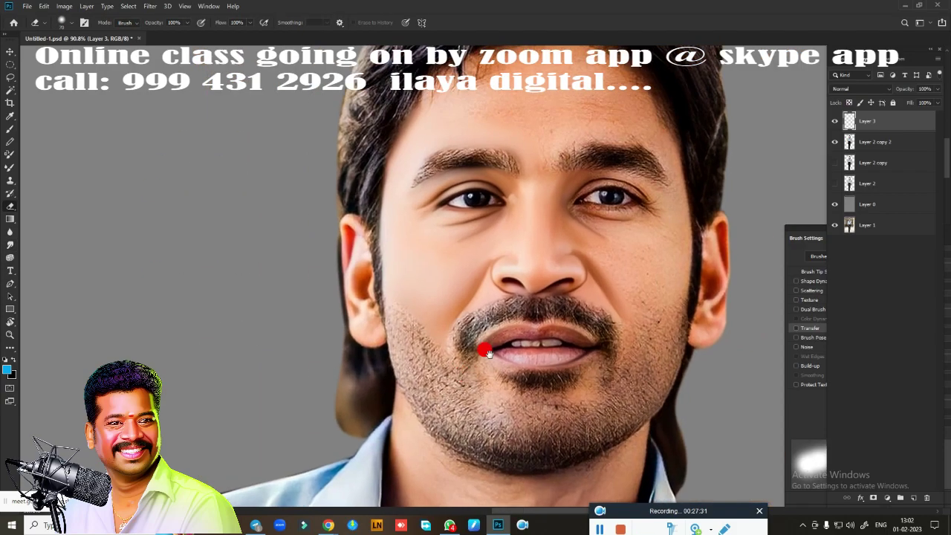
scroll(484, 344, "up", 5, "alt")
key("r")
left_click_drag(537, 283, 616, 272)
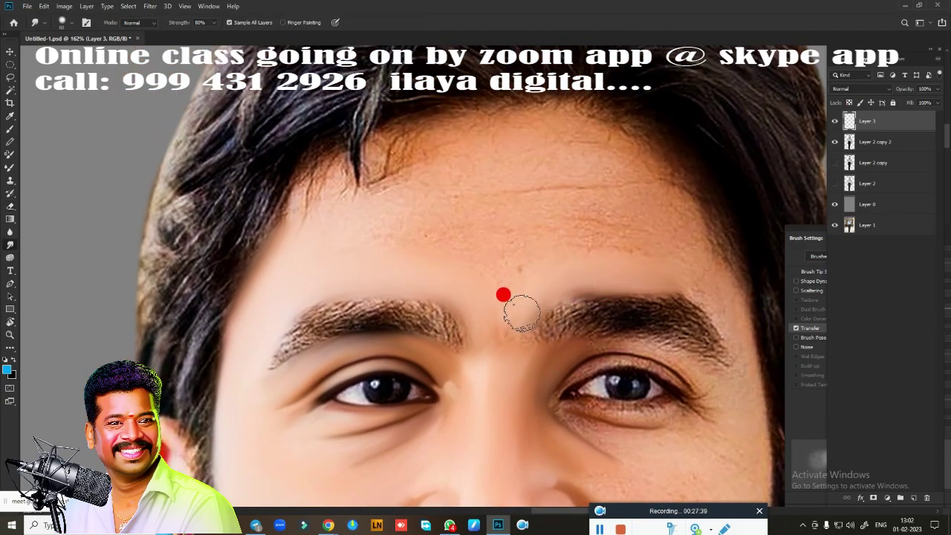
mouse_move(531, 214)
left_mouse_down()
mouse_move(495, 240)
mouse_move(577, 127)
mouse_move(696, 251)
mouse_move(706, 235)
mouse_move(436, 96)
mouse_move(382, 101)
mouse_move(251, 213)
mouse_move(298, 175)
mouse_move(354, 153)
mouse_move(308, 136)
mouse_move(278, 161)
mouse_move(488, 141)
mouse_move(572, 177)
mouse_move(587, 223)
mouse_move(387, 93)
left_mouse_up()
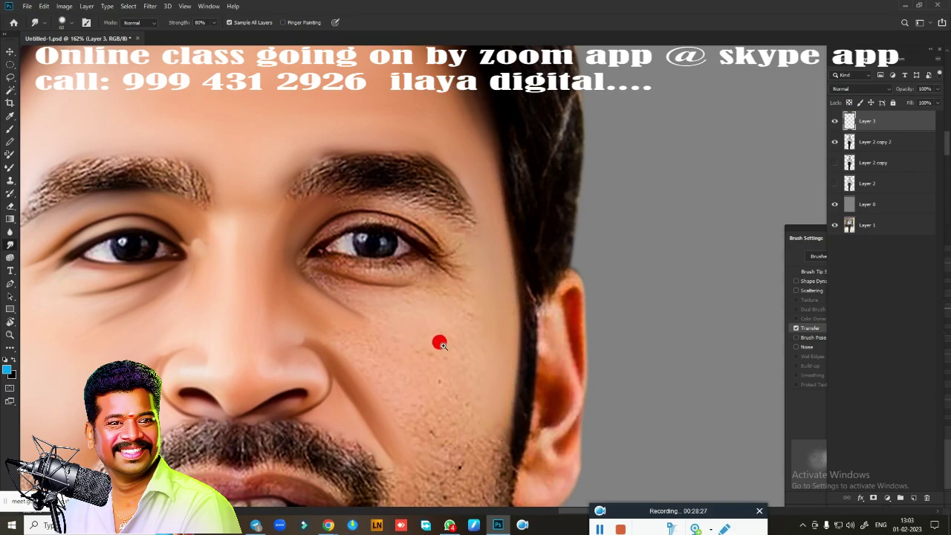
Smudge both eyebrows, tail to end, into smooth painted strands.
scroll(437, 340, "up", 5)
mouse_move(174, 208)
left_mouse_down()
mouse_move(113, 272)
mouse_move(261, 198)
left_mouse_up()
mouse_move(317, 145)
left_mouse_down()
mouse_move(362, 175)
mouse_move(476, 214)
mouse_move(509, 193)
mouse_move(508, 152)
left_mouse_up()
scroll(382, 144, "down", 5)
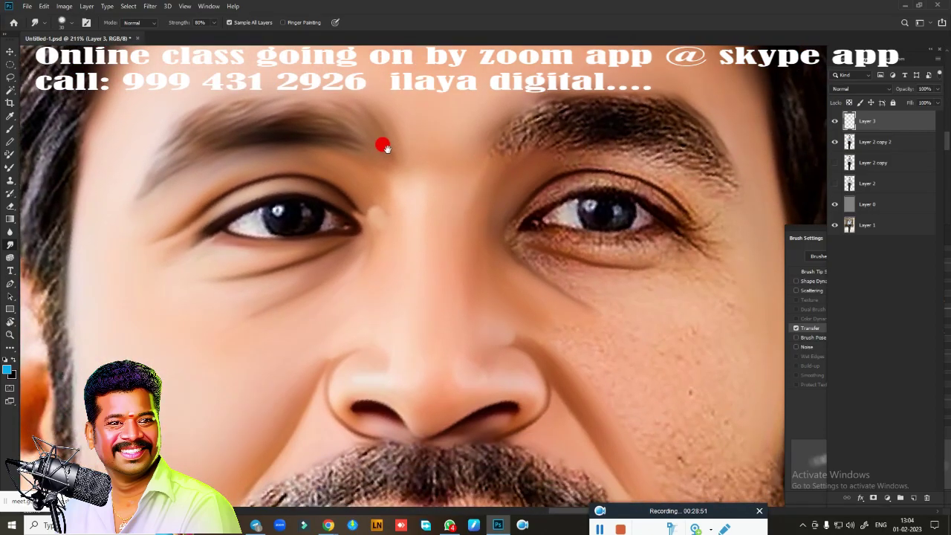
scroll(541, 289, "up", 5)
scroll(646, 250, "up", 1)
scroll(646, 250, "down", 1)
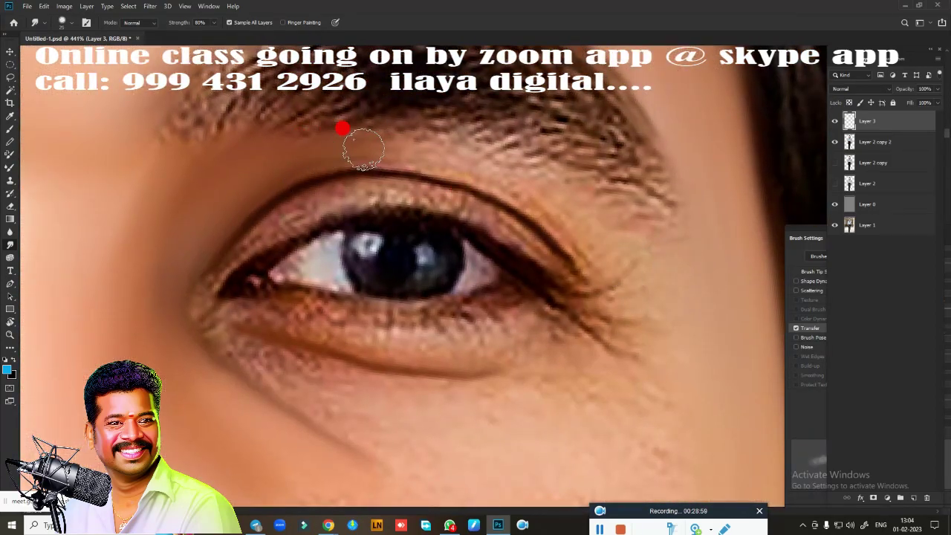
mouse_move(464, 154)
left_mouse_down()
mouse_move(592, 194)
mouse_move(391, 97)
mouse_move(469, 107)
mouse_move(503, 165)
mouse_move(528, 276)
left_mouse_up()
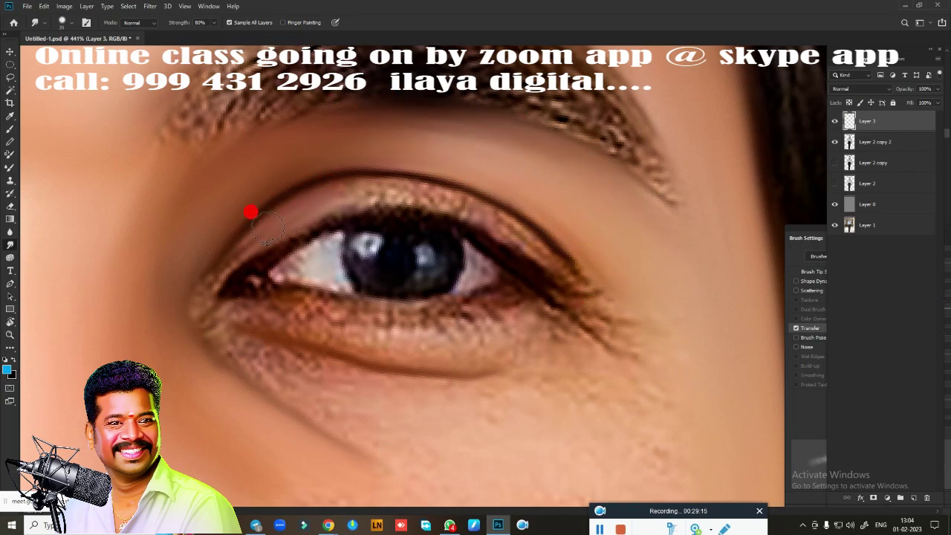
Smooth the upper-eyelid crease, under-eye skin, outer eye-corner crease and cheek toward the nose.
mouse_move(251, 213)
left_mouse_down()
mouse_move(382, 168)
mouse_move(503, 214)
mouse_move(415, 185)
mouse_move(212, 240)
left_mouse_up()
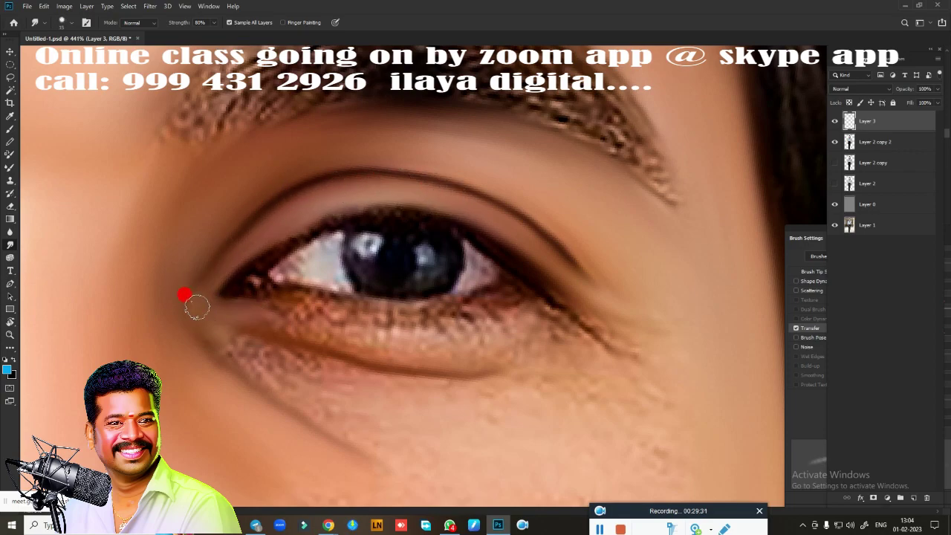
mouse_move(388, 388)
left_mouse_down()
mouse_move(282, 355)
mouse_move(297, 367)
mouse_move(269, 376)
mouse_move(324, 399)
mouse_move(261, 378)
mouse_move(513, 341)
mouse_move(285, 325)
left_mouse_up()
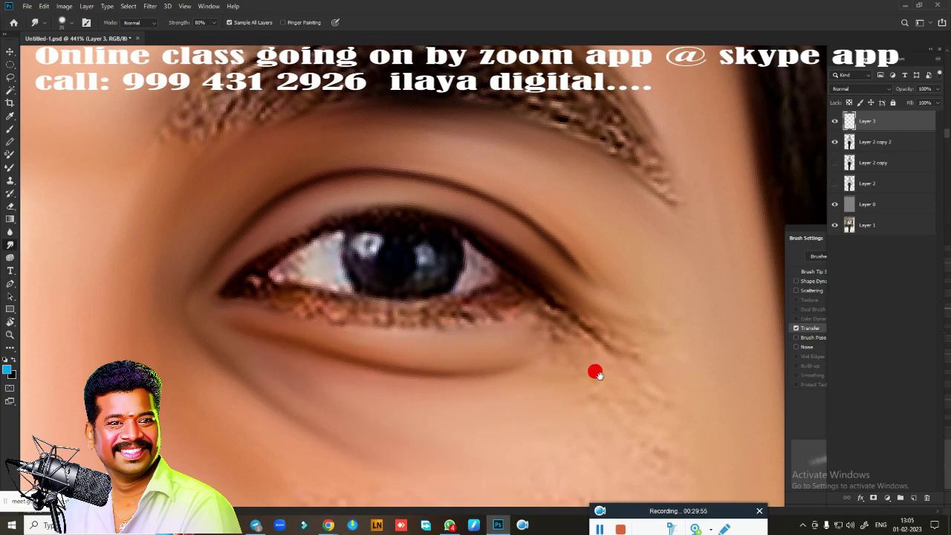
scroll(596, 373, "down", 5)
mouse_move(548, 147)
left_mouse_down()
mouse_move(616, 160)
mouse_move(644, 142)
mouse_move(641, 213)
mouse_move(662, 191)
mouse_move(580, 237)
mouse_move(510, 233)
mouse_move(552, 319)
left_mouse_up()
scroll(607, 154, "down", 2)
scroll(607, 154, "down", 3)
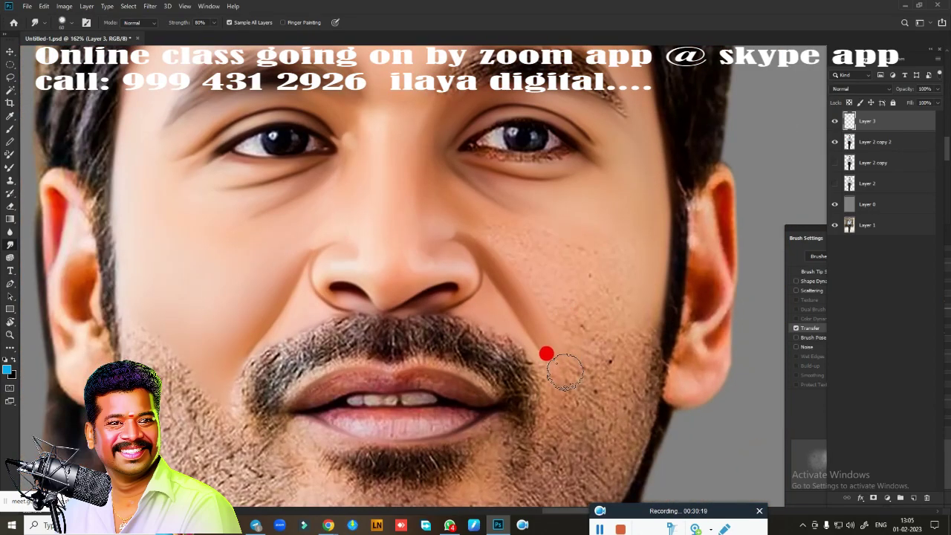
mouse_move(583, 288)
left_mouse_down()
mouse_move(545, 276)
mouse_move(524, 287)
mouse_move(473, 215)
left_mouse_up()
scroll(576, 346, "up", 2)
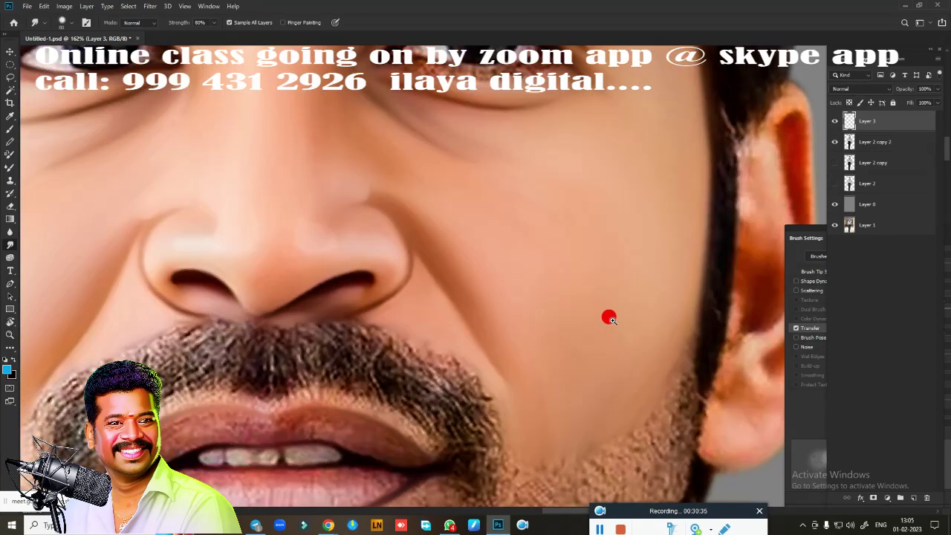
scroll(609, 317, "up", 2)
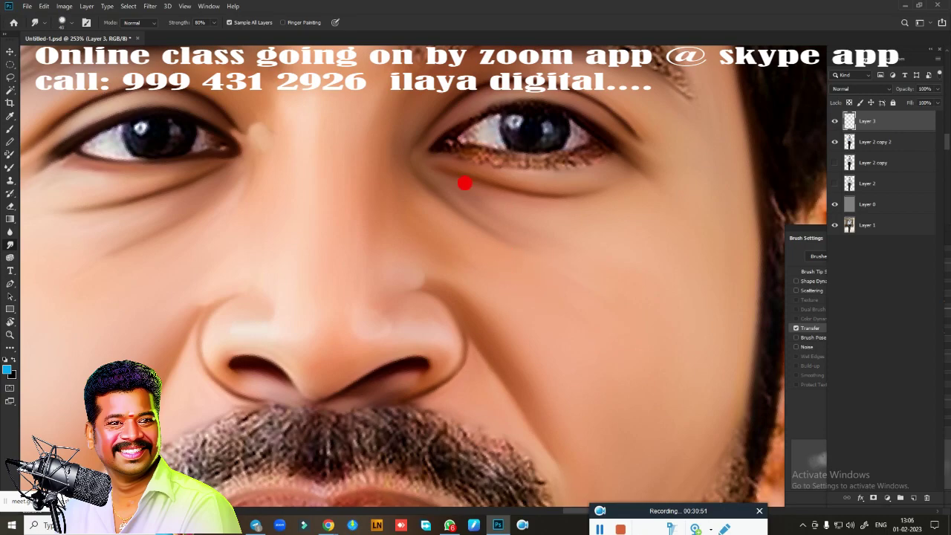
mouse_move(464, 188)
left_mouse_down()
mouse_move(590, 229)
mouse_move(389, 198)
mouse_move(304, 216)
mouse_move(275, 306)
left_mouse_up()
Smudge the eyebrow's left and middle again and blend the lower lashes into a smooth shade.
scroll(587, 268, "down", 3)
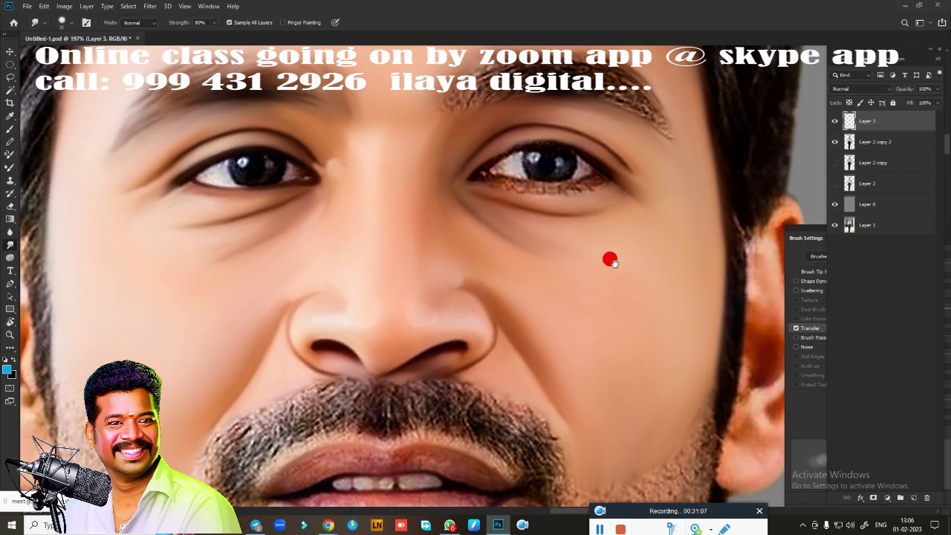
scroll(573, 301, "up", 2)
scroll(572, 301, "up", 3)
mouse_move(288, 147)
left_mouse_down()
mouse_move(335, 129)
mouse_move(305, 157)
mouse_move(578, 131)
mouse_move(541, 149)
mouse_move(658, 230)
mouse_move(527, 168)
mouse_move(573, 183)
mouse_move(662, 186)
left_mouse_up()
scroll(662, 187, "down", 3)
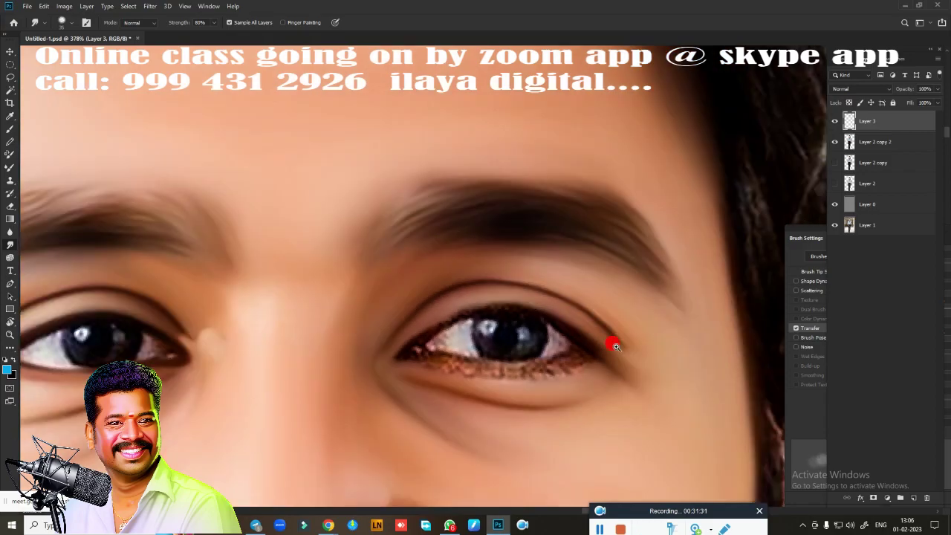
scroll(612, 339, "up", 5)
scroll(595, 185, "down", 2)
mouse_move(615, 214)
left_mouse_down()
mouse_move(584, 227)
mouse_move(435, 229)
mouse_move(523, 233)
mouse_move(618, 212)
mouse_move(534, 233)
left_mouse_up()
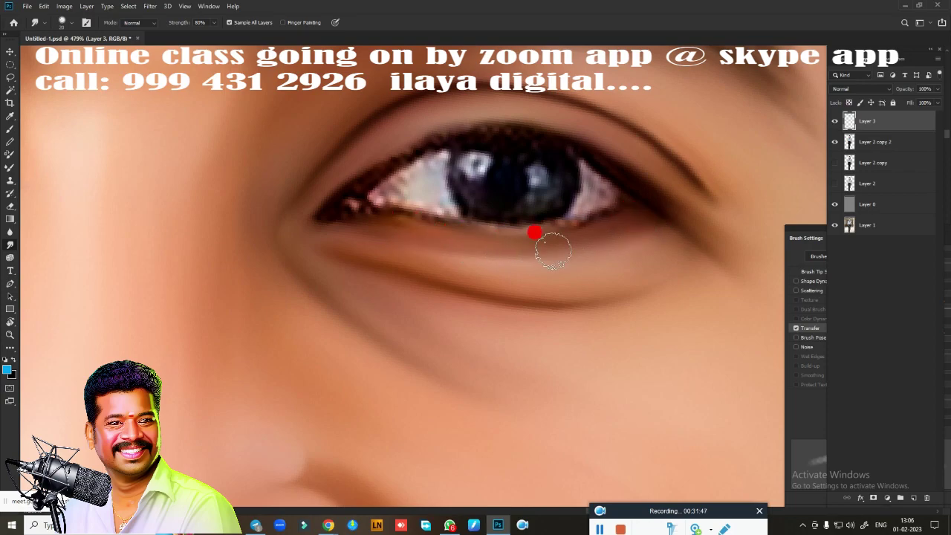
With the Mixer Brush, darken the lash lines and brighten the lower lid and eye white.
key("b")
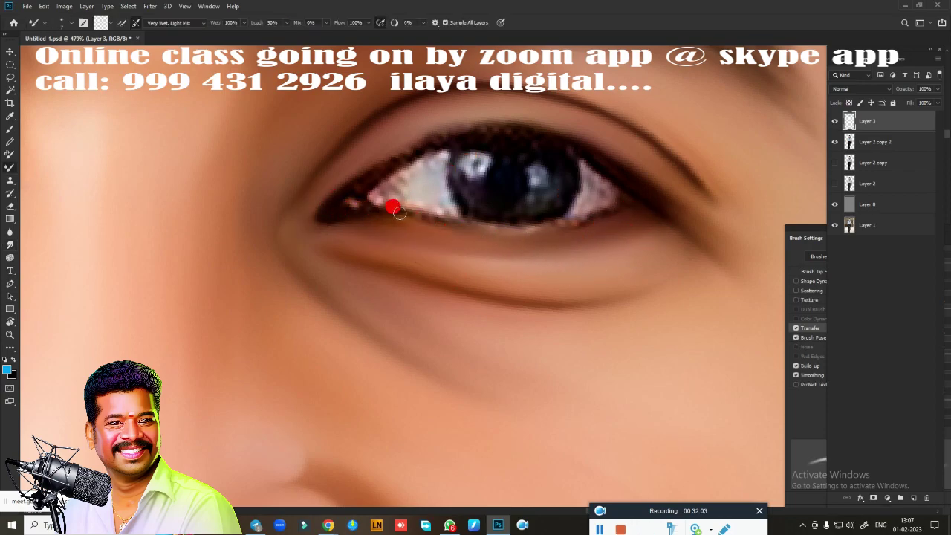
mouse_move(334, 211)
left_mouse_down()
mouse_move(476, 219)
mouse_move(624, 199)
mouse_move(518, 231)
left_mouse_up()
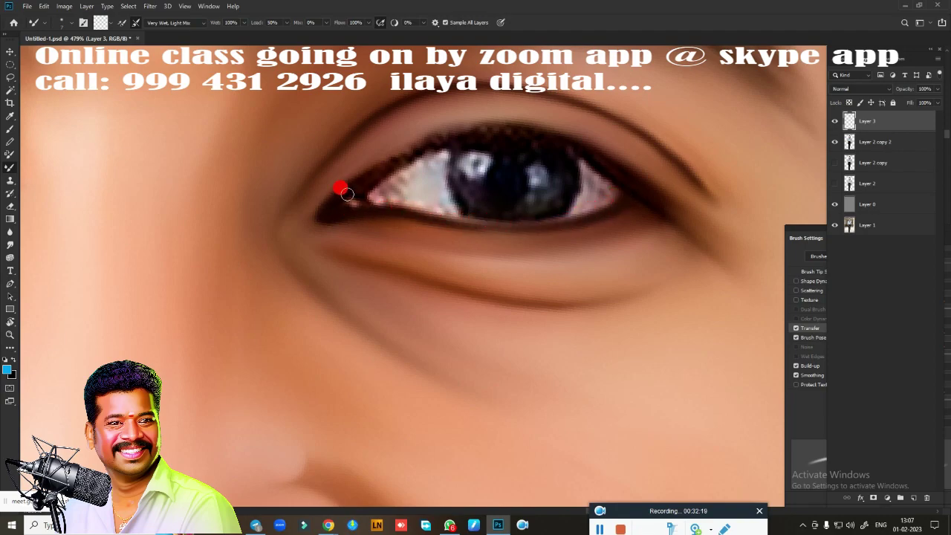
left_click_drag(379, 167, 444, 140)
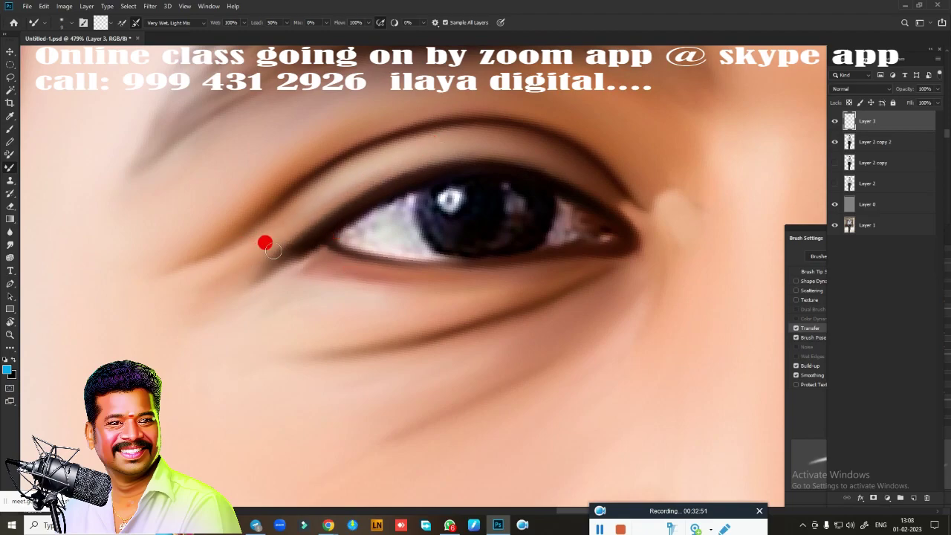
left_click_drag(386, 259, 468, 261)
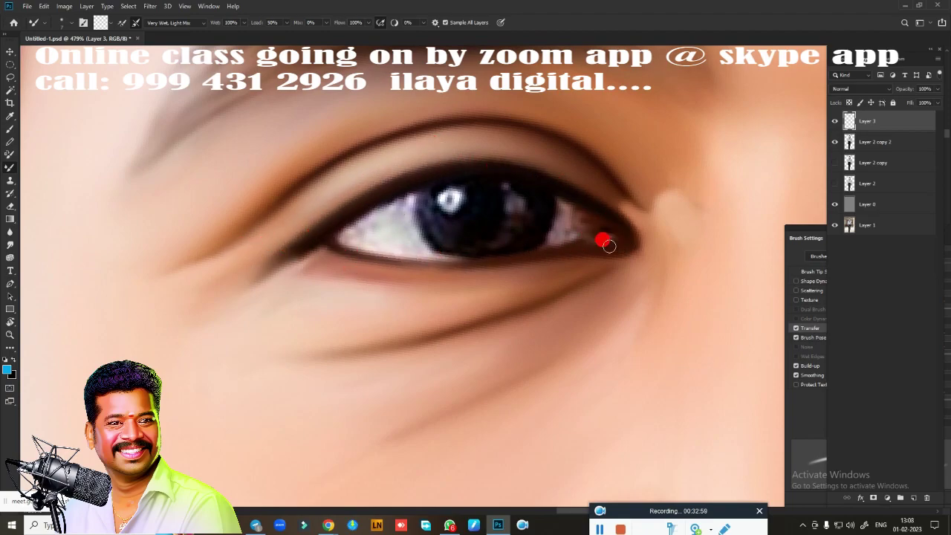
left_click(9, 64)
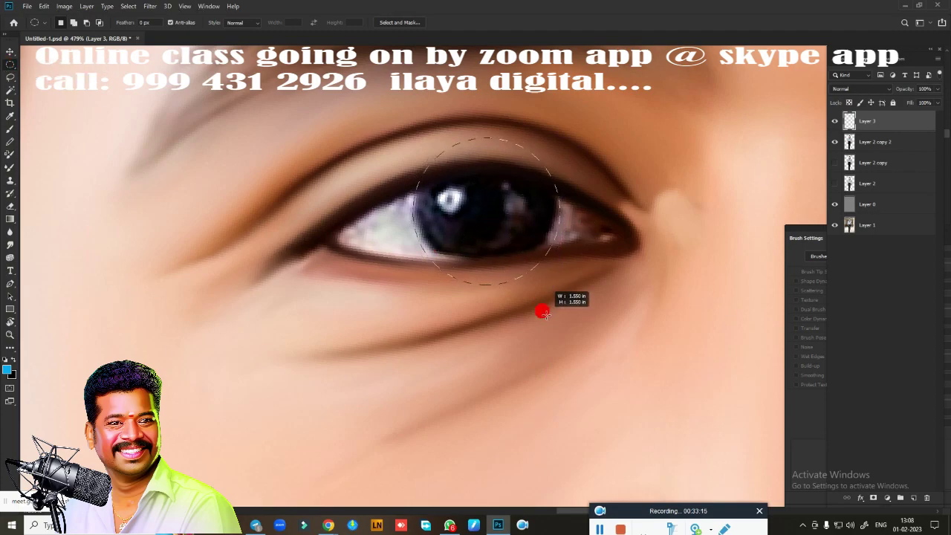
Select a circle around the iris, smudge it into a dark pupil and add a new layer.
mouse_move(539, 199)
left_mouse_down()
mouse_move(495, 209)
mouse_move(492, 219)
mouse_move(499, 195)
mouse_move(471, 201)
mouse_move(480, 214)
mouse_move(410, 205)
mouse_move(429, 243)
mouse_move(440, 174)
left_mouse_up()
key("r")
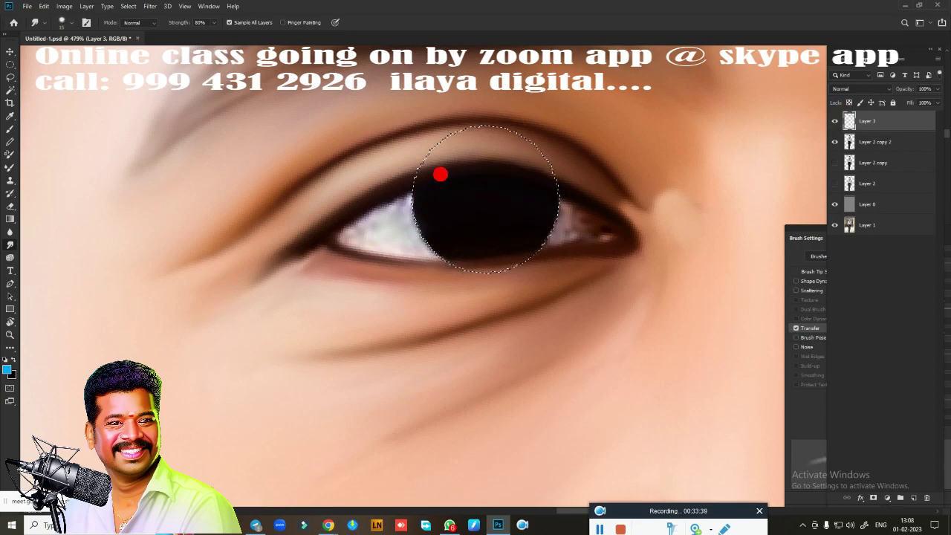
left_click(912, 498)
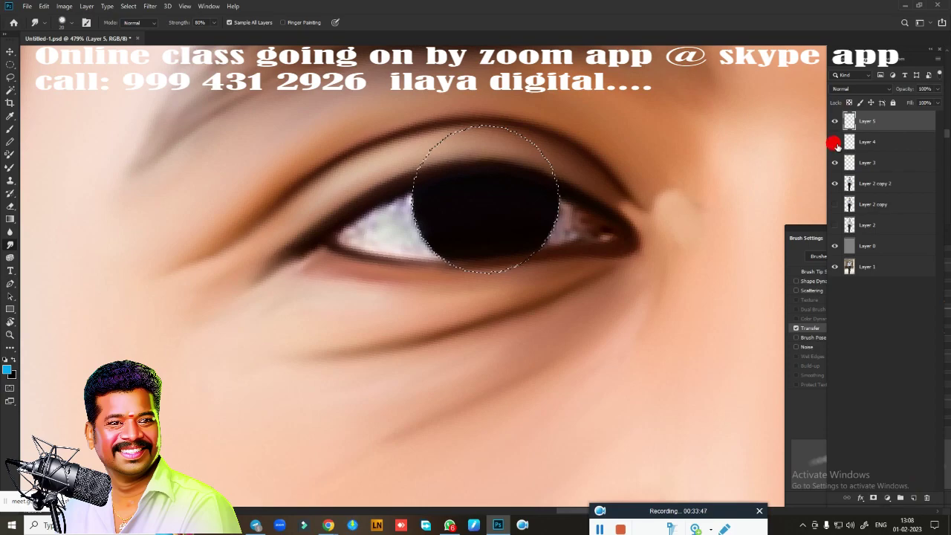
Toggle the smudged eye layer to compare, turn on Layer 4, and make Layer 5 active.
left_click(835, 162)
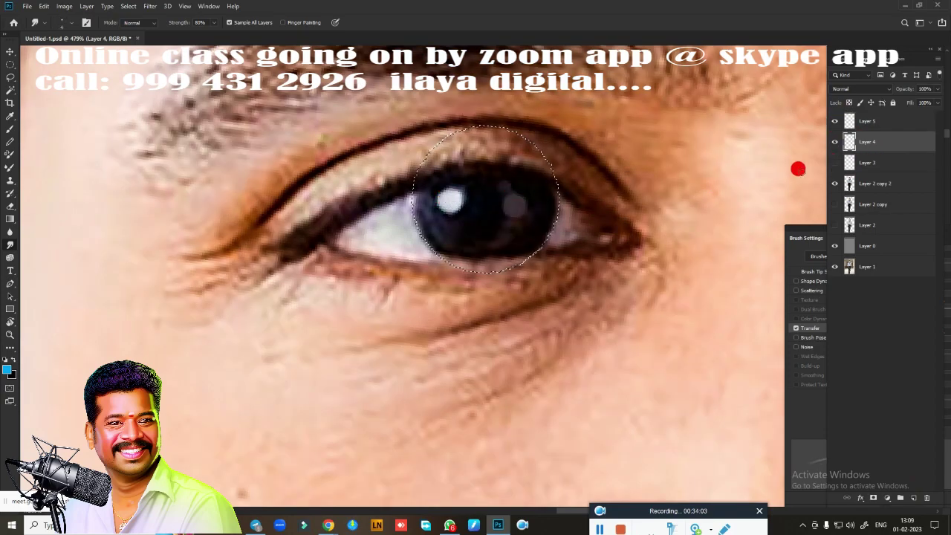
left_click(834, 162)
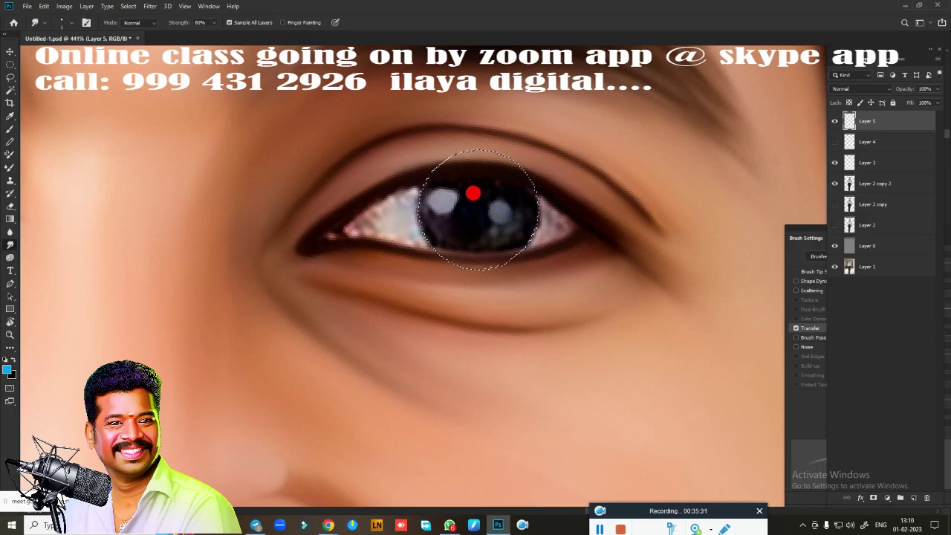
left_click(834, 144)
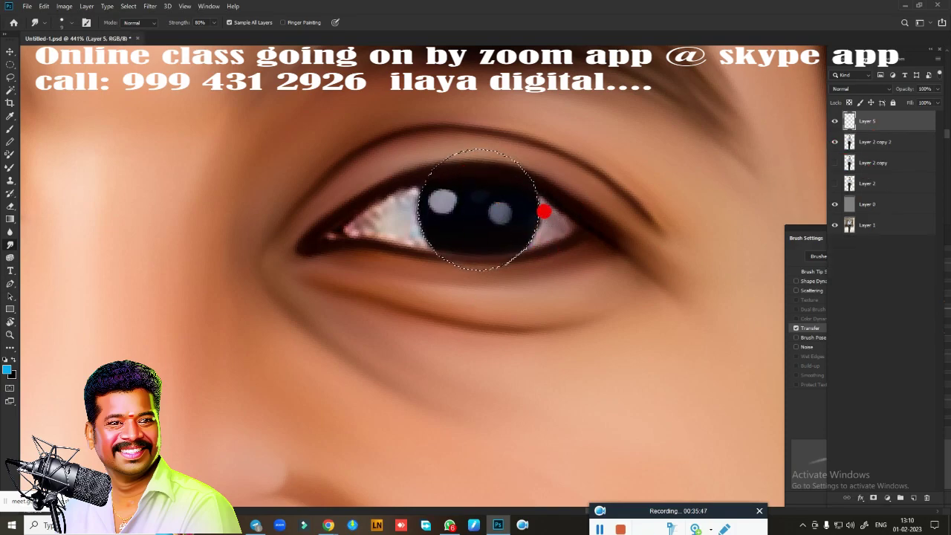
left_click(885, 163, "shift")
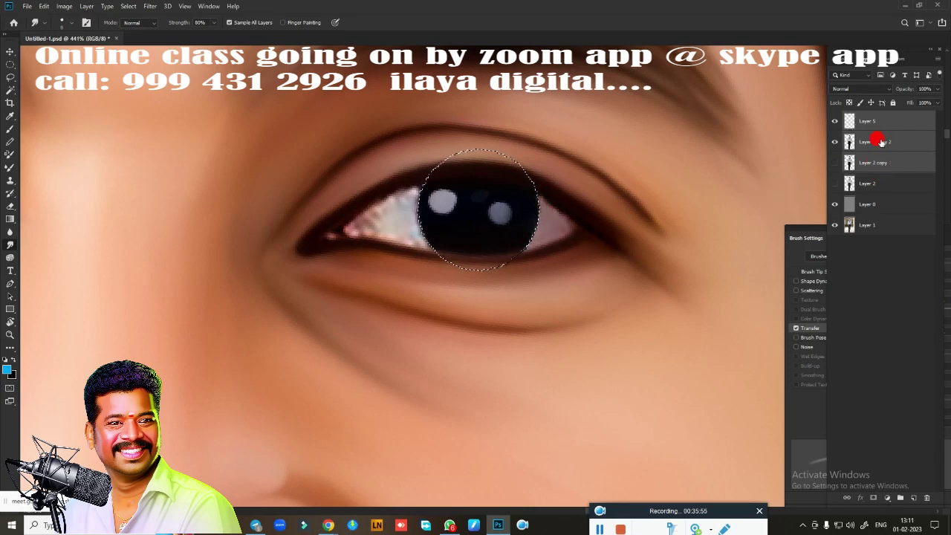
left_click(886, 126)
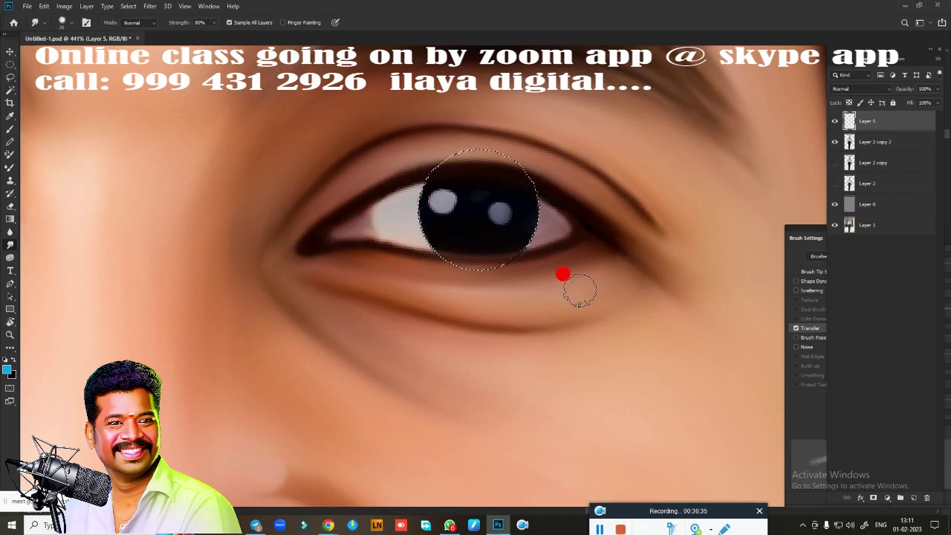
Smudge the hair and skin at the ear top, inner ear details and orange ear shading.
scroll(527, 312, "down", 5)
scroll(572, 283, "up", 3)
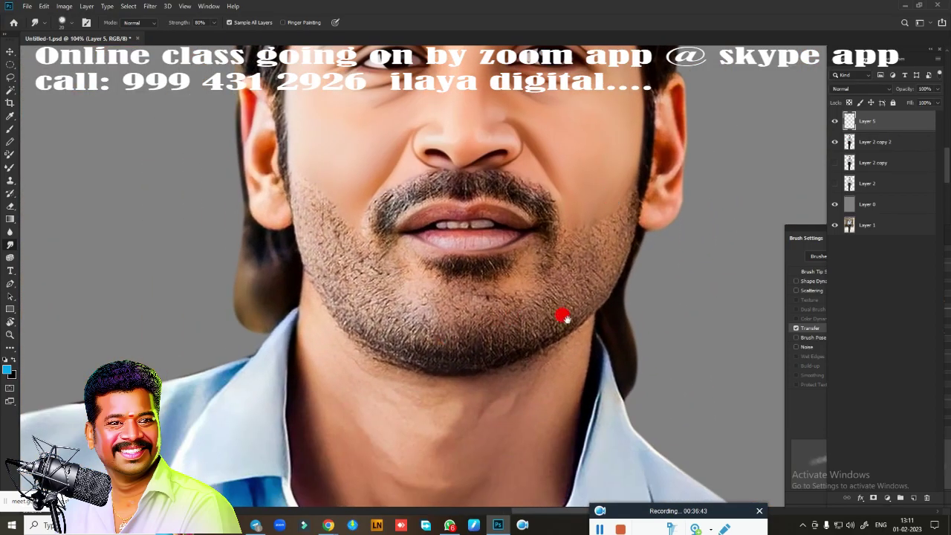
scroll(614, 230, "up", 3)
mouse_move(516, 192)
left_mouse_down()
mouse_move(524, 215)
mouse_move(533, 185)
mouse_move(503, 240)
left_mouse_up()
mouse_move(494, 314)
left_mouse_down()
mouse_move(525, 255)
mouse_move(531, 383)
mouse_move(506, 345)
mouse_move(544, 422)
left_mouse_up()
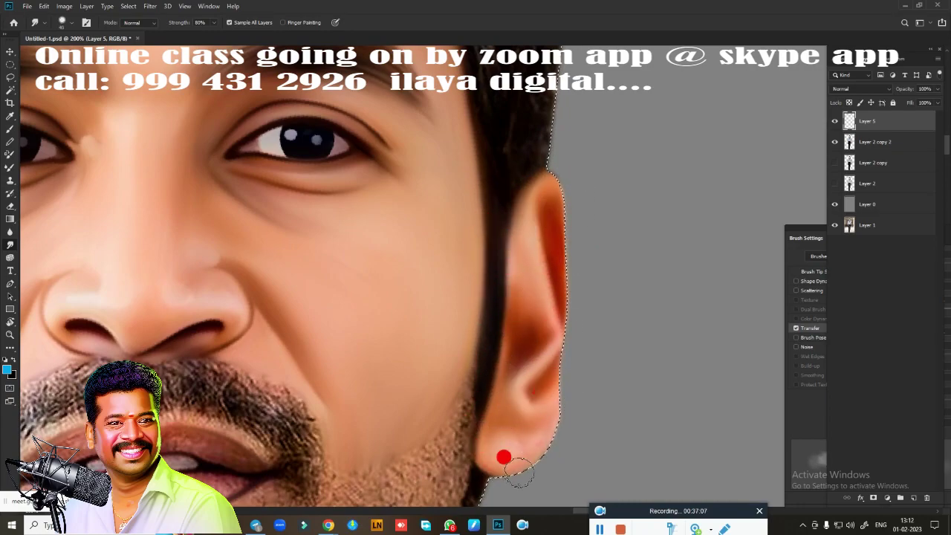
left_click_drag(518, 469, 651, 221)
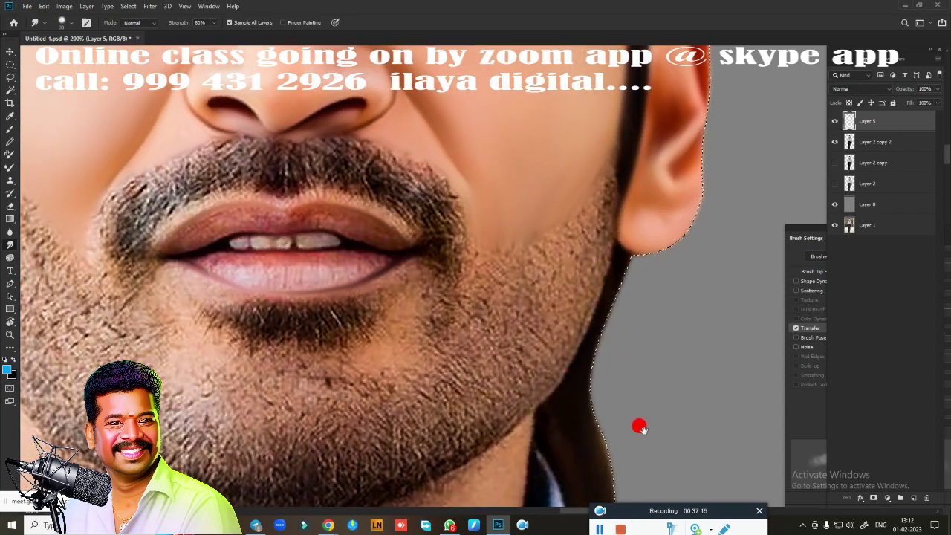
mouse_move(641, 428)
left_mouse_down()
mouse_move(494, 163)
mouse_move(629, 293)
mouse_move(517, 293)
mouse_move(483, 240)
mouse_move(448, 229)
mouse_move(527, 278)
mouse_move(471, 432)
mouse_move(446, 301)
mouse_move(439, 330)
mouse_move(456, 283)
mouse_move(386, 349)
left_mouse_up()
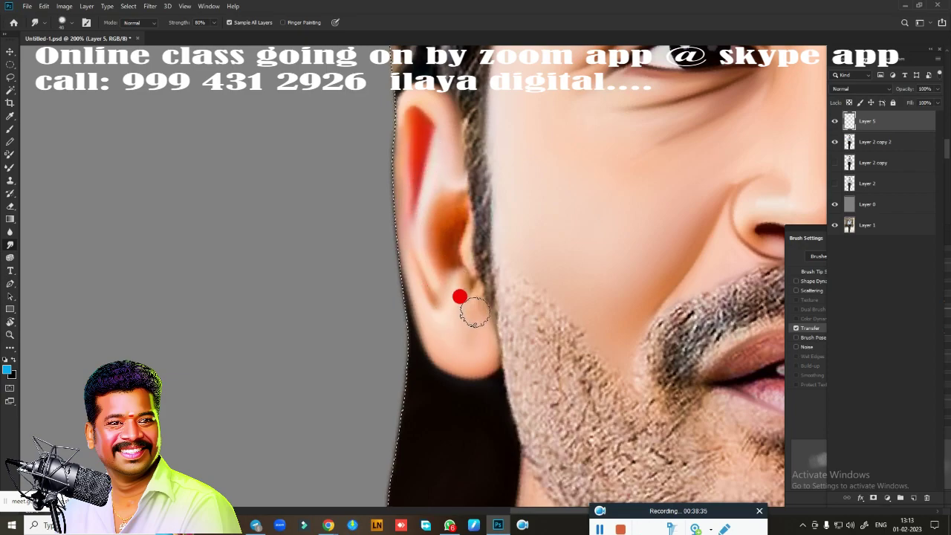
left_click_drag(474, 313, 452, 293)
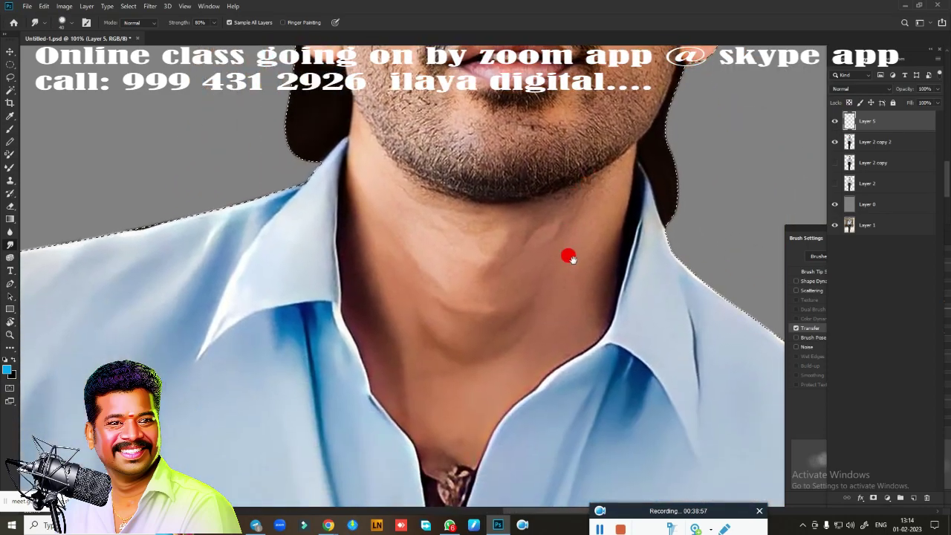
Smooth the neck contours, jaw shadow and dark neck shading beside the collar.
mouse_move(568, 257)
left_mouse_down()
mouse_move(600, 166)
mouse_move(578, 208)
left_mouse_up()
mouse_move(537, 334)
left_mouse_down()
mouse_move(475, 304)
mouse_move(389, 218)
mouse_move(488, 238)
mouse_move(391, 176)
mouse_move(533, 190)
left_mouse_up()
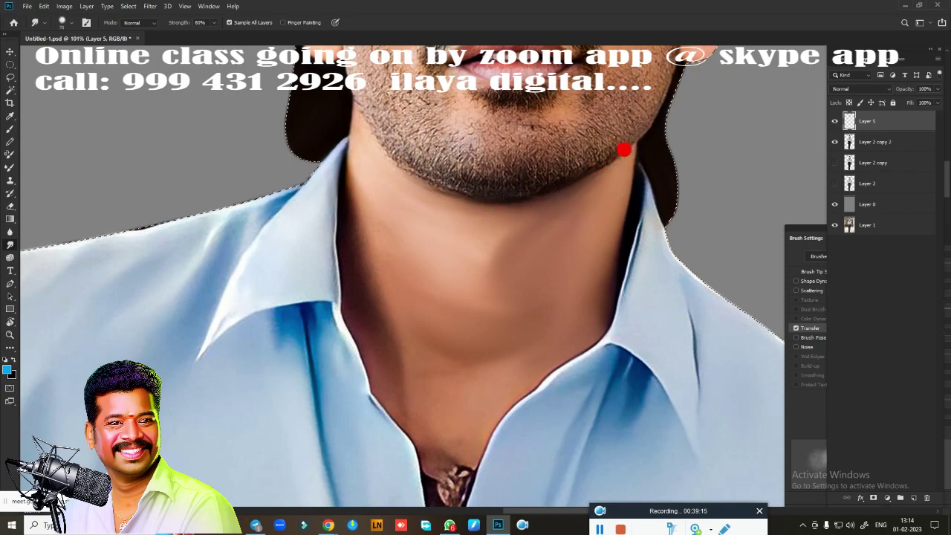
left_click_drag(636, 162, 590, 188)
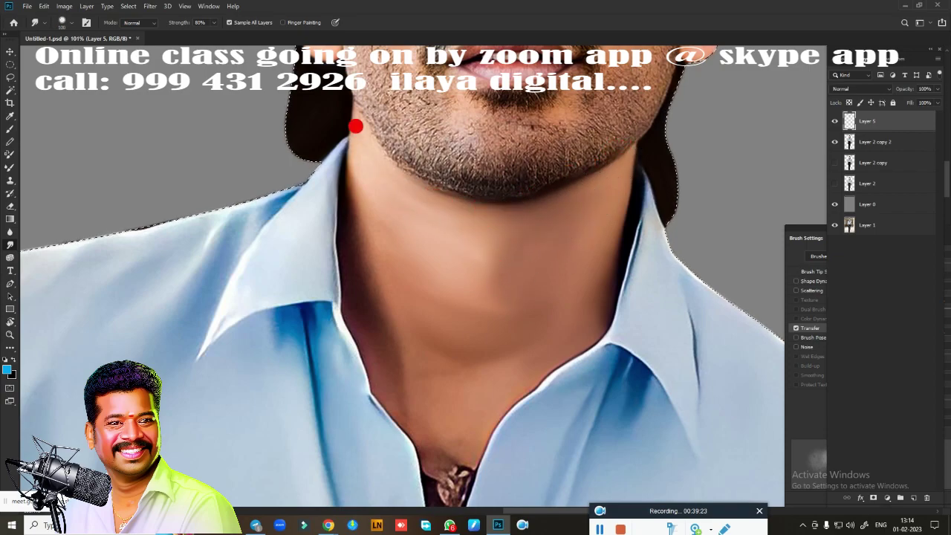
left_click_drag(338, 198, 380, 388)
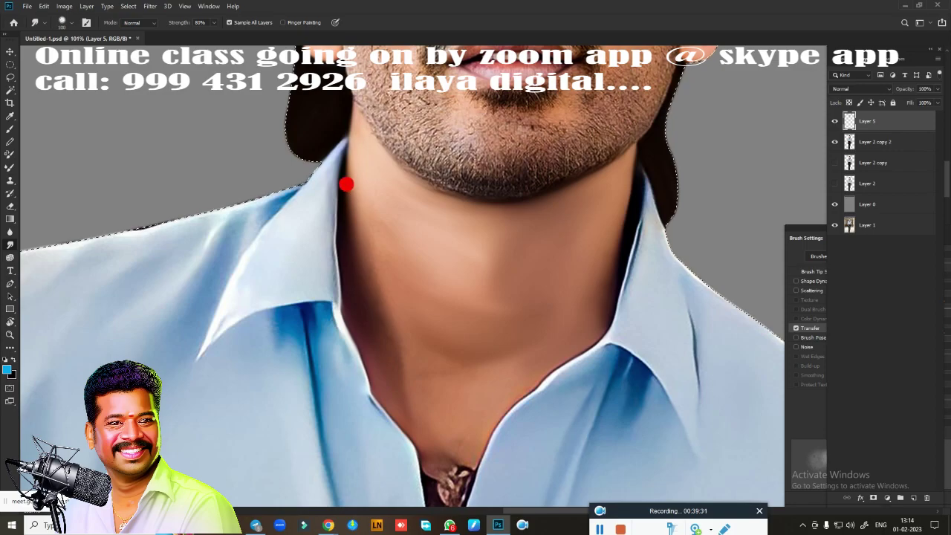
left_click_drag(441, 367, 560, 162)
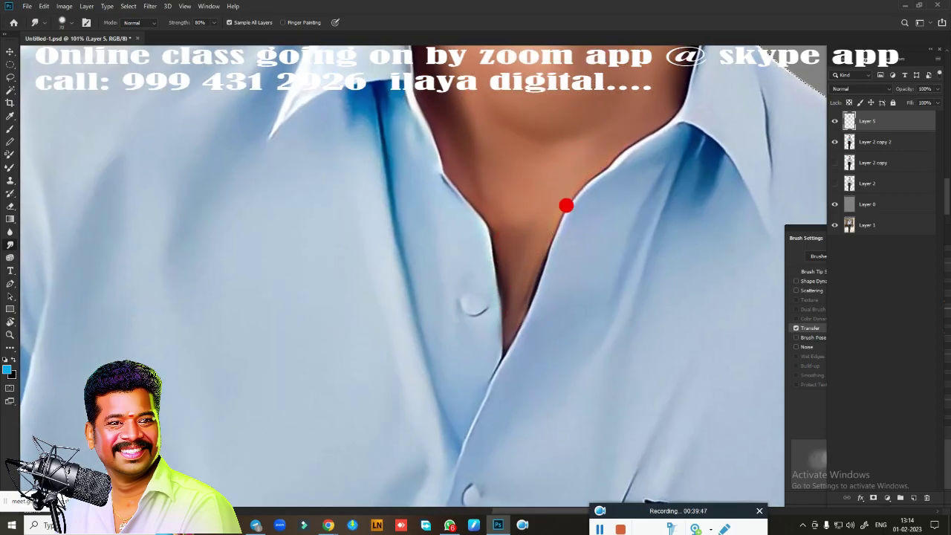
left_click_drag(565, 203, 465, 315)
Smudge the upper lip corner and the lower lip texture smooth.
scroll(464, 316, "up", 5)
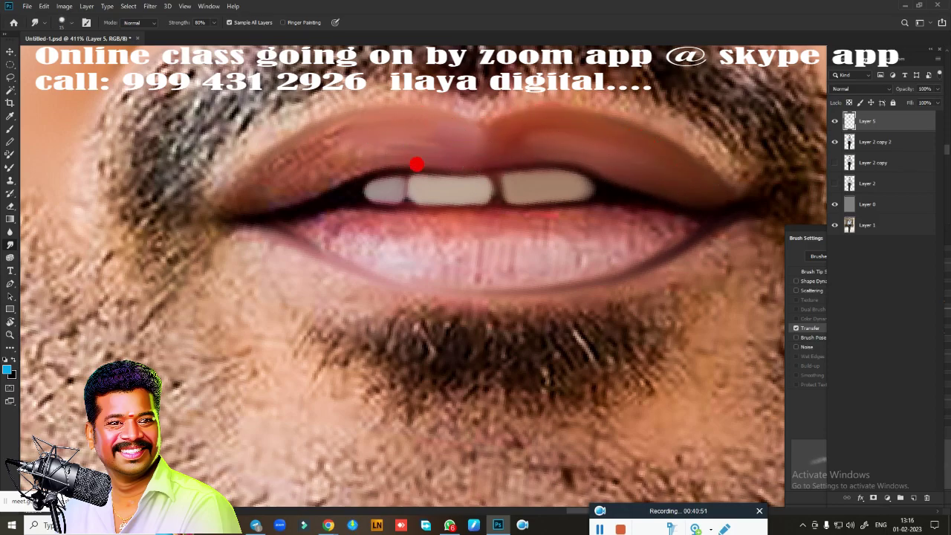
left_click_drag(342, 134, 311, 182)
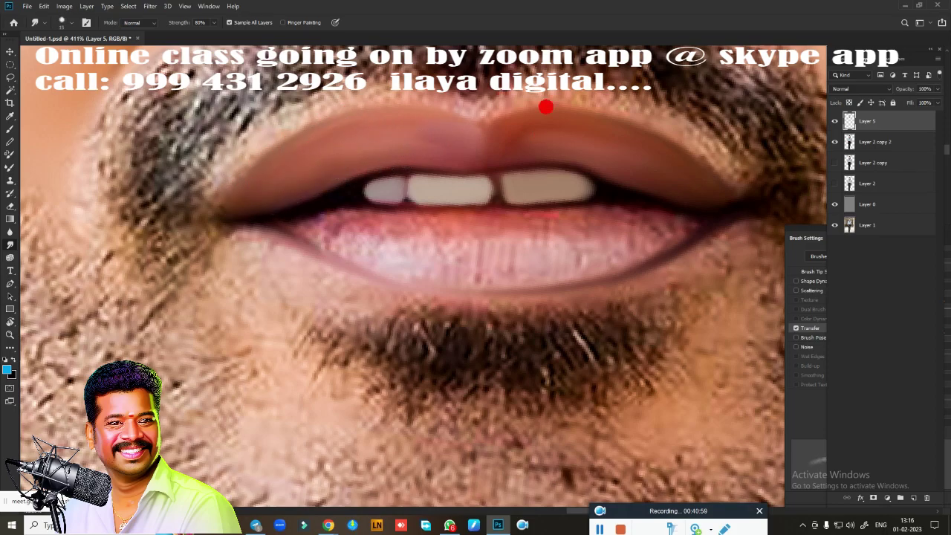
left_click_drag(530, 199, 665, 221)
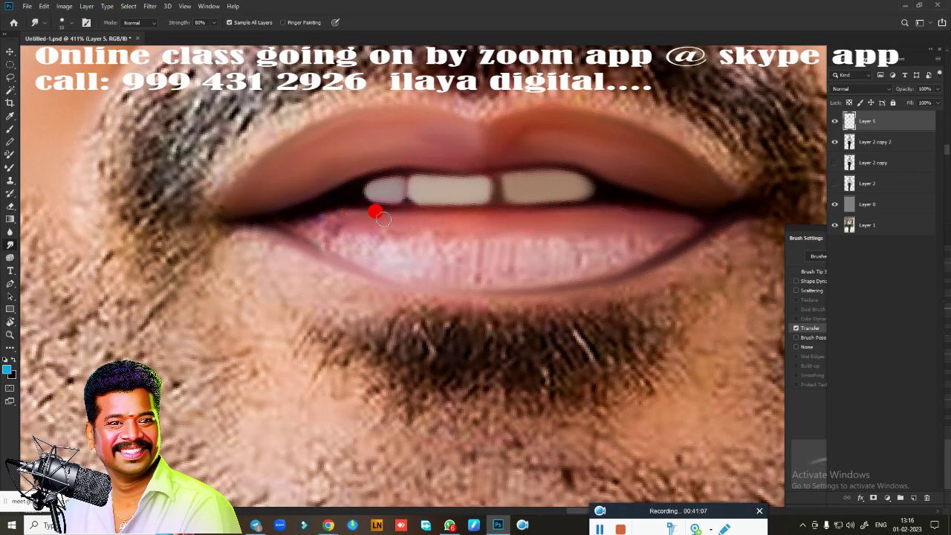
mouse_move(356, 201)
left_mouse_down()
mouse_move(365, 255)
mouse_move(560, 255)
left_mouse_up()
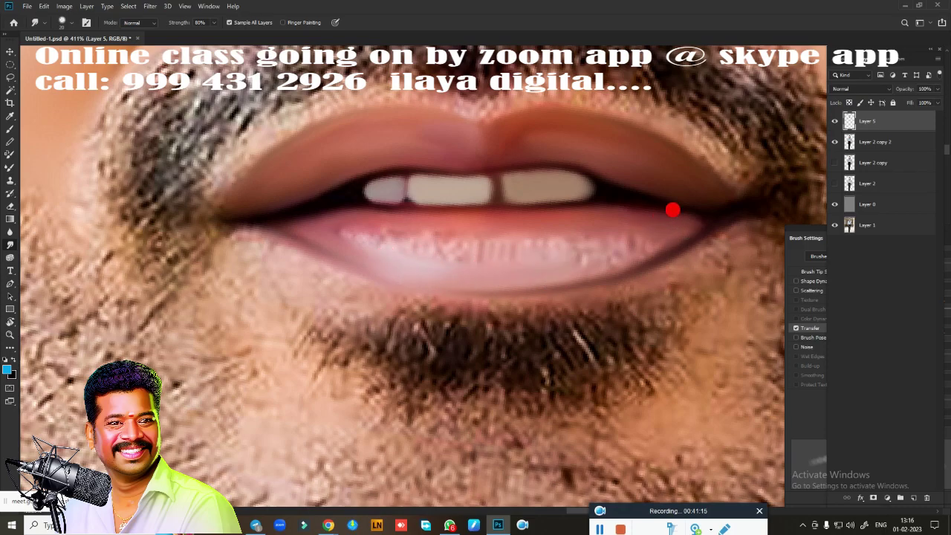
mouse_move(607, 214)
left_mouse_down()
mouse_move(617, 260)
mouse_move(559, 274)
mouse_move(658, 240)
mouse_move(574, 273)
mouse_move(572, 247)
left_mouse_up()
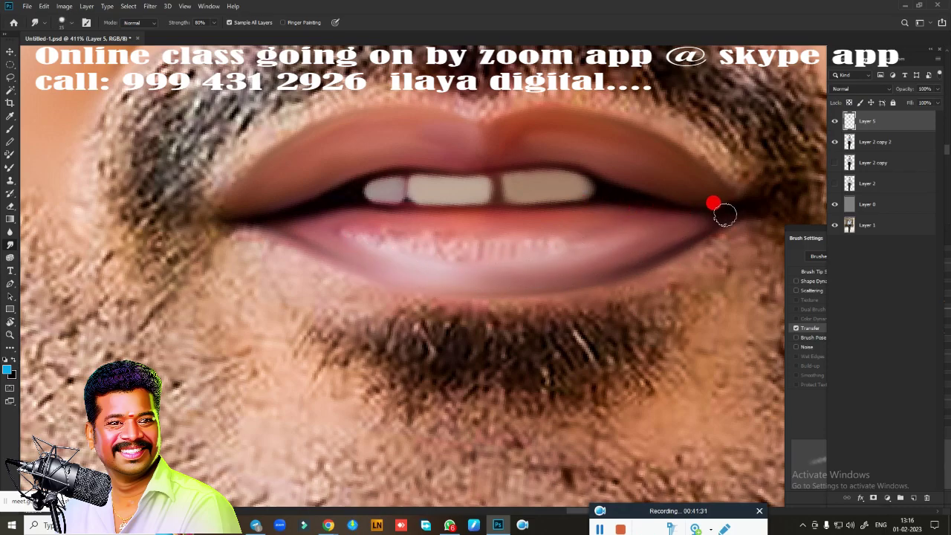
left_click_drag(724, 215, 556, 247)
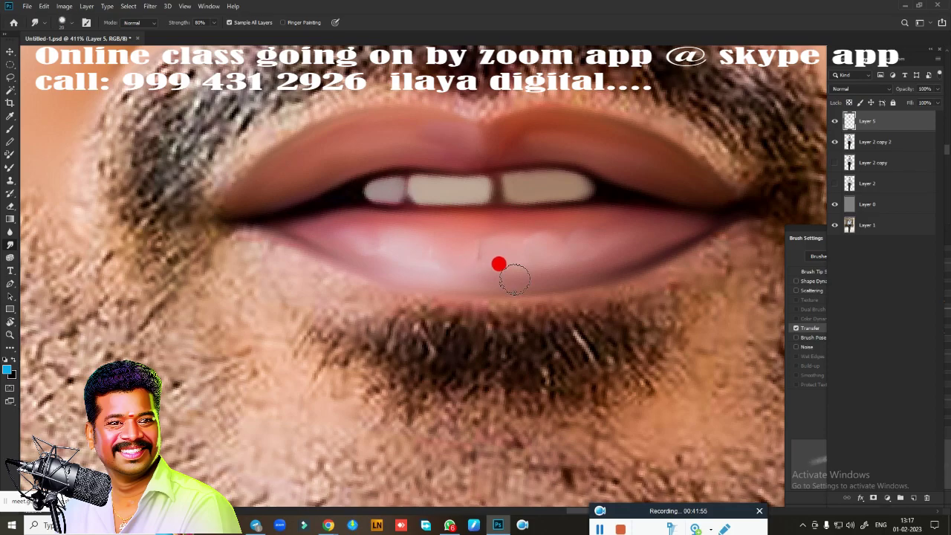
left_click_drag(499, 264, 560, 226)
Soften the left lip corner and smooth the beard below both lip corners.
scroll(520, 267, "down", 5)
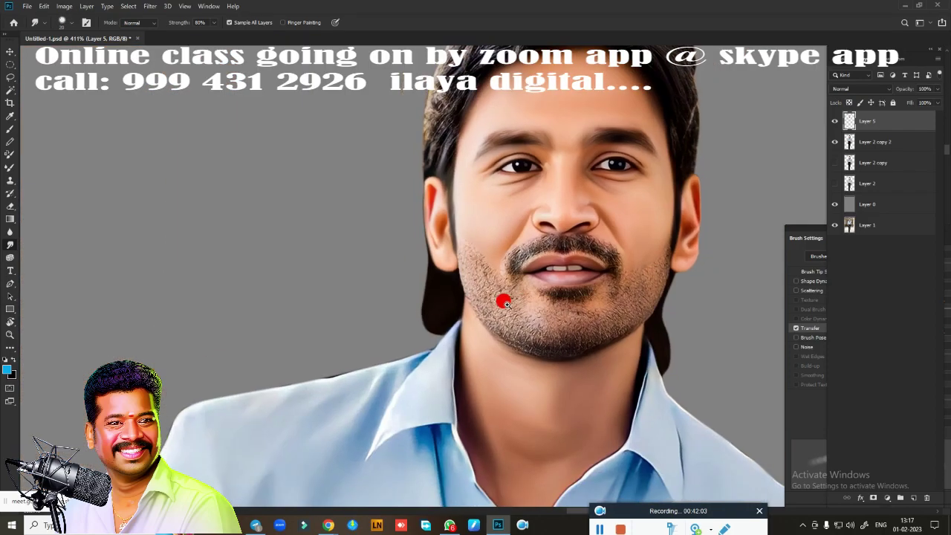
scroll(590, 302, "up", 6)
scroll(351, 199, "down", 1)
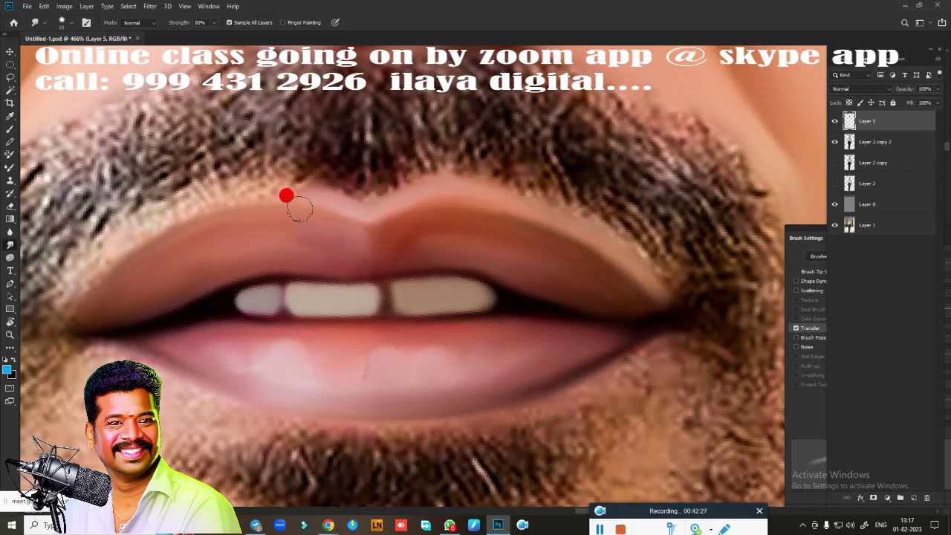
left_click_drag(149, 210, 64, 293)
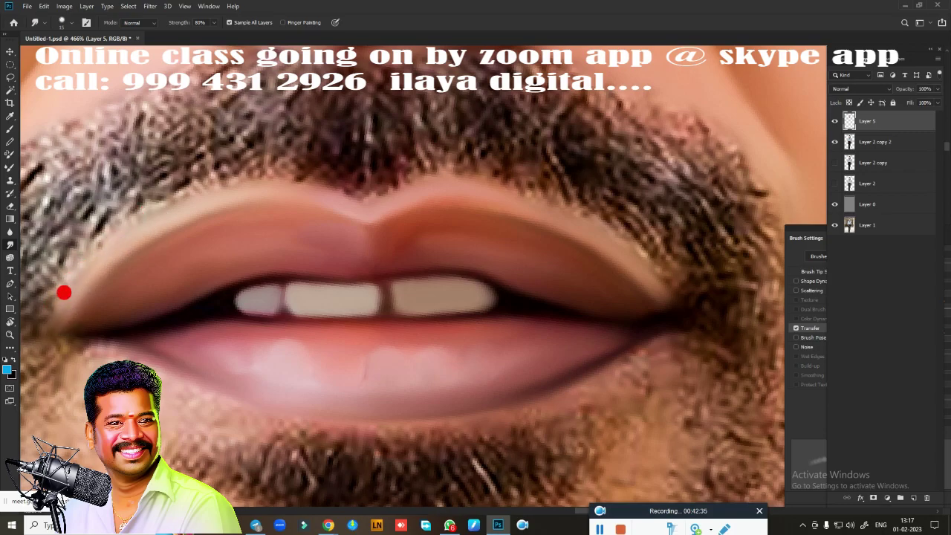
scroll(323, 199, "down", 2)
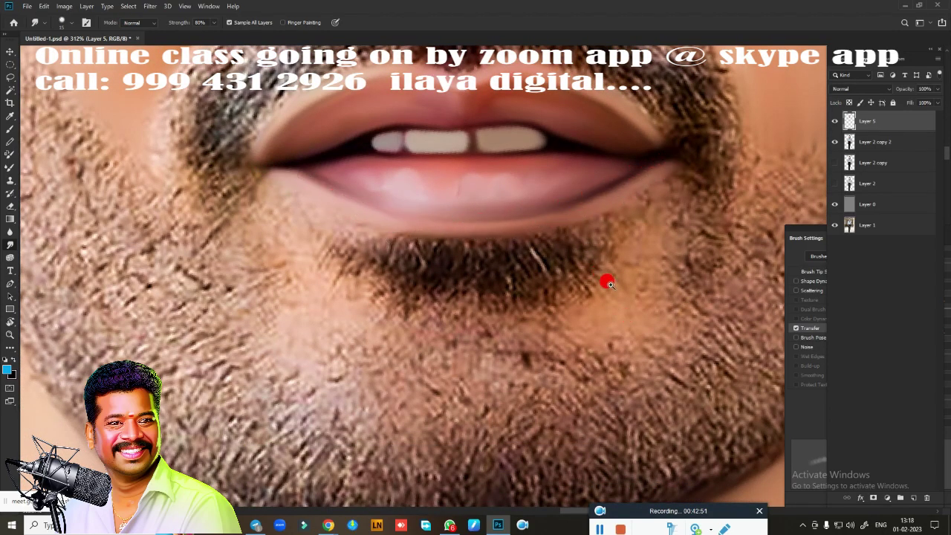
scroll(608, 283, "down", 1)
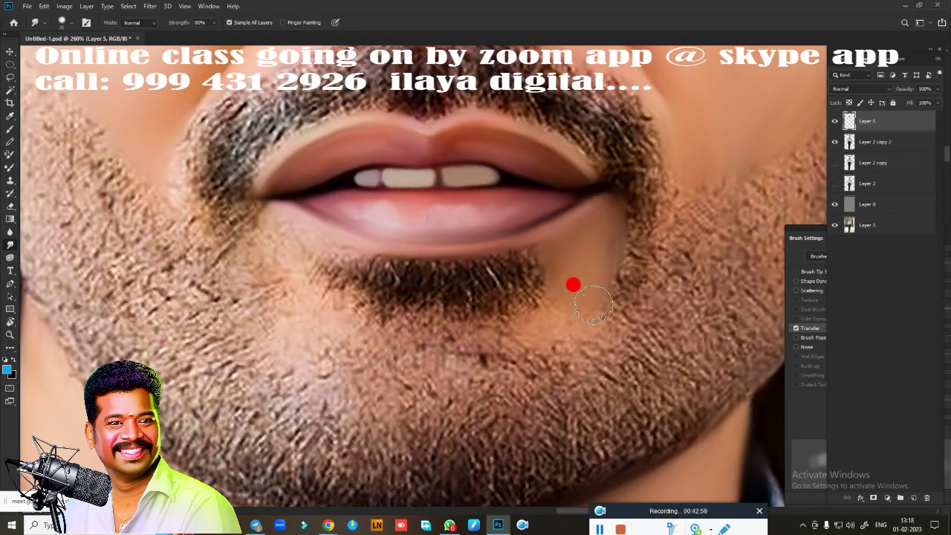
left_click_drag(594, 197, 573, 342)
mouse_move(259, 216)
left_mouse_down()
mouse_move(280, 291)
mouse_move(310, 286)
mouse_move(282, 278)
mouse_move(324, 351)
left_mouse_up()
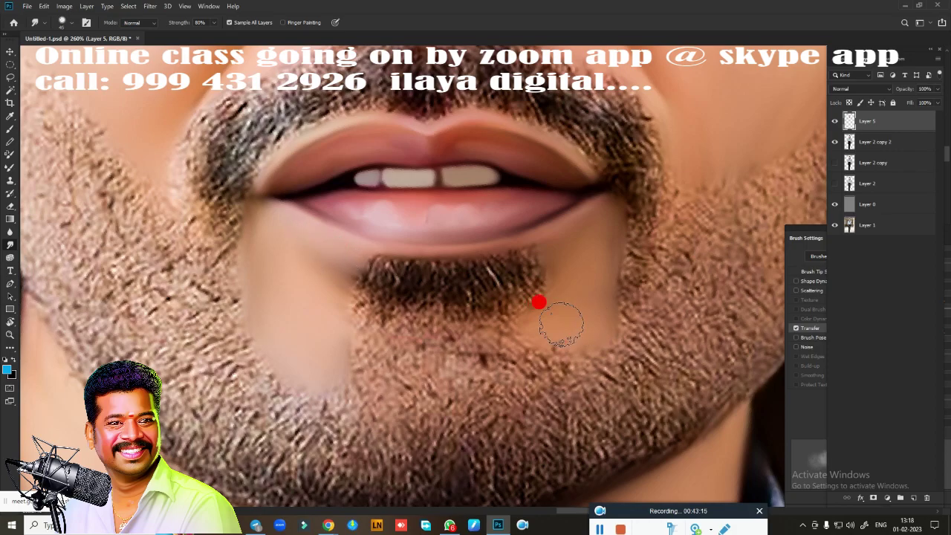
Erase some smudging, then streak the right half of the mustache down to the mouth corner.
key("e")
scroll(623, 362, "down", 3)
scroll(595, 357, "up", 2)
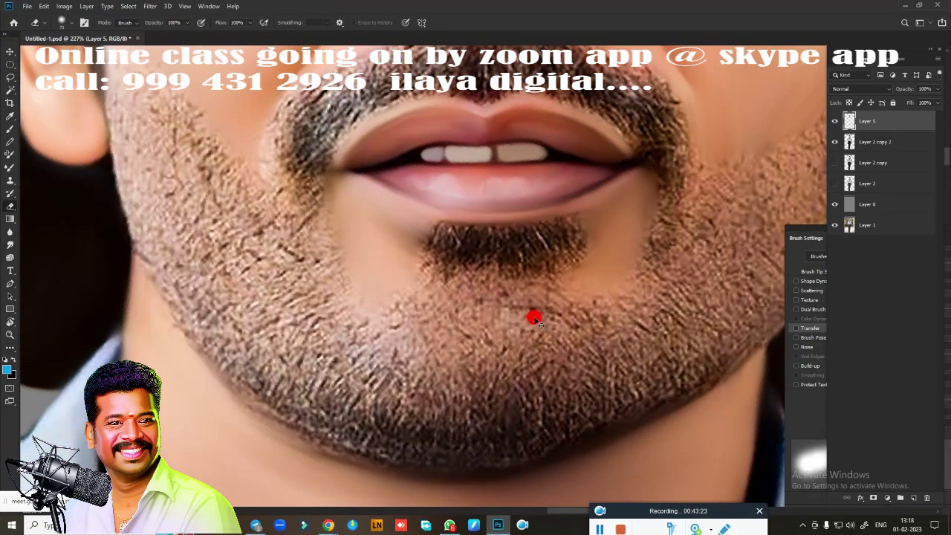
scroll(550, 327, "up", 1)
scroll(535, 340, "up", 1)
key("r")
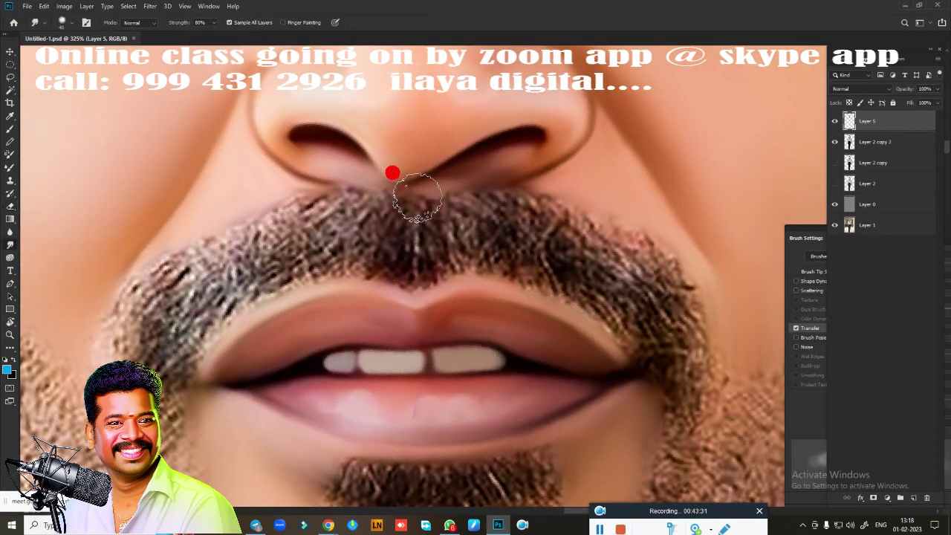
left_click_drag(437, 212, 687, 312)
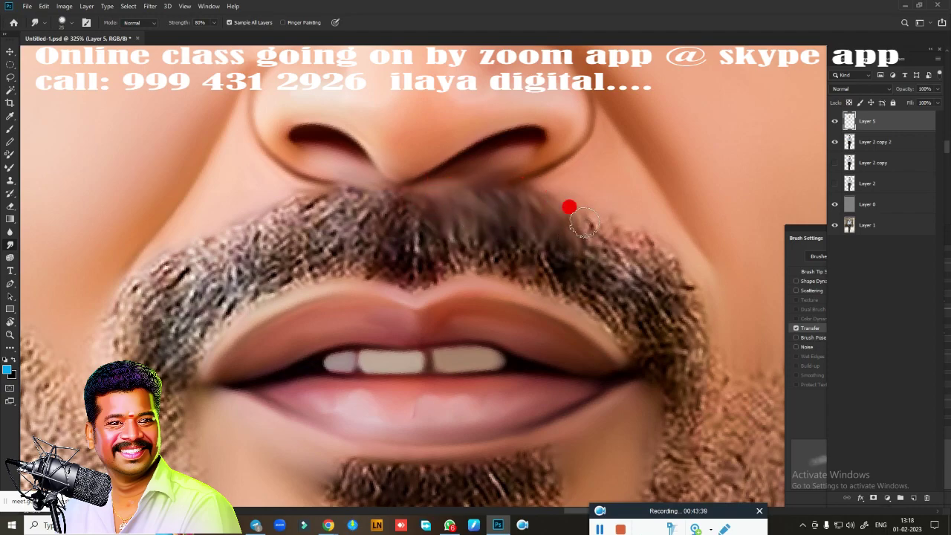
left_click_drag(421, 240, 703, 367)
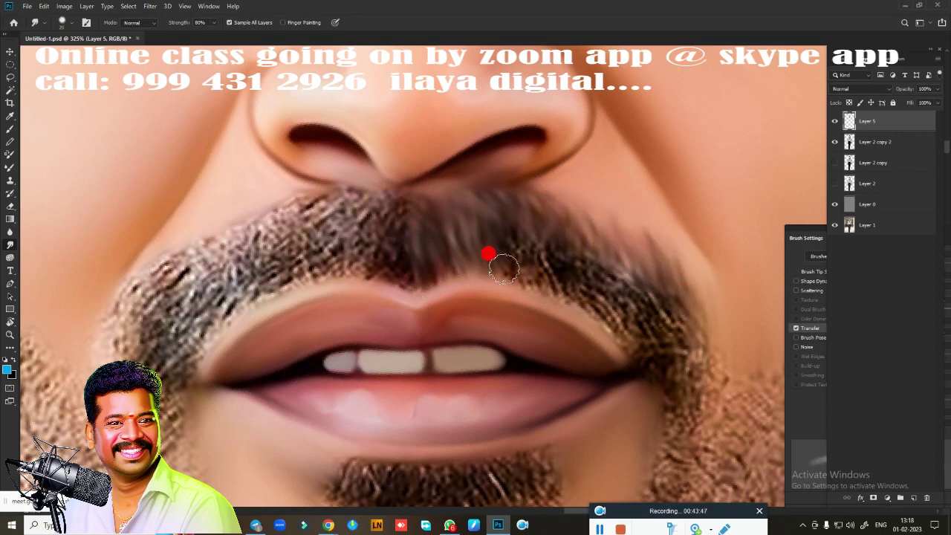
left_click_drag(548, 221, 713, 424)
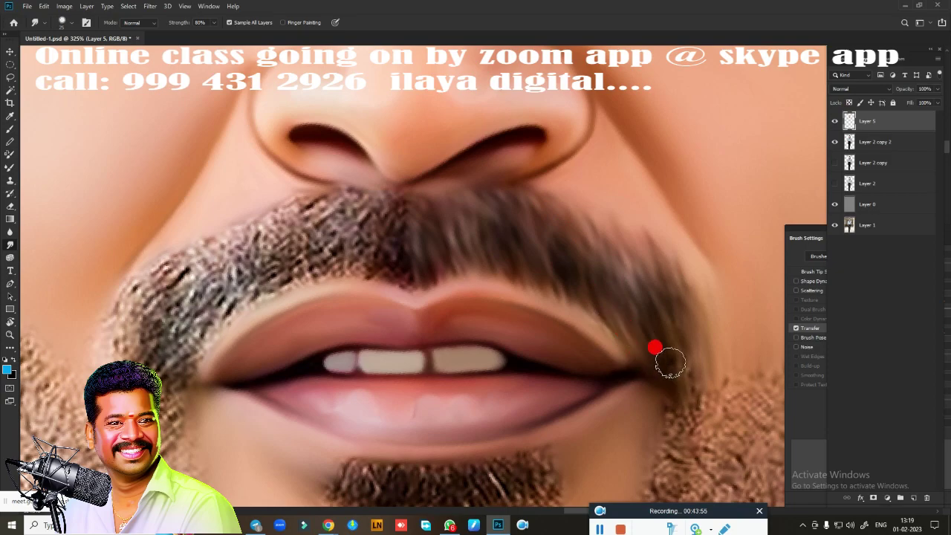
Smudge the left mustache toward the nose and streak the whole mustache smooth across its width.
mouse_move(87, 370)
left_mouse_down()
mouse_move(142, 287)
mouse_move(260, 201)
mouse_move(315, 212)
mouse_move(322, 192)
left_mouse_up()
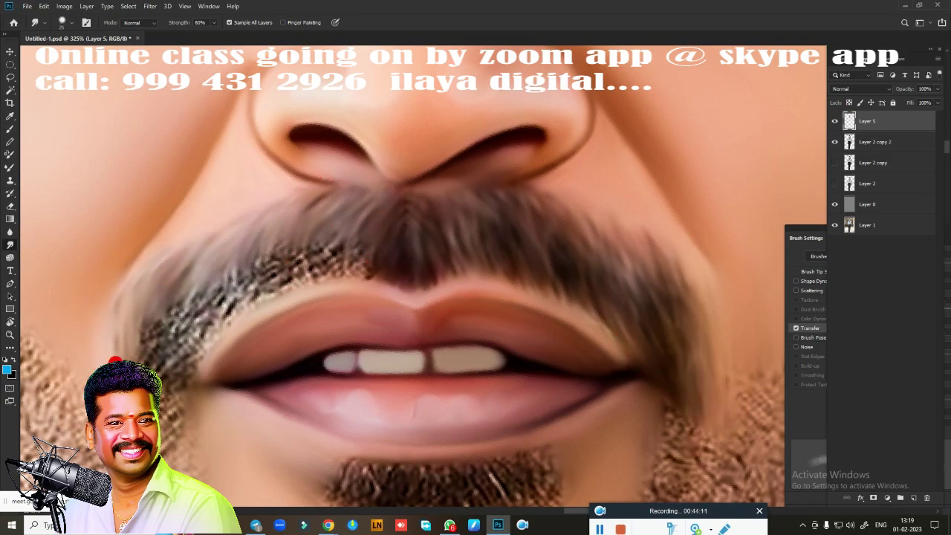
mouse_move(115, 360)
left_mouse_down()
mouse_move(171, 364)
mouse_move(195, 291)
mouse_move(275, 261)
mouse_move(316, 279)
left_mouse_up()
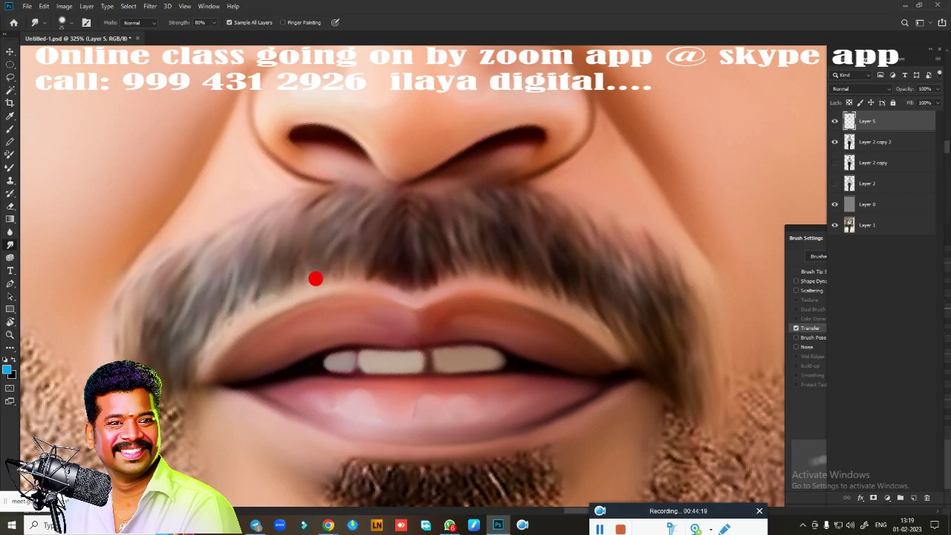
scroll(593, 322, "down", 4)
scroll(542, 427, "up", 3)
scroll(467, 293, "up", 2)
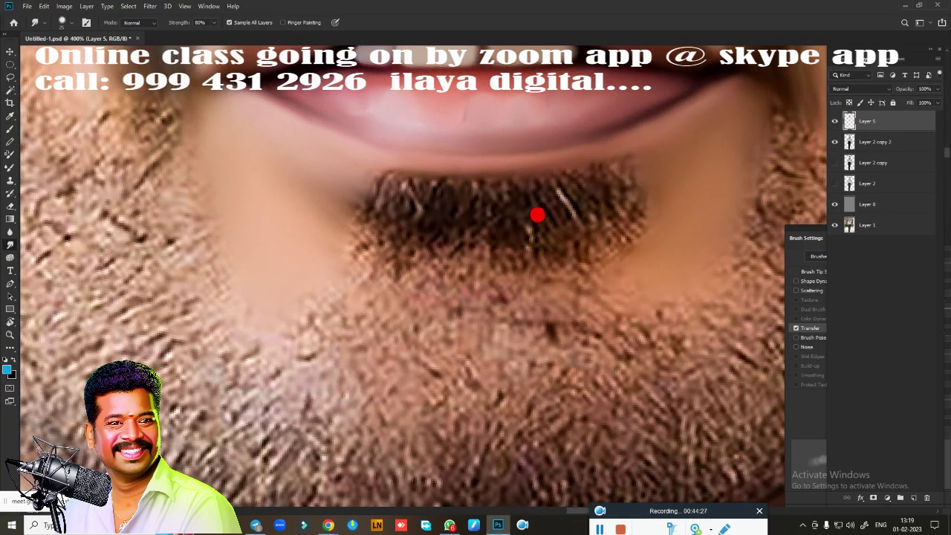
left_click_drag(587, 215, 631, 195)
mouse_move(449, 194)
left_mouse_down()
mouse_move(418, 191)
mouse_move(523, 188)
mouse_move(537, 333)
mouse_move(457, 306)
mouse_move(369, 328)
mouse_move(351, 285)
mouse_move(481, 246)
mouse_move(611, 245)
left_mouse_up()
Streak the beard below the mouth, across the chin and rightward under the mustache.
scroll(611, 244, "down", 3)
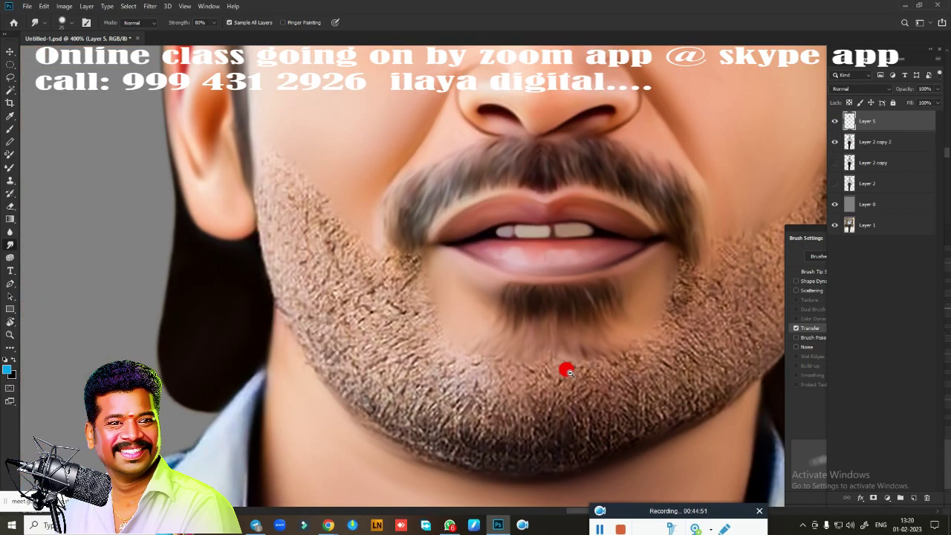
left_click_drag(398, 365, 332, 232)
scroll(332, 232, "up", 3)
scroll(517, 365, "up", 5)
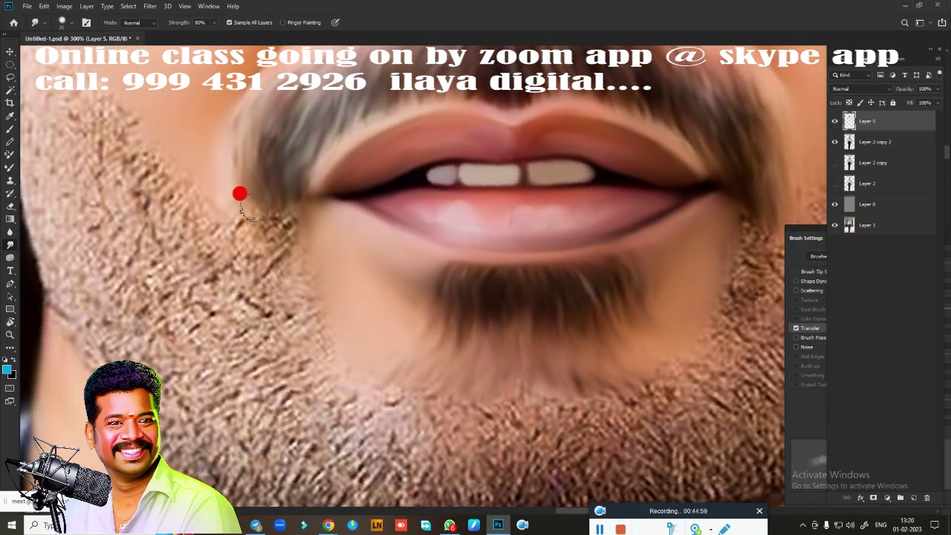
mouse_move(272, 197)
left_mouse_down()
mouse_move(233, 310)
mouse_move(267, 414)
mouse_move(364, 443)
mouse_move(445, 439)
left_mouse_up()
scroll(535, 444, "down", 3)
mouse_move(348, 259)
left_mouse_down()
mouse_move(410, 268)
mouse_move(541, 255)
mouse_move(630, 270)
mouse_move(618, 123)
left_mouse_up()
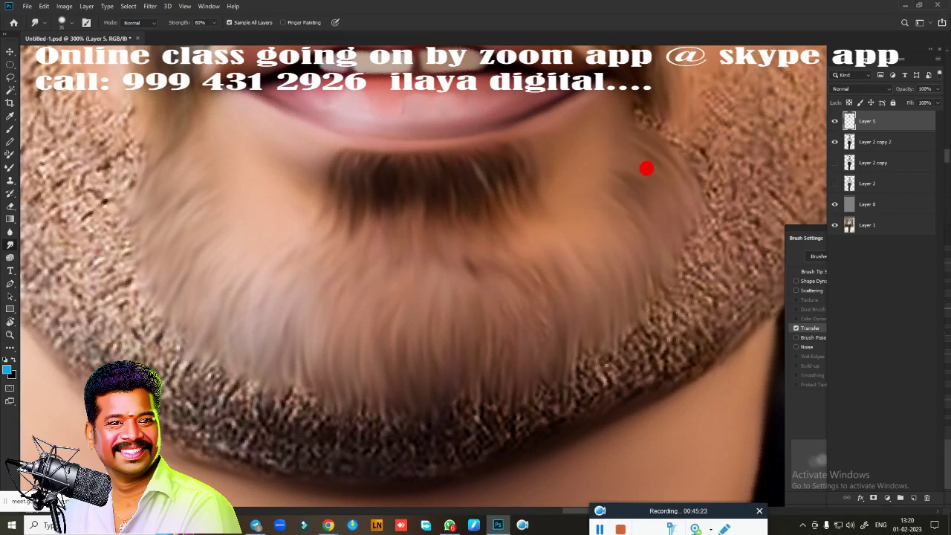
Blur the beard edge on the left cheek and along the chin edge.
scroll(461, 292, "up", 2)
scroll(461, 292, "right", 3)
scroll(604, 308, "down", 5)
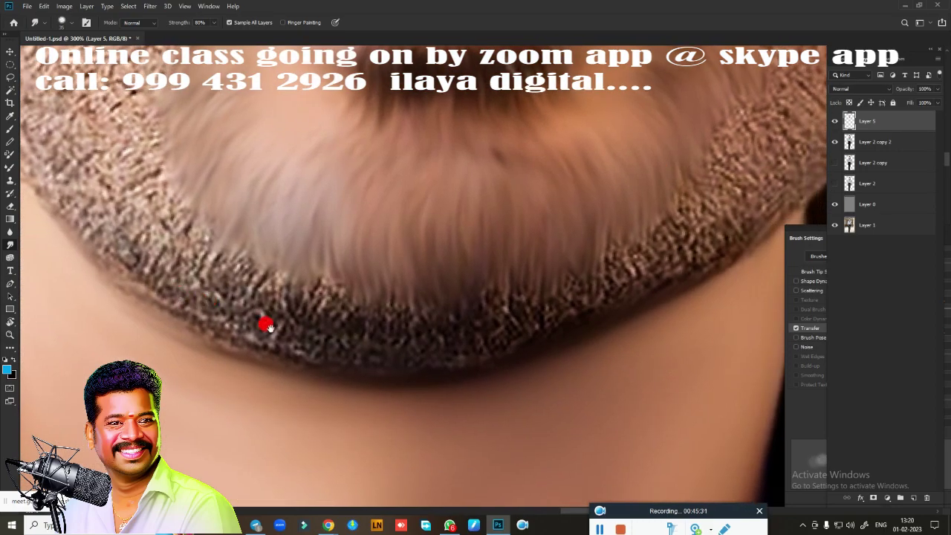
scroll(263, 322, "left", 6)
scroll(263, 323, "up", 3)
left_click_drag(433, 434, 295, 217)
scroll(263, 127, "down", 5)
mouse_move(263, 127)
left_mouse_down()
mouse_move(431, 341)
mouse_move(377, 304)
left_mouse_up()
Smear the left edge and end of the chin beard and the right-jaw beard texture smooth.
scroll(377, 305, "right", 3)
scroll(255, 315, "right", 3)
scroll(393, 367, "right", 2)
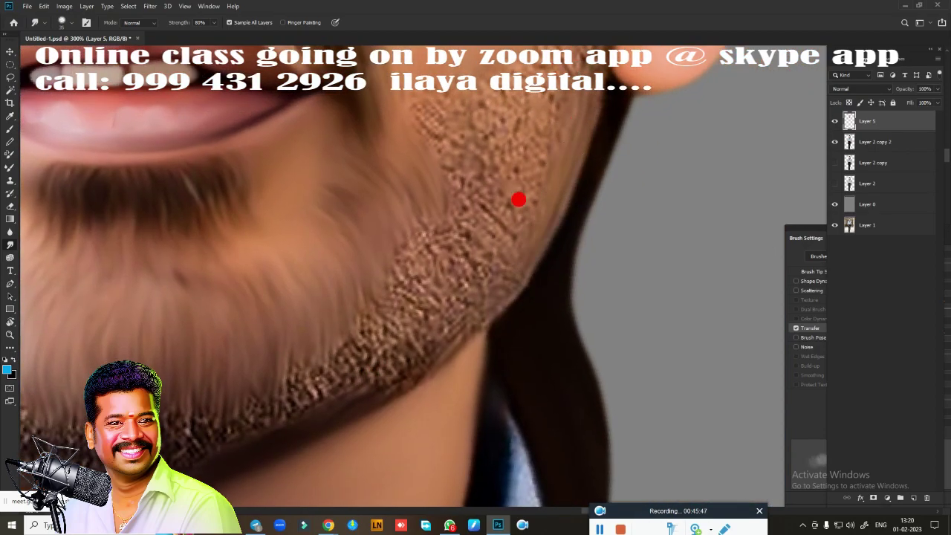
scroll(518, 200, "left", 7)
scroll(495, 349, "up", 3)
mouse_move(221, 202)
left_mouse_down()
mouse_move(308, 274)
mouse_move(415, 300)
mouse_move(418, 367)
mouse_move(418, 344)
left_mouse_up()
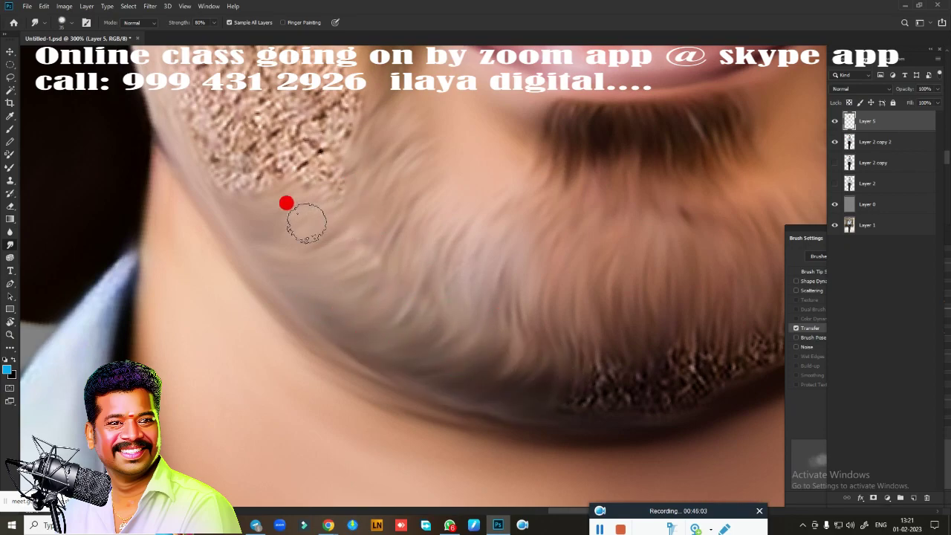
scroll(289, 229, "down", 3)
scroll(289, 229, "right", 2)
mouse_move(481, 298)
left_mouse_down()
mouse_move(502, 318)
mouse_move(592, 308)
left_mouse_up()
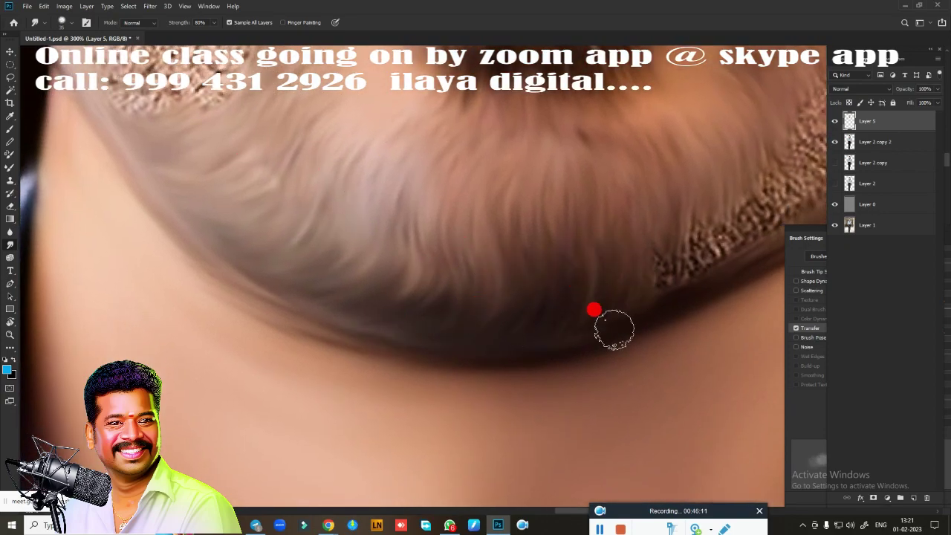
scroll(515, 342, "right", 1)
scroll(499, 211, "right", 2)
mouse_move(421, 237)
left_mouse_down()
mouse_move(503, 181)
mouse_move(514, 240)
mouse_move(361, 295)
mouse_move(350, 356)
left_mouse_up()
Blend the cheek stubble patch into the skin and fit the whole portrait in the window.
scroll(236, 403, "up", 3)
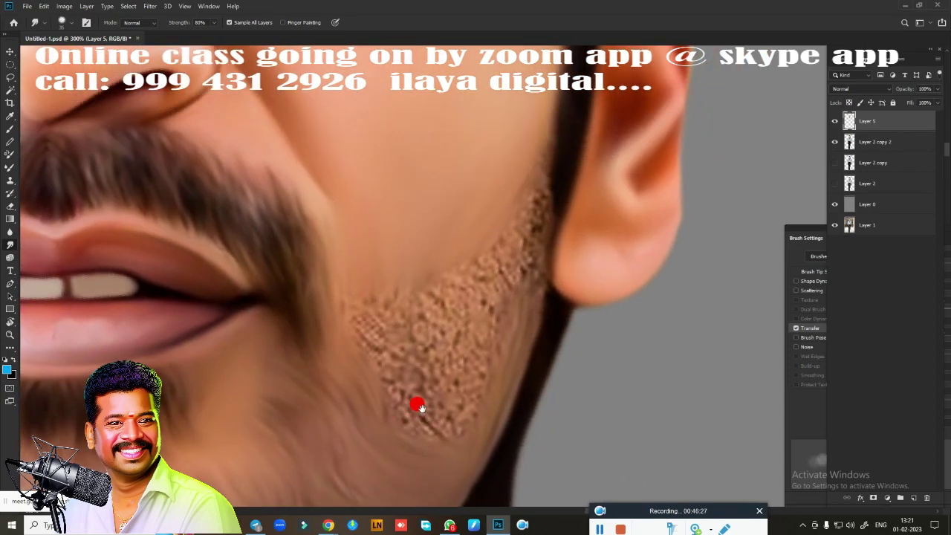
mouse_move(416, 403)
left_mouse_down()
mouse_move(475, 275)
mouse_move(361, 278)
mouse_move(460, 269)
mouse_move(403, 365)
mouse_move(416, 382)
left_mouse_up()
scroll(510, 392, "down", 3)
scroll(276, 147, "left", 5)
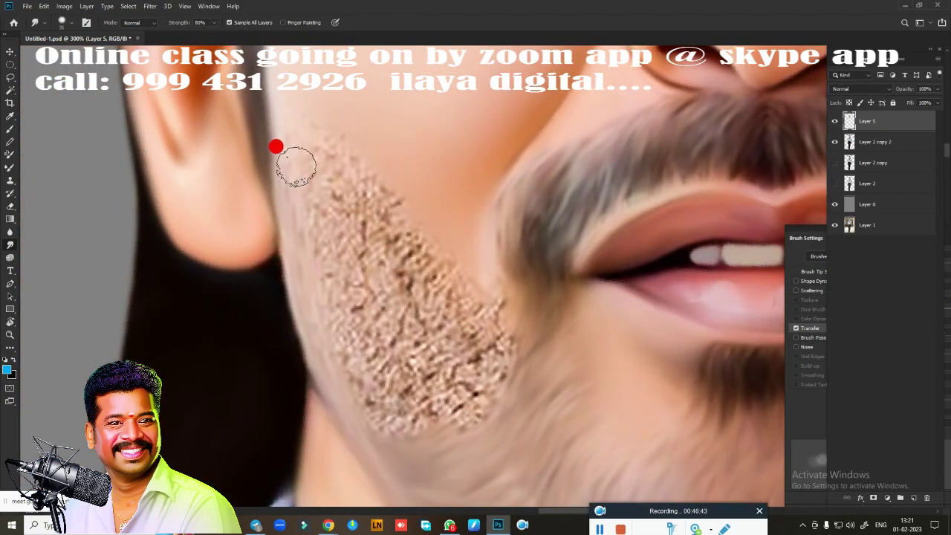
mouse_move(276, 147)
left_mouse_down()
mouse_move(329, 234)
mouse_move(397, 274)
mouse_move(473, 274)
left_mouse_up()
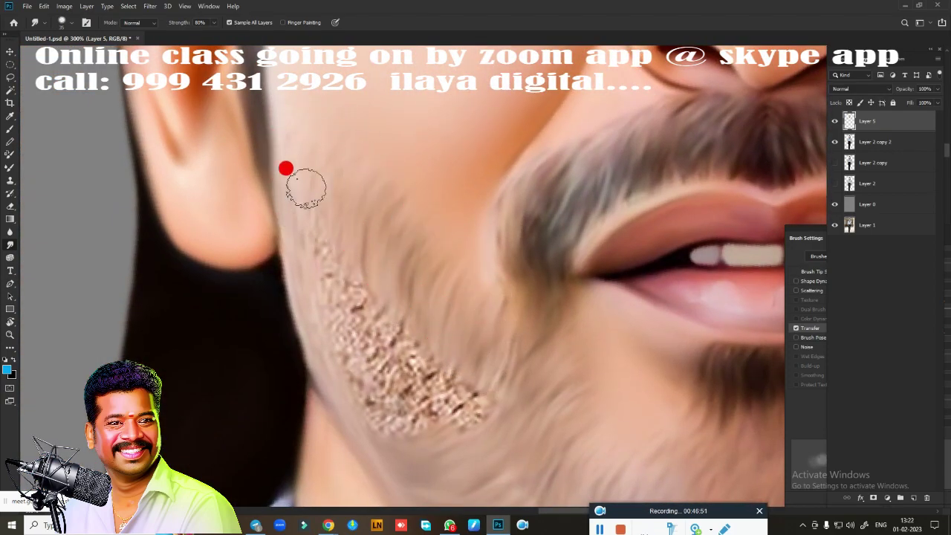
mouse_move(285, 169)
left_mouse_down()
mouse_move(352, 267)
mouse_move(372, 399)
mouse_move(389, 307)
mouse_move(465, 370)
left_mouse_up()
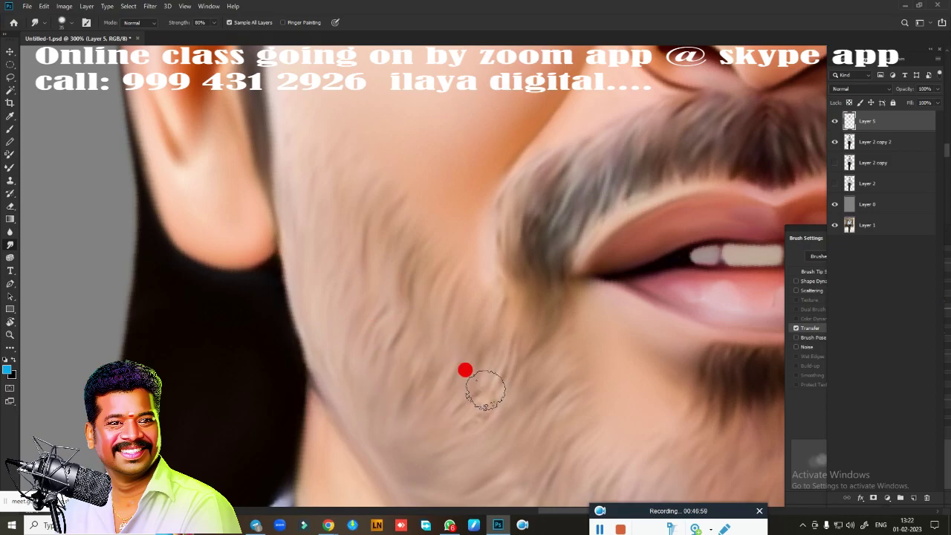
key("ctrl+0")
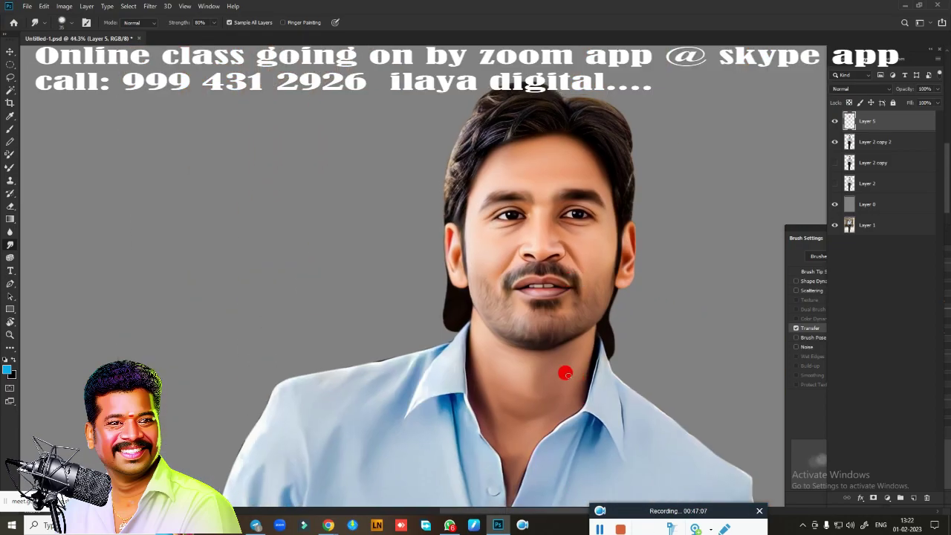
Smudge the stubble at the mustache corner toward the lip.
scroll(454, 336, "up", 2)
scroll(266, 230, "up", 5)
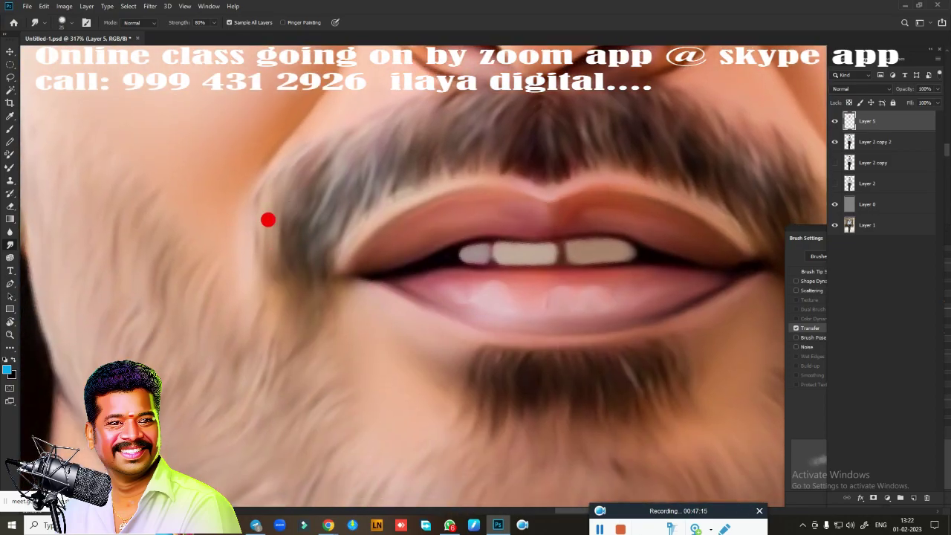
left_click_drag(267, 219, 304, 306)
scroll(318, 329, "down", 4)
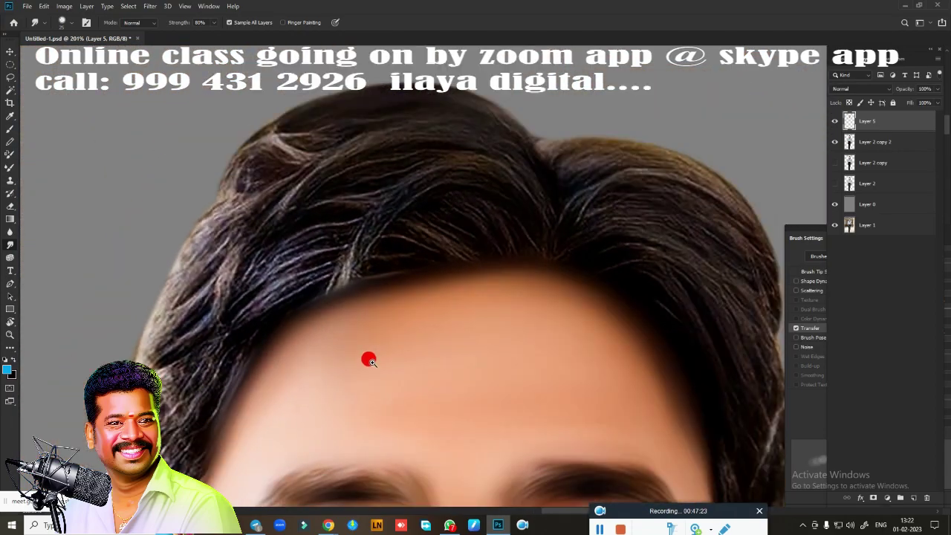
Hide Layer 5, then smudge the hair mass, part line, curving strands and hairline into dark streaks.
left_click(833, 142)
scroll(520, 228, "down", 1)
scroll(491, 272, "up", 2)
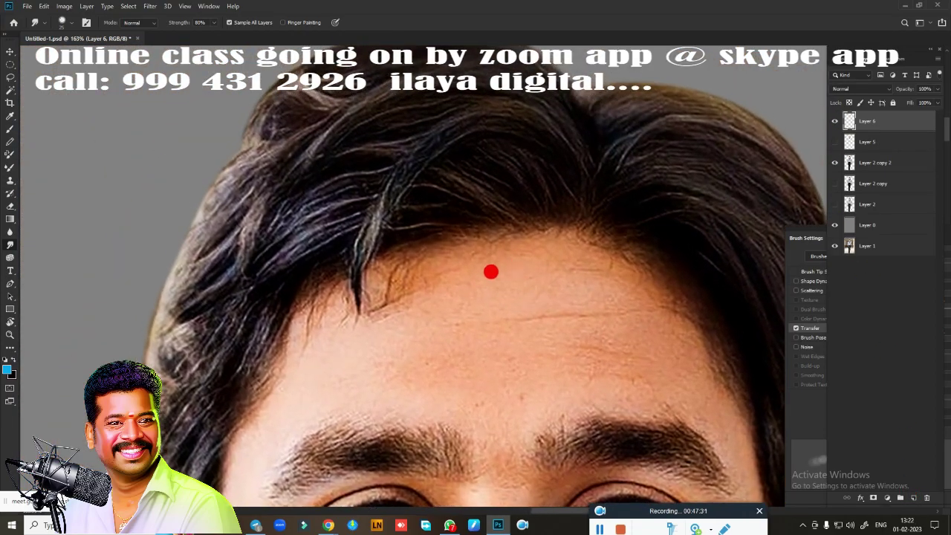
mouse_move(316, 215)
left_mouse_down()
mouse_move(278, 208)
mouse_move(379, 178)
left_mouse_up()
mouse_move(455, 212)
left_mouse_down()
mouse_move(437, 171)
mouse_move(524, 159)
left_mouse_up()
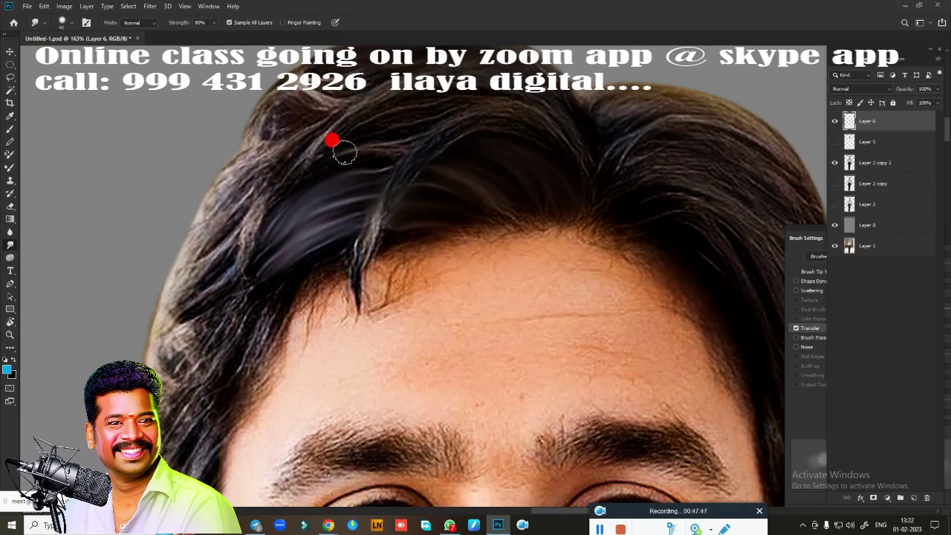
left_click_drag(332, 140, 426, 181)
mouse_move(520, 99)
left_mouse_down()
mouse_move(433, 112)
mouse_move(352, 227)
mouse_move(365, 349)
left_mouse_up()
scroll(508, 344, "up", 3)
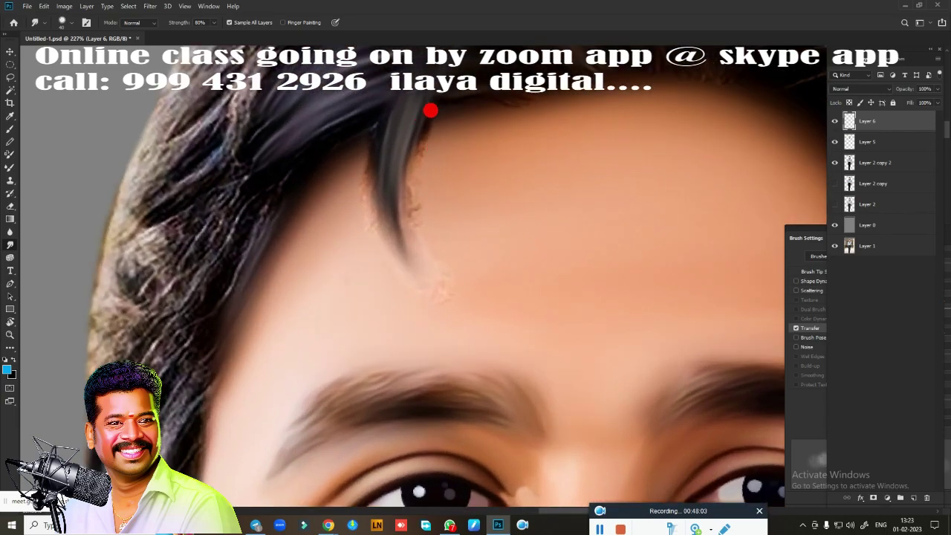
mouse_move(414, 106)
left_mouse_down()
mouse_move(354, 213)
mouse_move(361, 131)
left_mouse_up()
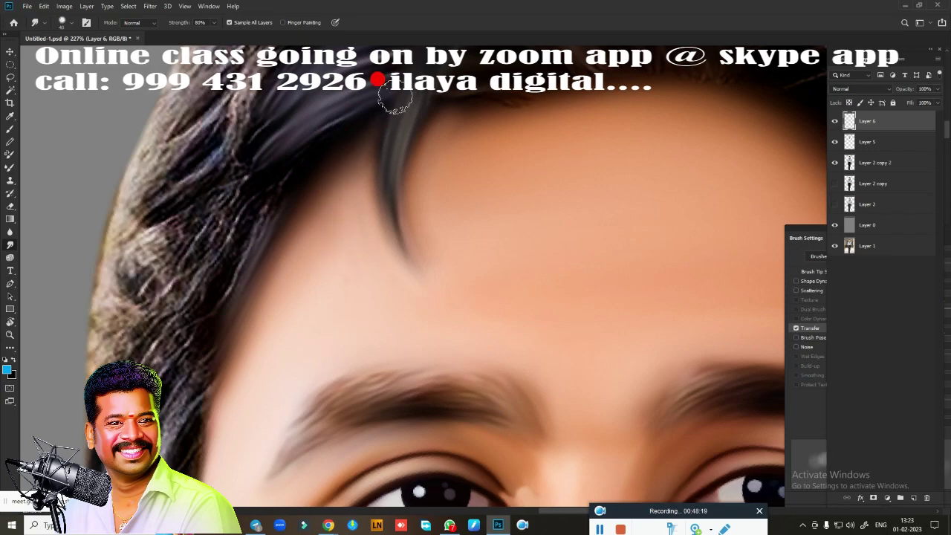
scroll(529, 291, "down", 3)
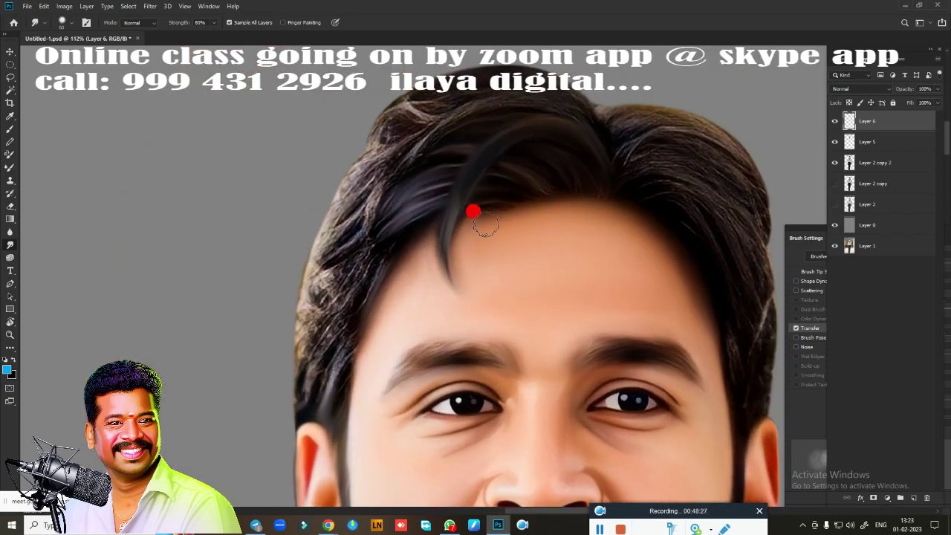
Load the hair outline as a selection and smooth the wispy strands along its left and top edges.
left_click(850, 141, "ctrl")
scroll(314, 228, "up", 2)
mouse_move(224, 209)
left_mouse_down()
mouse_move(203, 302)
mouse_move(248, 330)
mouse_move(296, 252)
mouse_move(290, 293)
mouse_move(251, 363)
mouse_move(240, 424)
mouse_move(305, 327)
left_mouse_up()
scroll(301, 229, "up", 2)
mouse_move(301, 229)
left_mouse_down()
mouse_move(528, 149)
mouse_move(565, 220)
mouse_move(446, 127)
mouse_move(236, 210)
mouse_move(298, 206)
mouse_move(280, 193)
left_mouse_up()
left_click_drag(398, 228, 253, 208)
Smudge the top and right hair edge down the temple smooth, then zoom out to view the head.
scroll(253, 208, "down", 1)
scroll(253, 208, "right", 2)
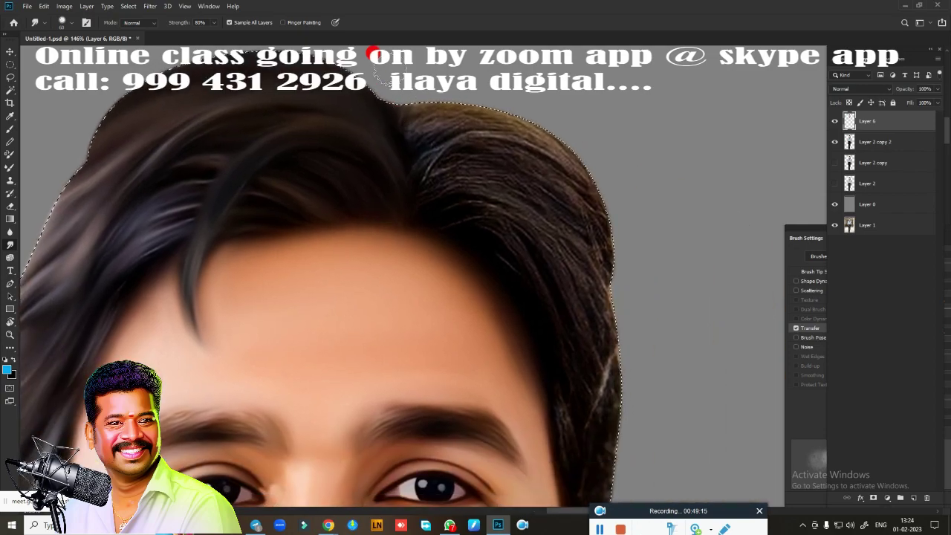
mouse_move(374, 55)
left_mouse_down()
mouse_move(414, 119)
mouse_move(444, 102)
mouse_move(584, 225)
mouse_move(513, 219)
mouse_move(469, 119)
mouse_move(404, 203)
mouse_move(436, 206)
mouse_move(471, 149)
mouse_move(438, 164)
mouse_move(489, 156)
mouse_move(437, 110)
mouse_move(595, 149)
mouse_move(471, 229)
mouse_move(592, 397)
left_mouse_up()
scroll(317, 197, "down", 5)
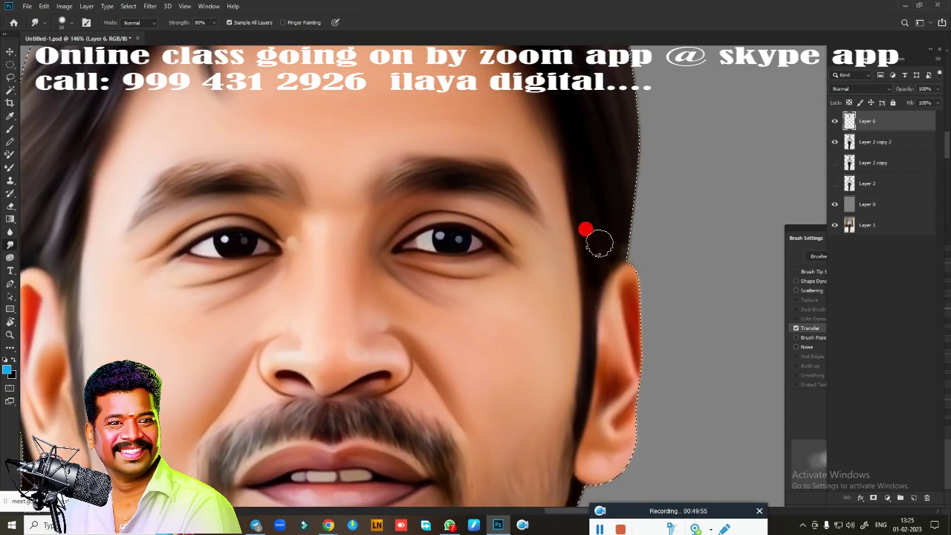
key("ctrl+0")
Smudge the wrist edge, bracelet, hand edge, fingers and knuckles smooth.
scroll(612, 317, "down", 3)
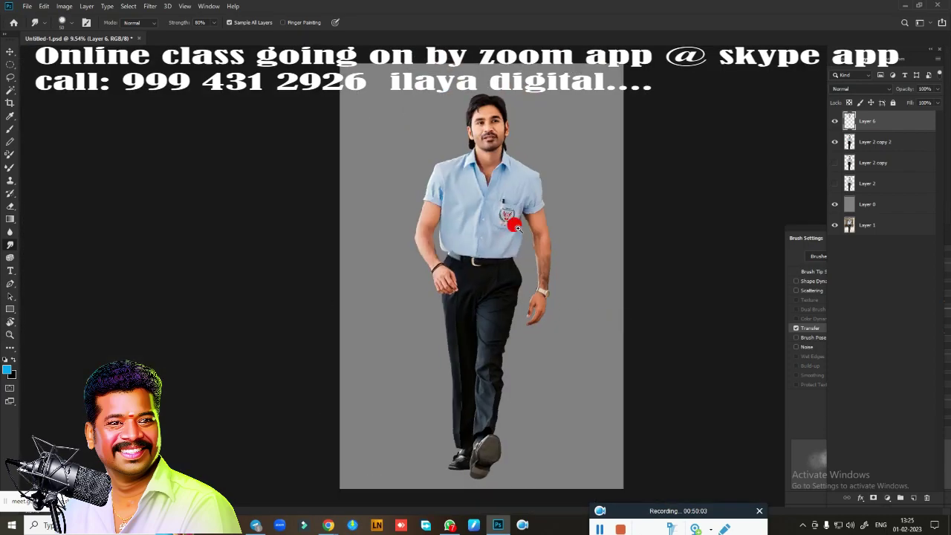
scroll(446, 282, "up", 2)
scroll(516, 276, "up", 5)
scroll(393, 158, "down", 1)
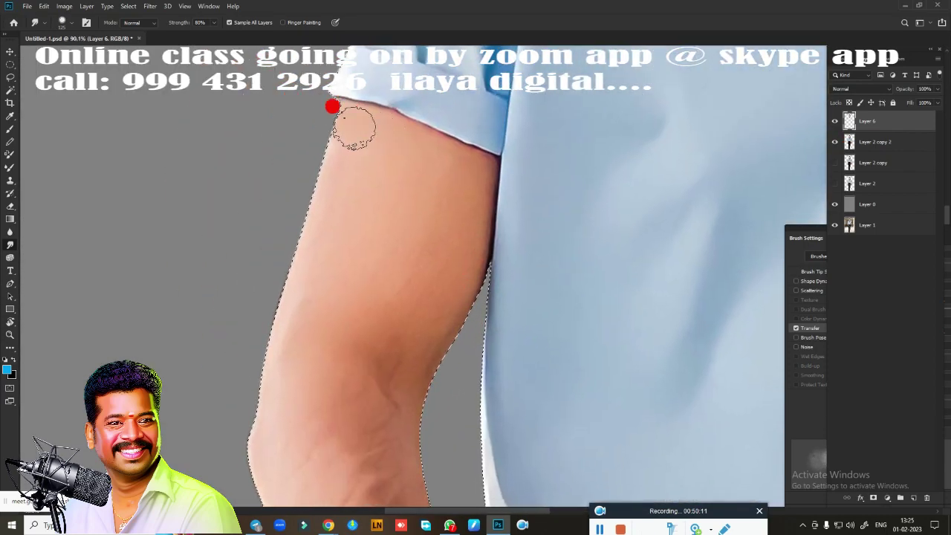
scroll(363, 323, "down", 3)
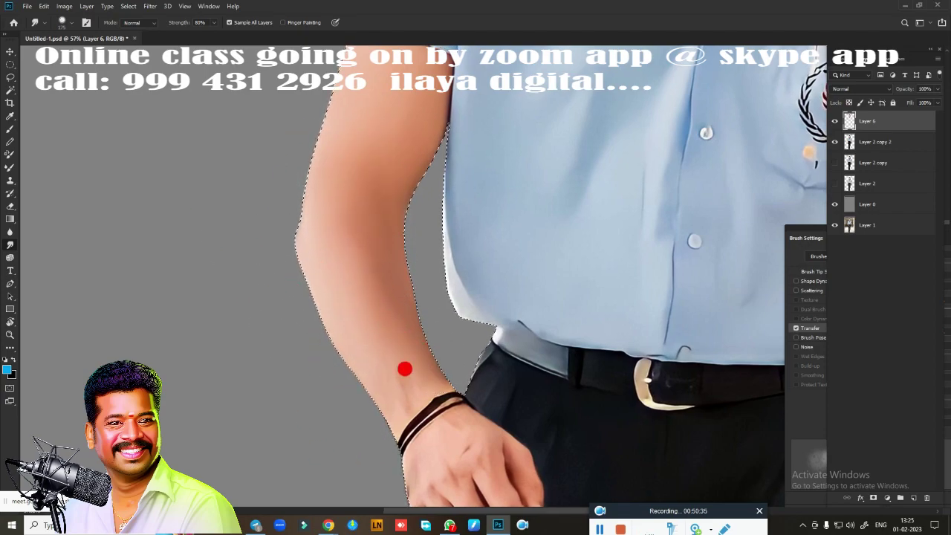
scroll(424, 392, "up", 3)
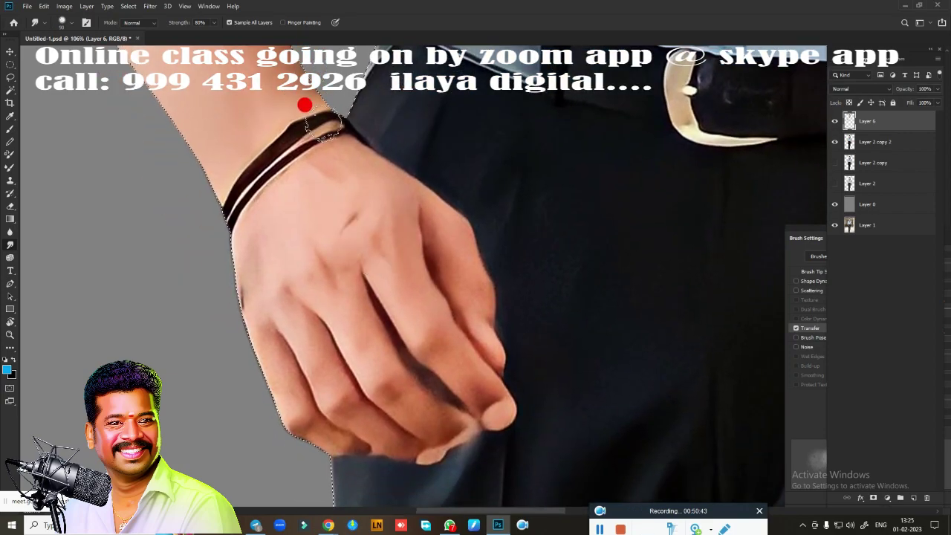
left_click_drag(323, 128, 234, 208)
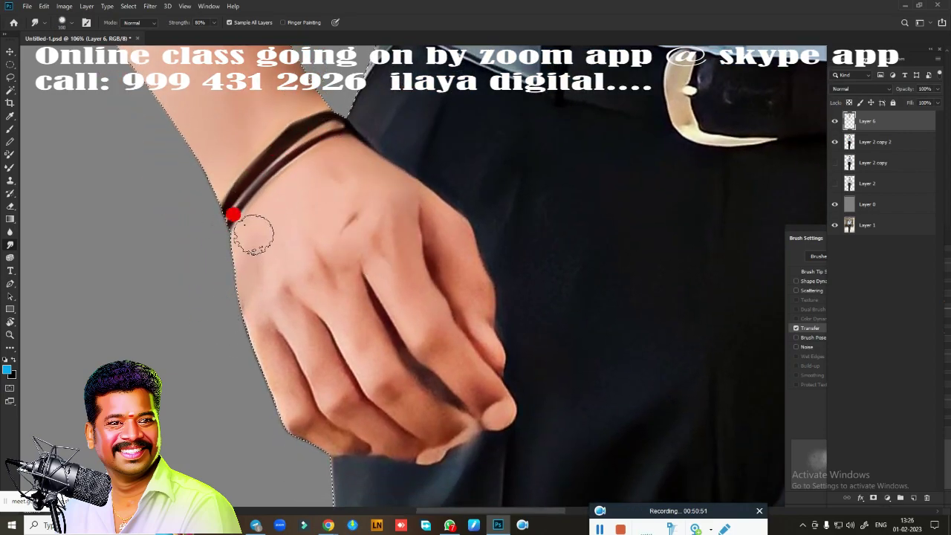
mouse_move(311, 440)
left_mouse_down()
mouse_move(333, 389)
mouse_move(339, 297)
mouse_move(383, 338)
left_mouse_up()
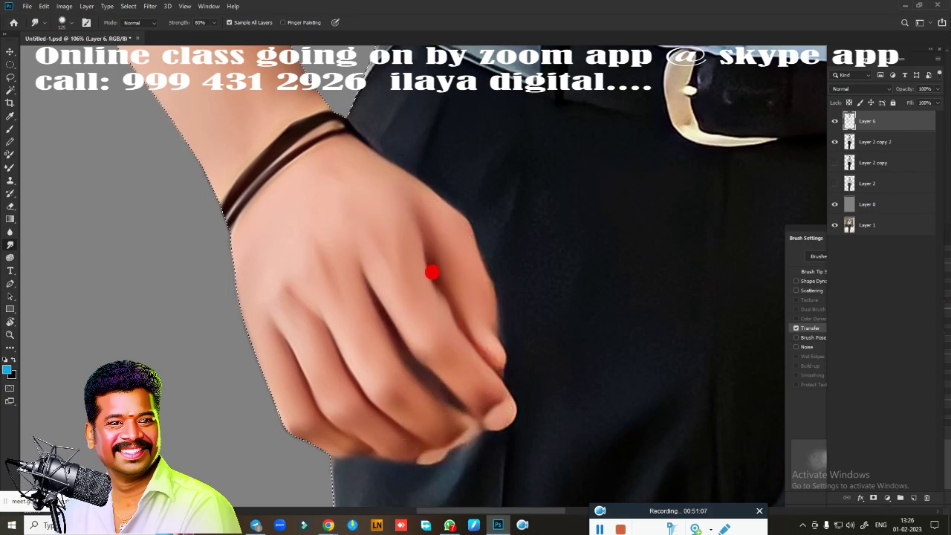
Smooth out the vein texture on the forearm.
scroll(220, 309, "down", 5)
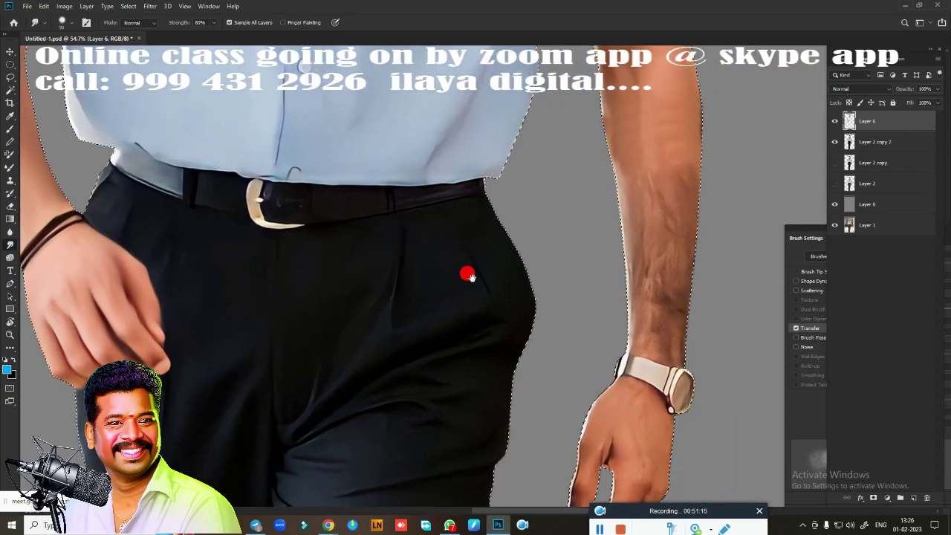
scroll(520, 275, "up", 3)
scroll(370, 170, "up", 1)
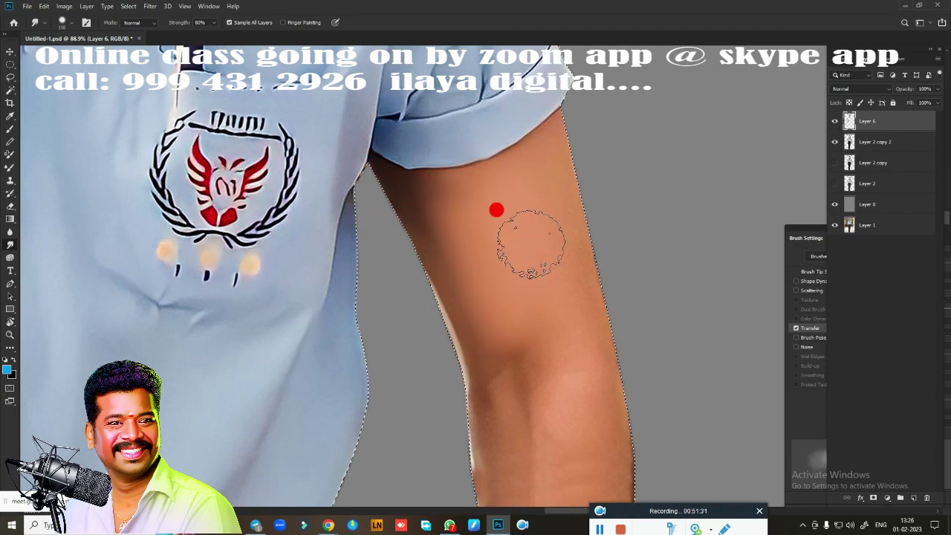
scroll(577, 191, "down", 3)
scroll(573, 182, "down", 4)
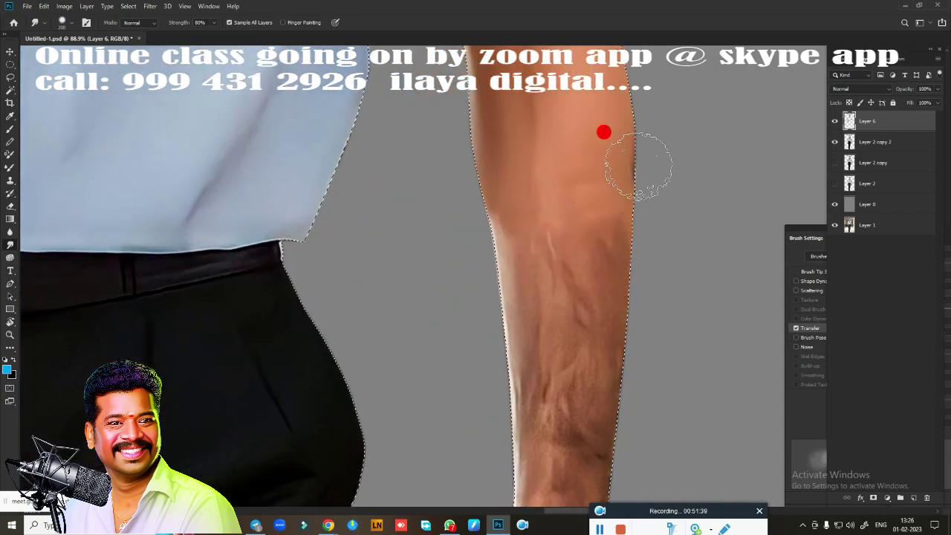
scroll(484, 192, "down", 3)
scroll(569, 223, "down", 2)
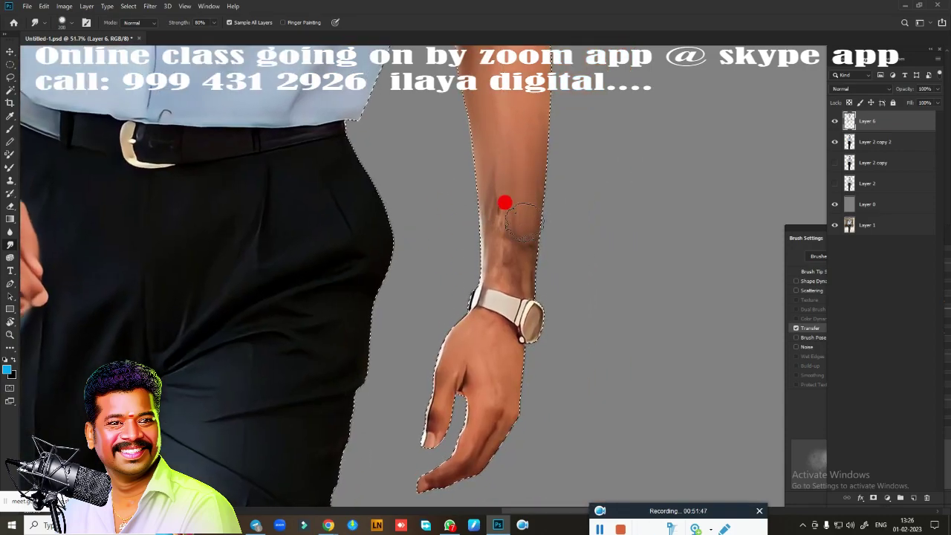
left_click_drag(497, 183, 492, 253)
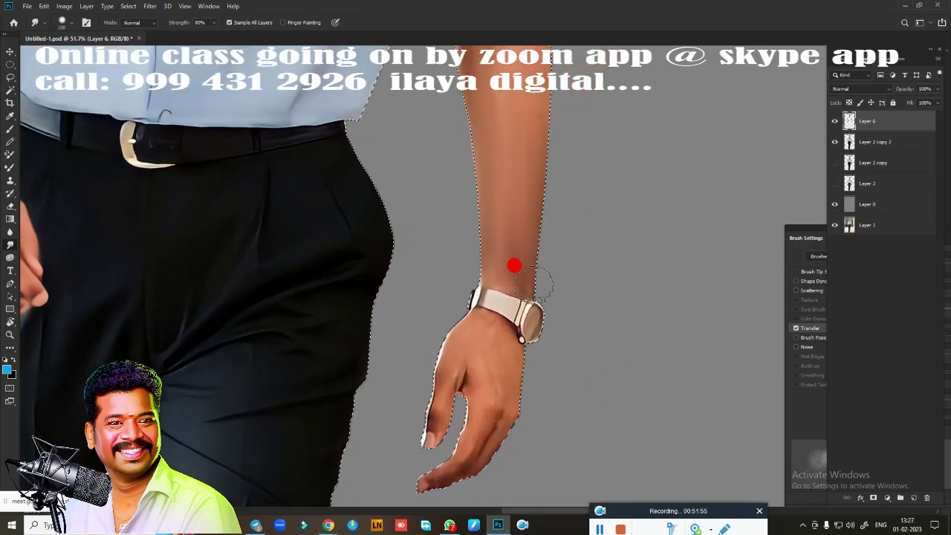
Soften the watch face shading and smooth the thumb edge and crease, then save the document.
scroll(520, 353, "up", 3)
scroll(624, 320, "down", 1)
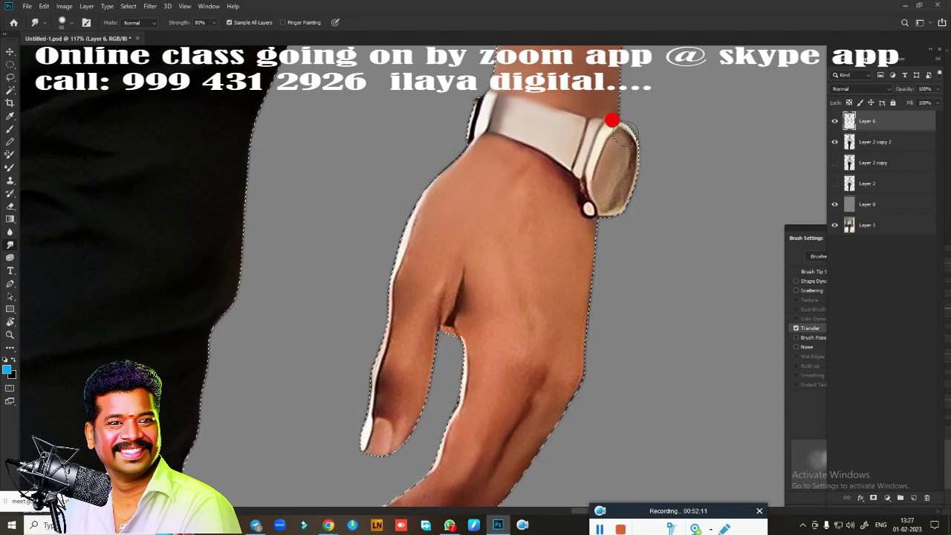
left_click_drag(600, 182, 550, 176)
left_click_drag(576, 218, 427, 283)
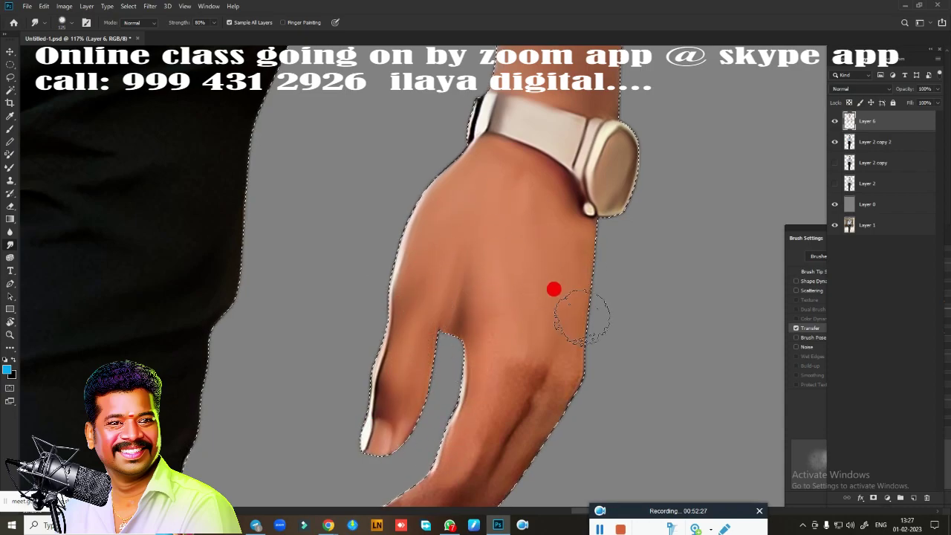
scroll(494, 363, "down", 3)
scroll(354, 352, "down", 5)
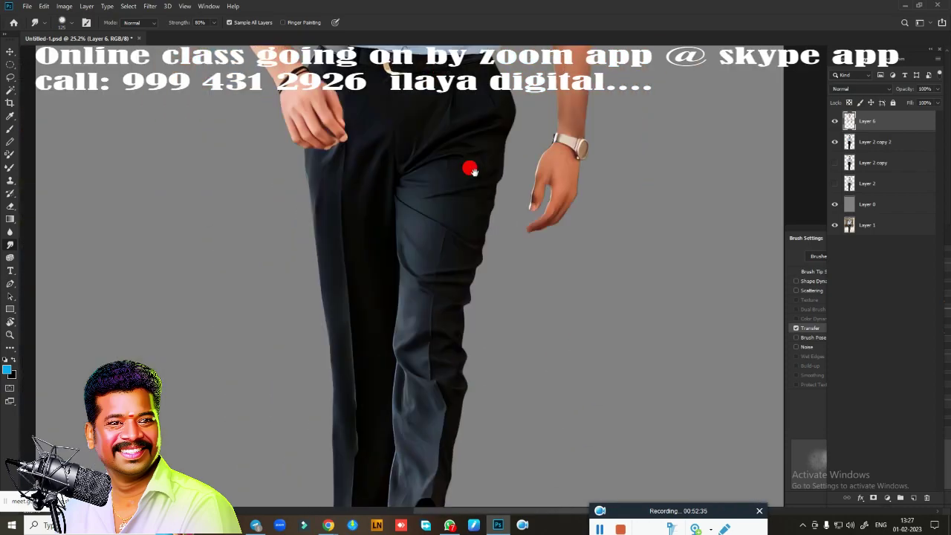
key("ctrl+s")
Select Layer 2 copy 2 and apply a Curves colour adjustment to the figure.
scroll(601, 282, "up", 2)
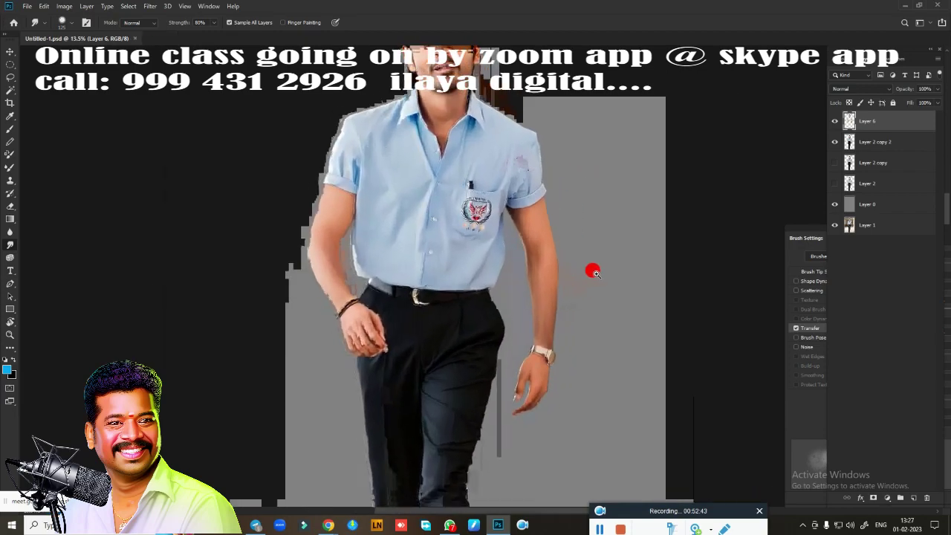
left_click(875, 142)
key("ctrl+u")
left_click(842, 176)
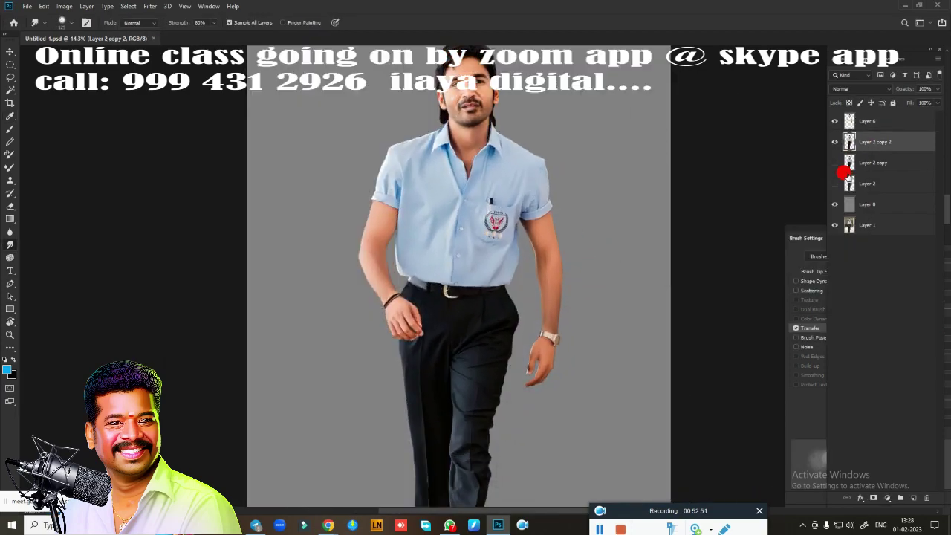
key("ctrl+m")
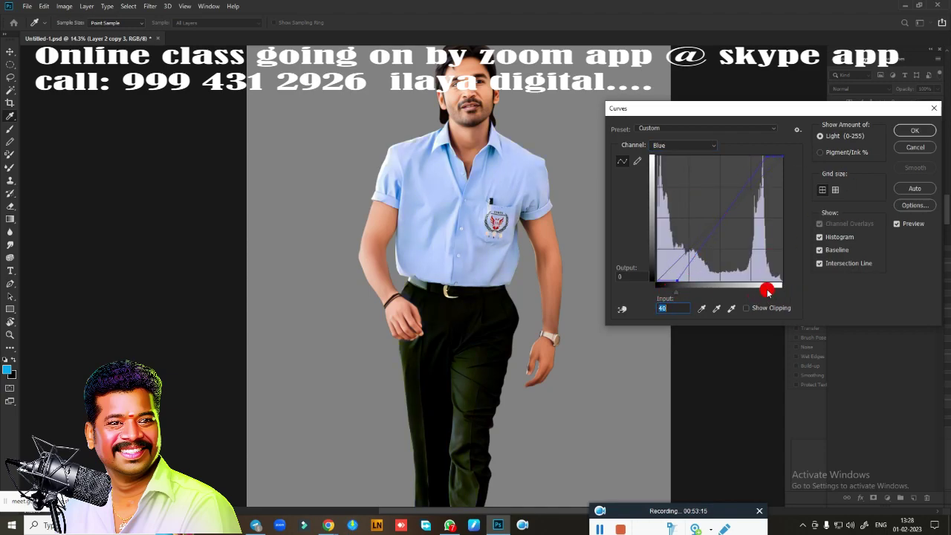
key("Return")
Toggle Layer 2 and Layer 6 visibility to compare the adjusted figure.
scroll(594, 229, "down", 2)
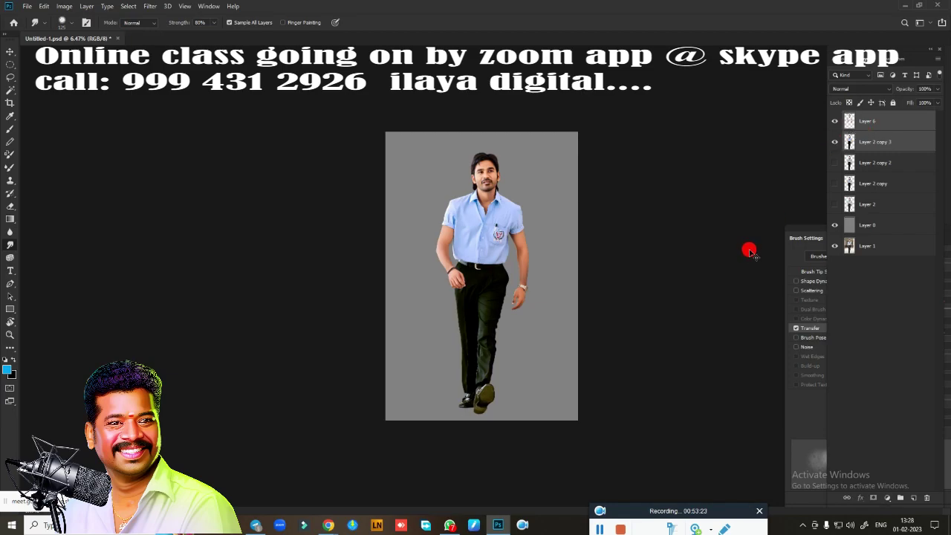
left_click(832, 182)
scroll(595, 322, "up", 2)
left_click(834, 120)
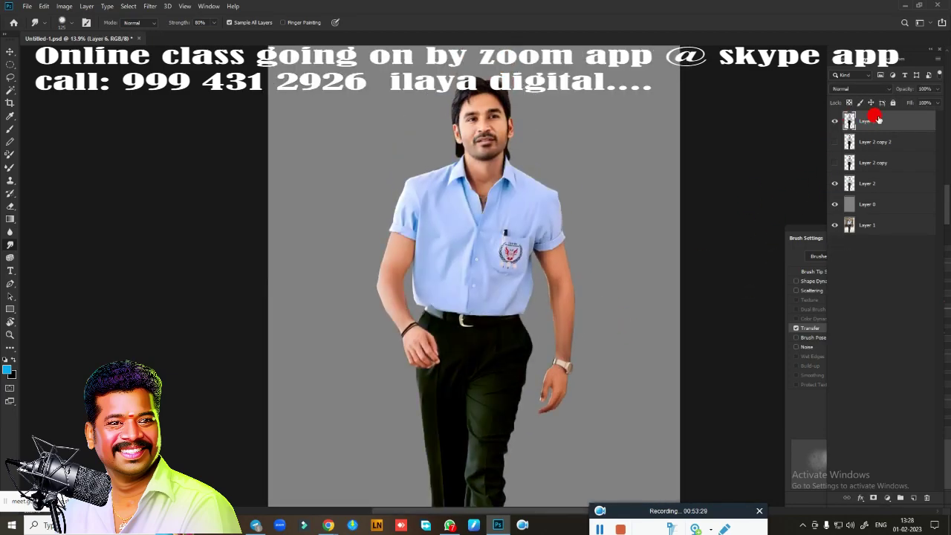
left_click(834, 120)
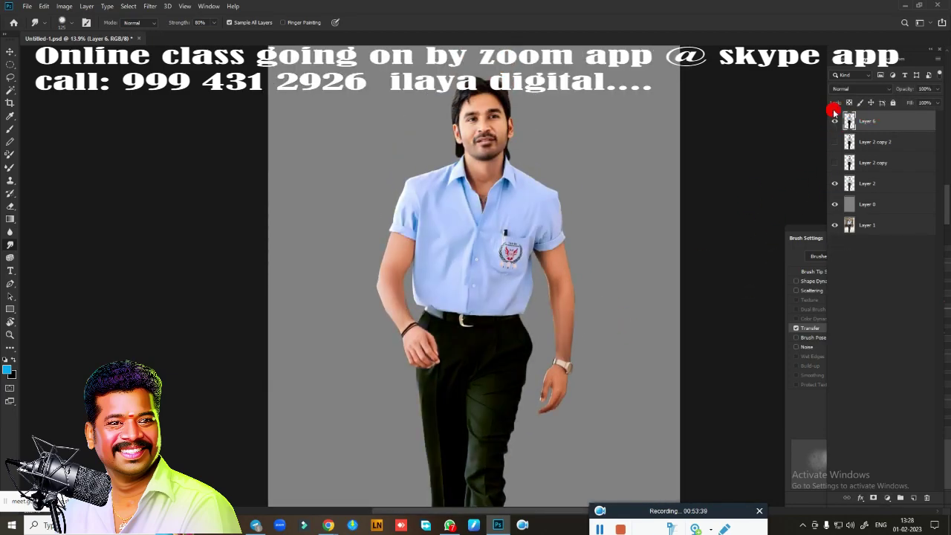